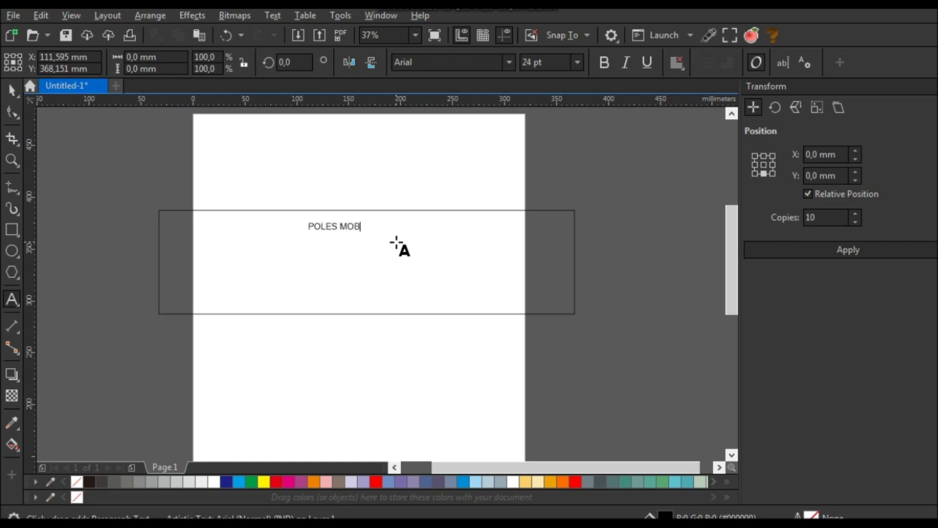
- Complete the heading 'POLES MOBIL SURAMADU' and add the four-line service list below it
text(SURAMADU)
key(Escape)
click(272, 257)
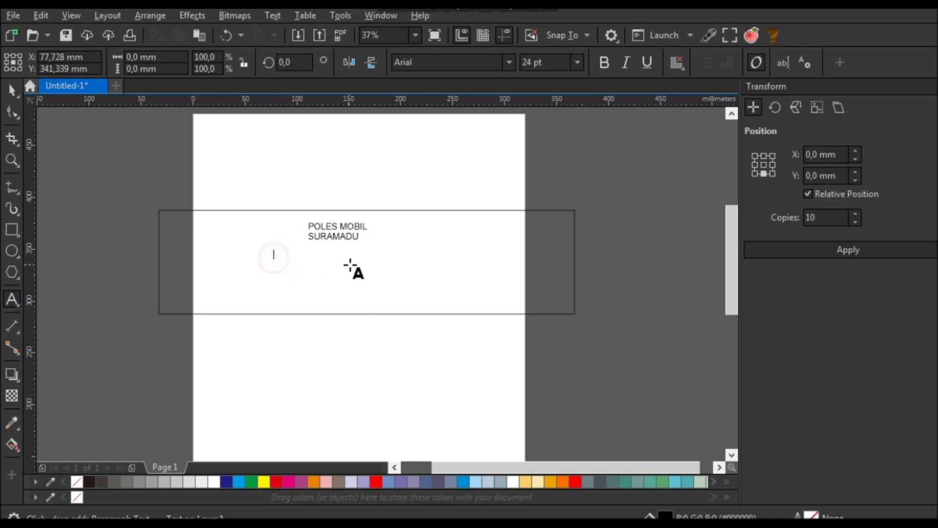
text(POLES BODY )
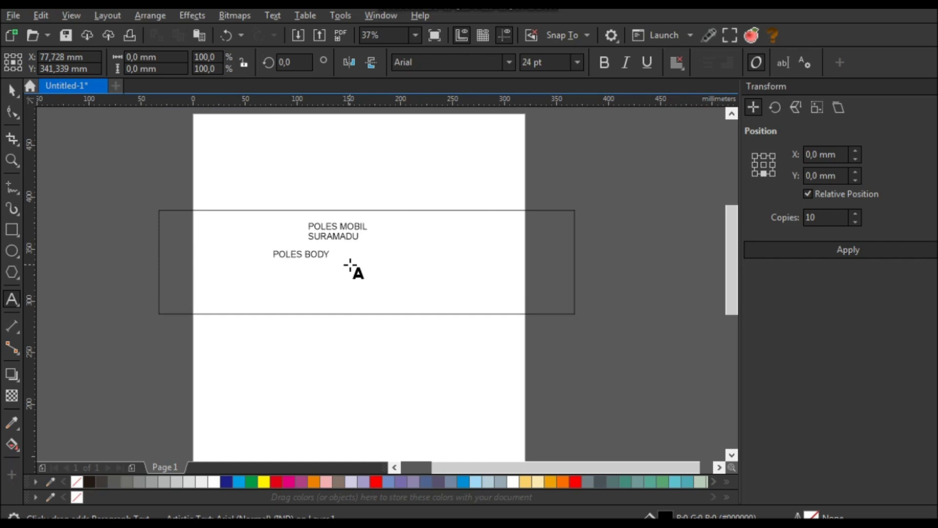
text(CUCI JOK PLAFON INTERIO)
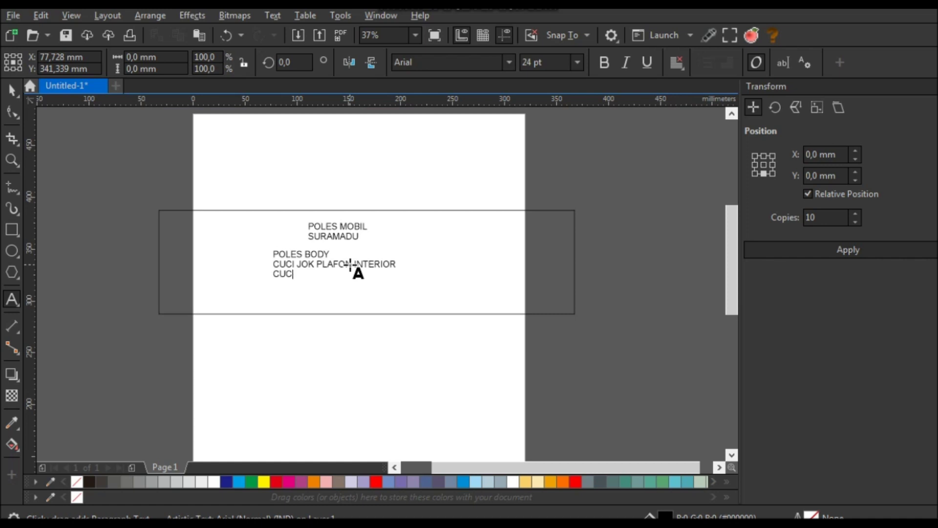
text(R CUCI RUANG MESI)
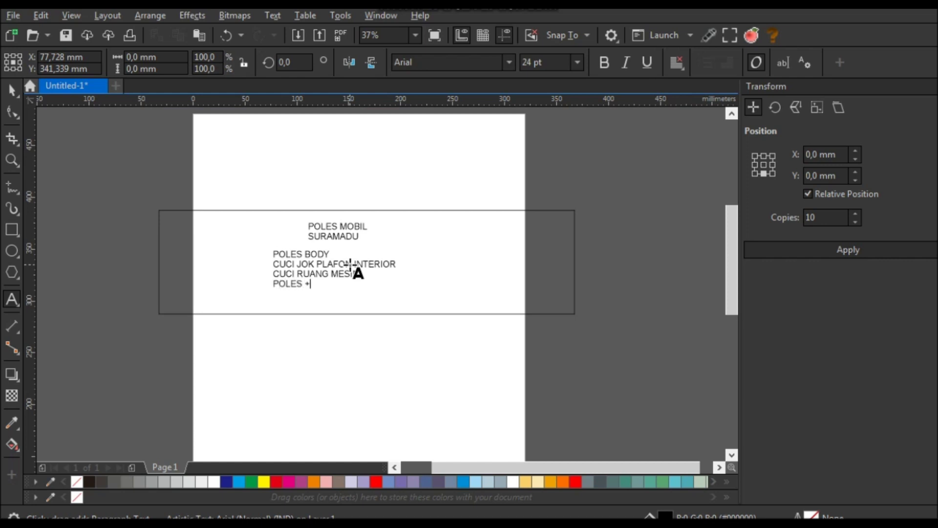
text(ON MOBIL + NANO CERAMIC)
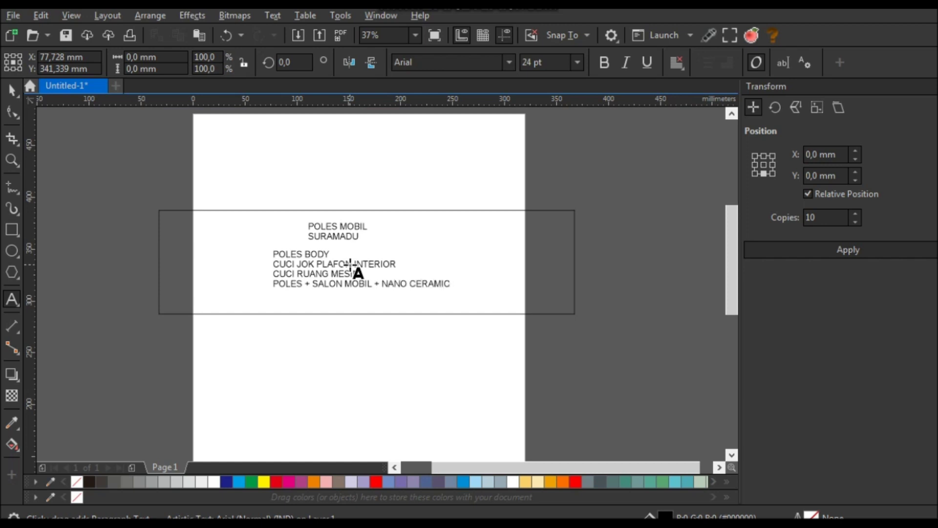
key(Escape)
- Start typing the tagline 'Gak Perlu Mo…' beneath the service list
click(272, 304)
text(gA)
key(BackSpace)
key(BackSpace)
key(BackSpace)
text(ak Perlu Mobil Baru Mobil Lama)
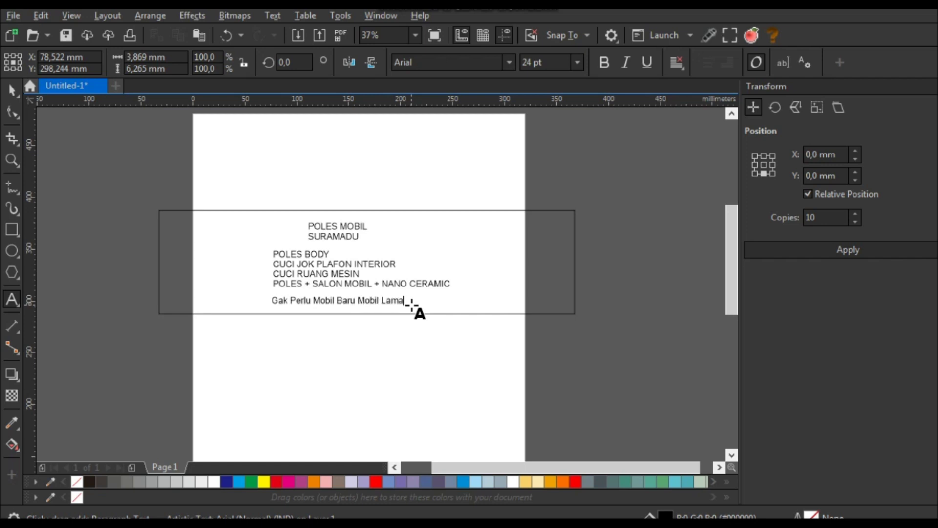
- Finish the tagline with 'Kami Bikin Baru Lagi' and add a contact phone number to its right
text(mi Bikin Baru Lagi)
click(520, 309)
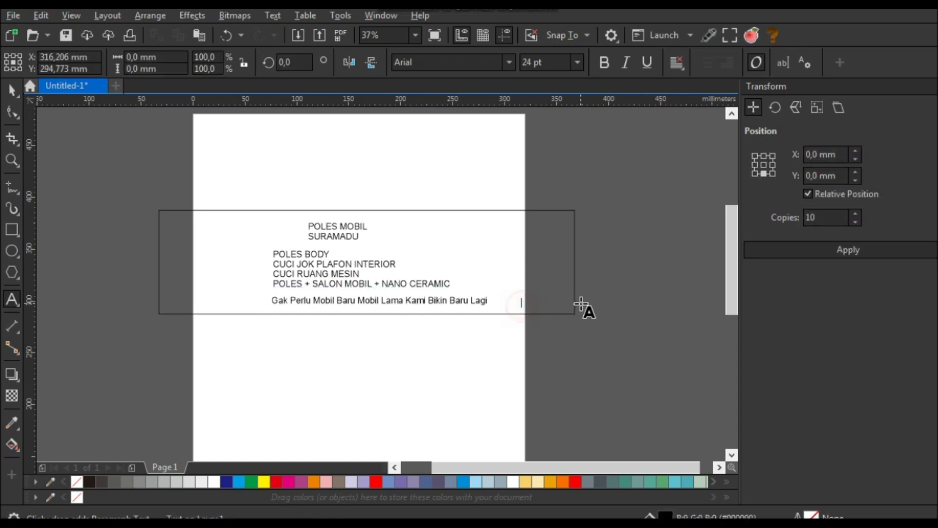
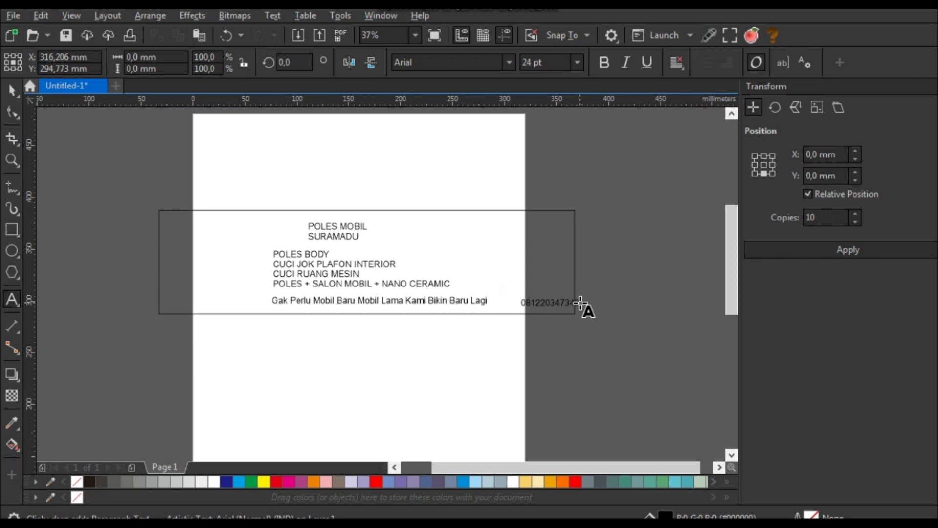
key(Escape)
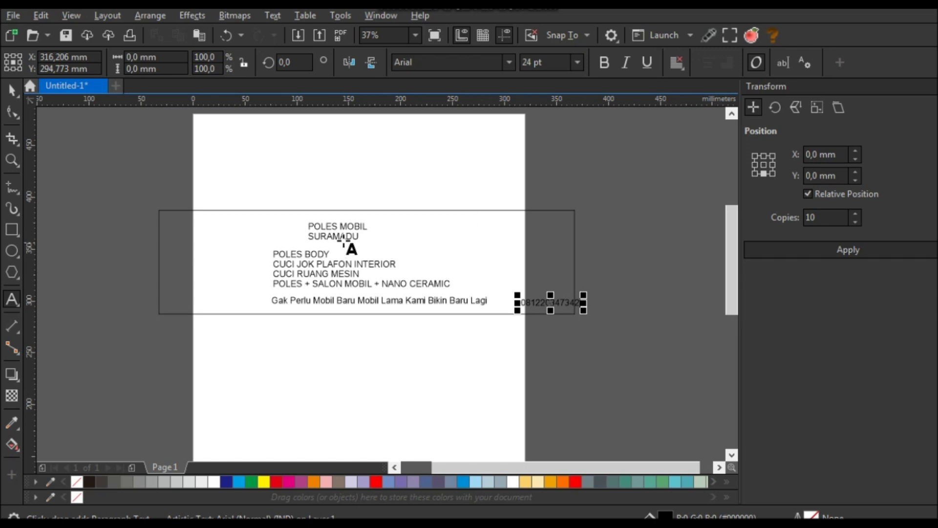
click(13, 94)
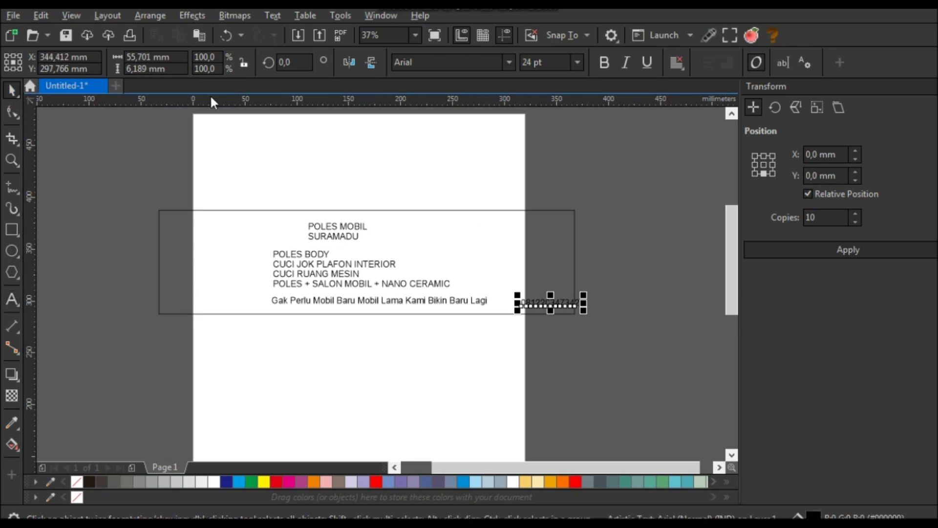
click(345, 165)
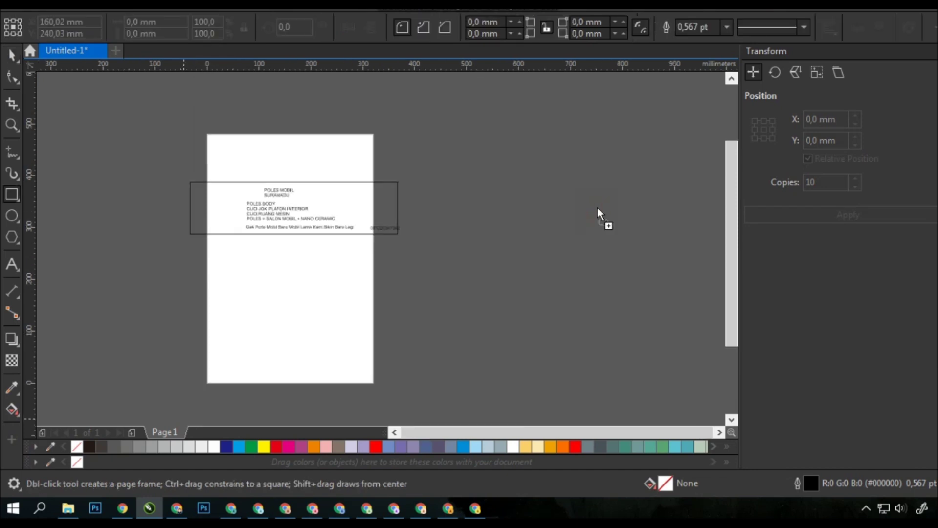
- Bring the red-and-blue abstract image into the document and move it onto the page
drag(601, 217, 602, 217)
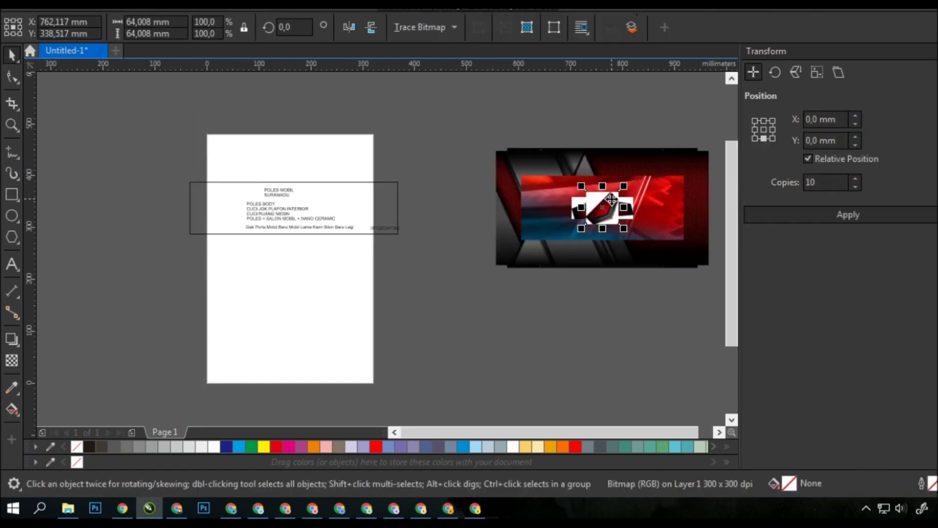
click(604, 139)
click(657, 193)
drag(657, 193, 325, 200)
- Resize the image to 400 × 100 mm and send it behind the text
scroll(247, 214, up, 2)
drag(492, 202, 547, 198)
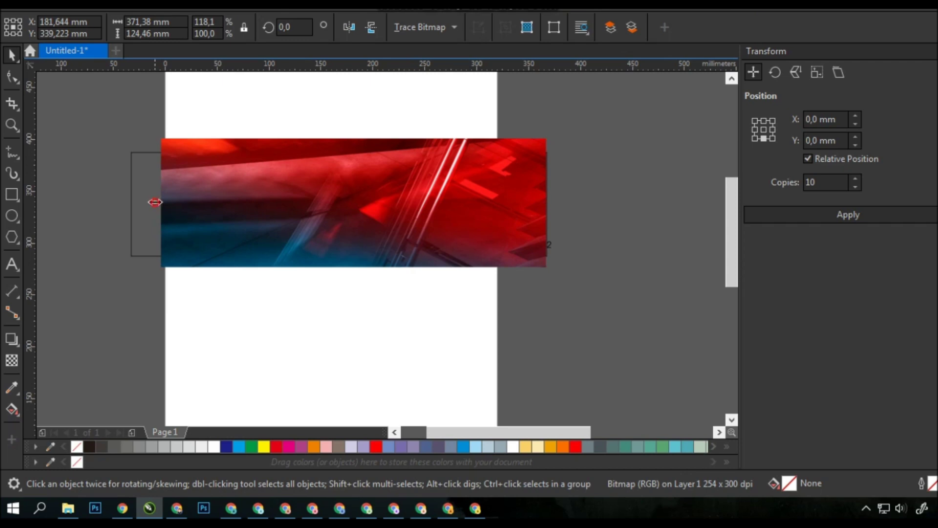
drag(155, 202, 131, 202)
key(shift+Page_Down)
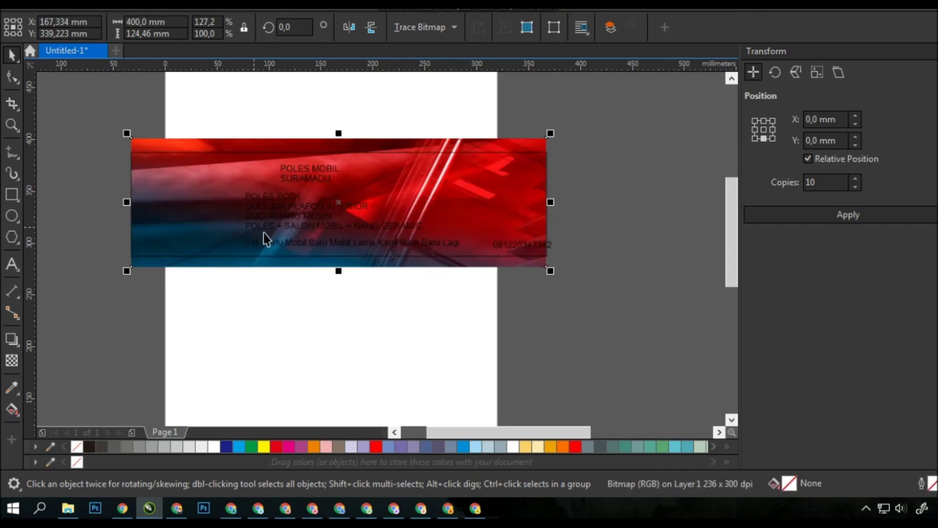
drag(338, 270, 338, 260)
drag(340, 133, 359, 149)
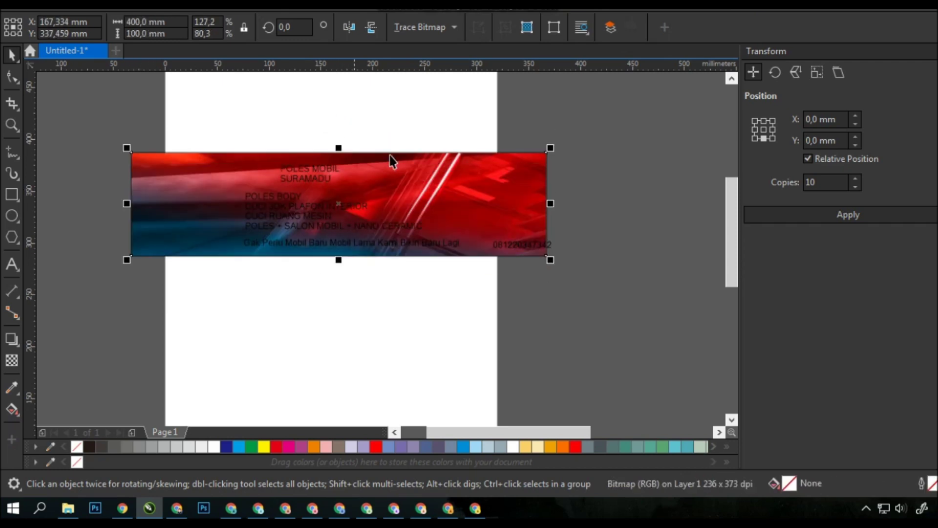
click(450, 177)
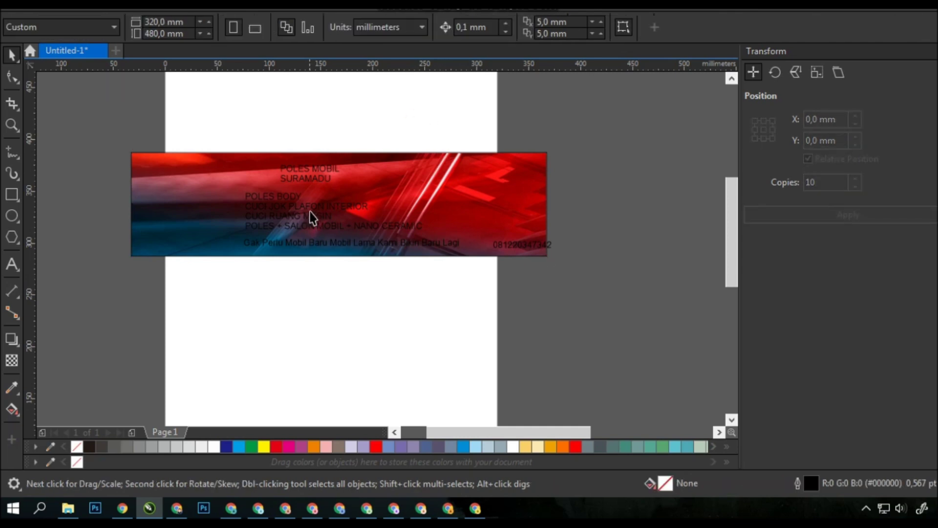
- Set POLES MOBIL in the BLACK CAPS font and enlarge it to about 52.9 pt
click(315, 177)
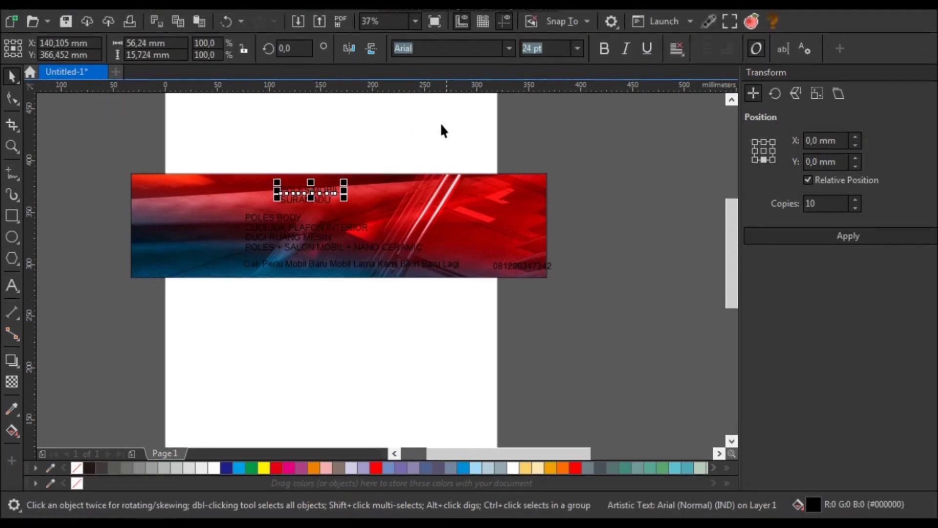
click(450, 47)
text(Bl)
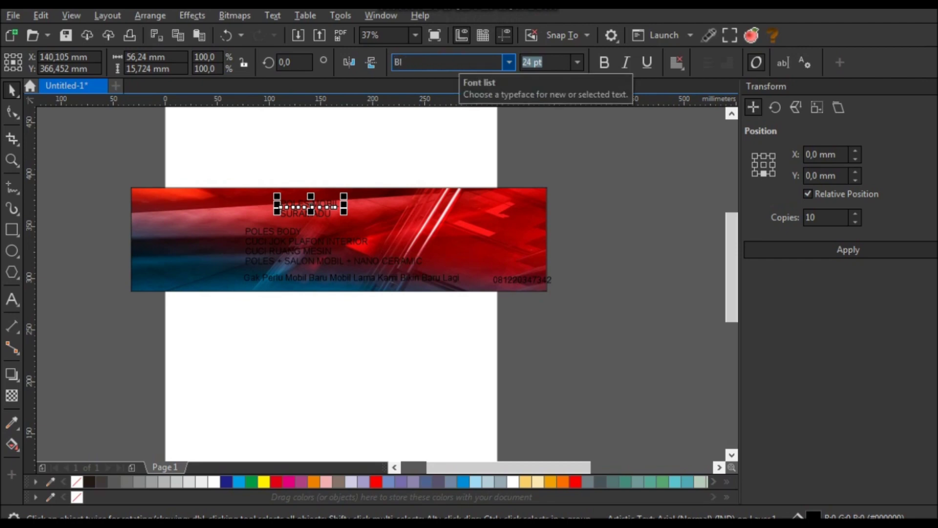
text(ockack ca)
key(Return)
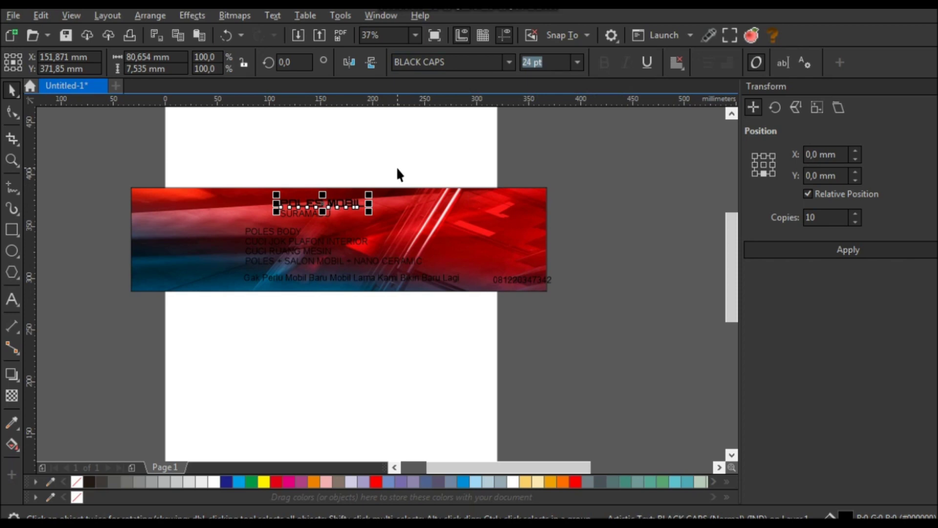
drag(369, 211, 423, 232)
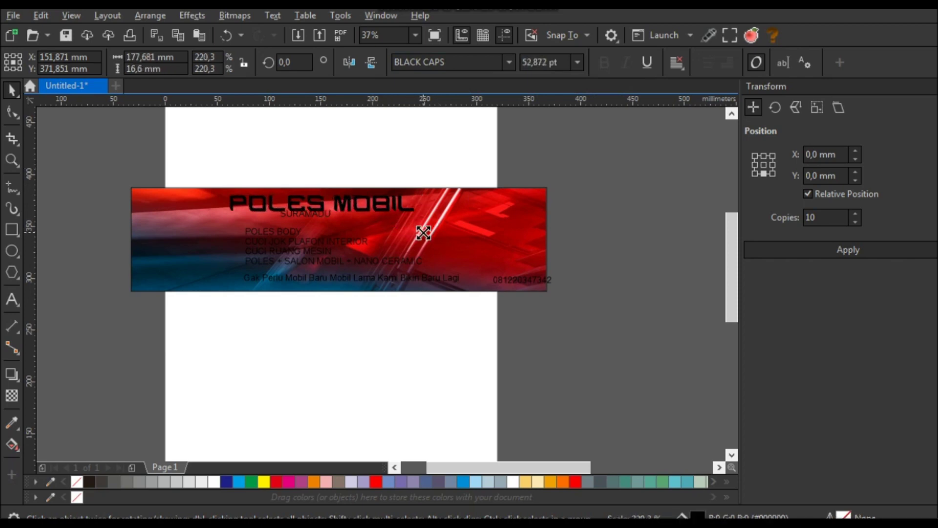
click(367, 149)
- Shift the tagline and service list to the left
drag(396, 286, 264, 250)
click(294, 250)
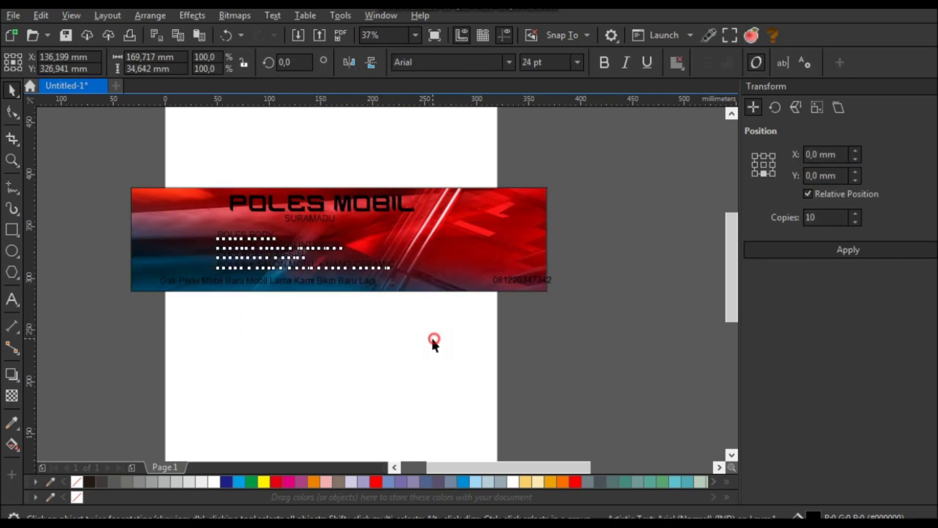
scroll(350, 203, up, 2)
click(469, 210)
scroll(467, 209, down, 2)
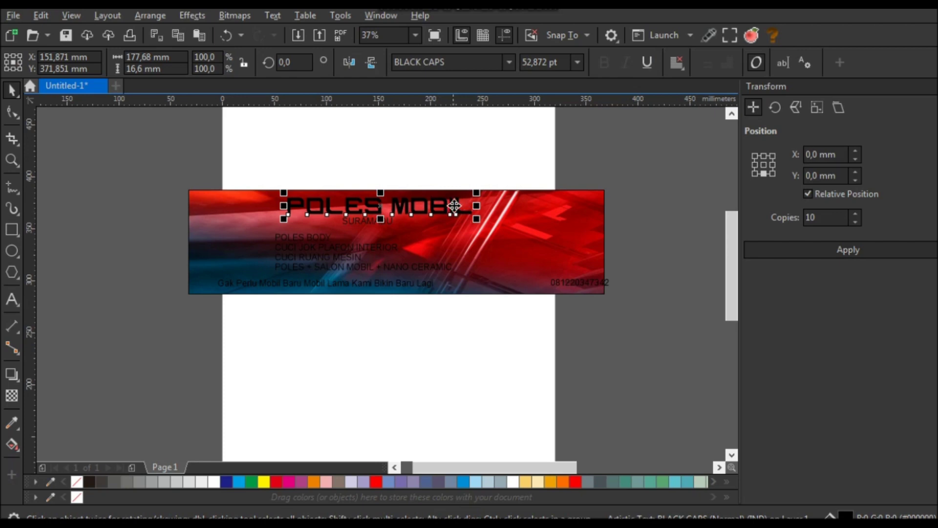
- Enlarge POLES MOBIL slightly to 63.055 pt and fill it red
drag(476, 192, 508, 189)
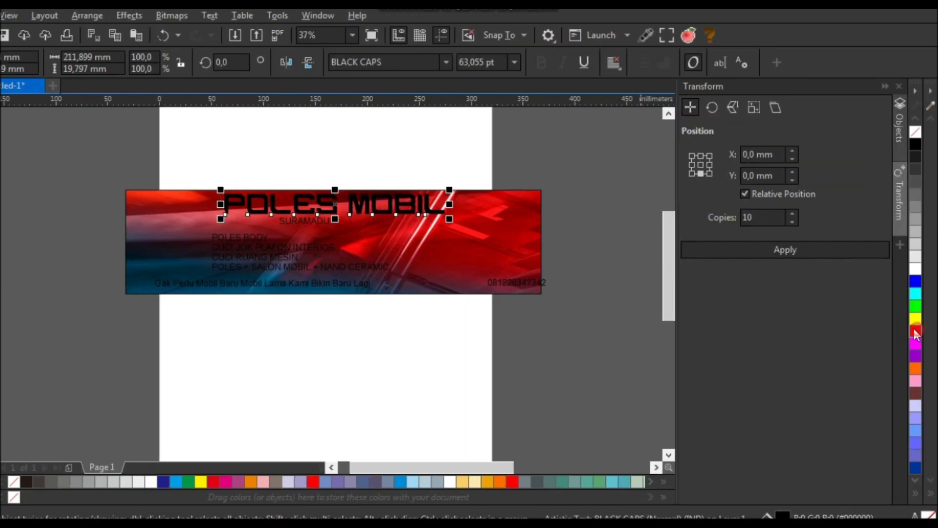
click(916, 334)
scroll(323, 210, up, 2)
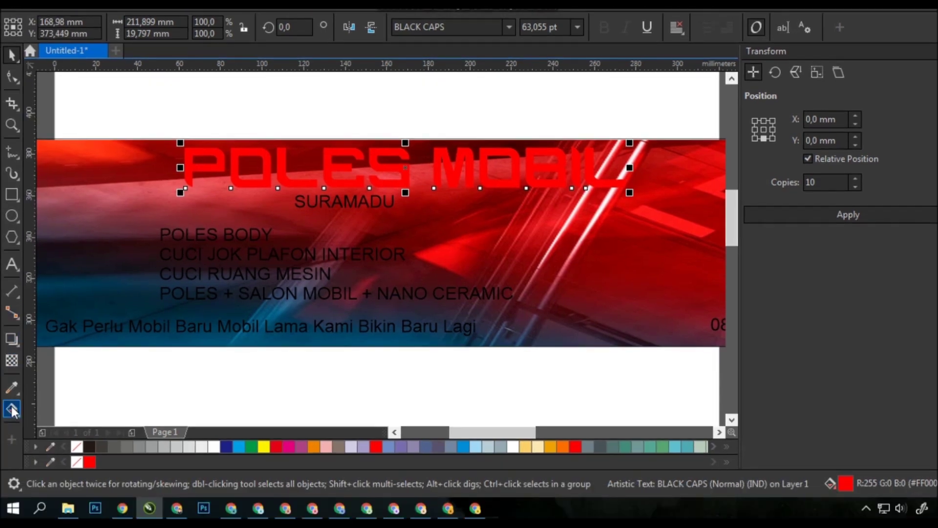
- Apply a vertical mirrored red-to-orange fountain fill to the heading
click(12, 444)
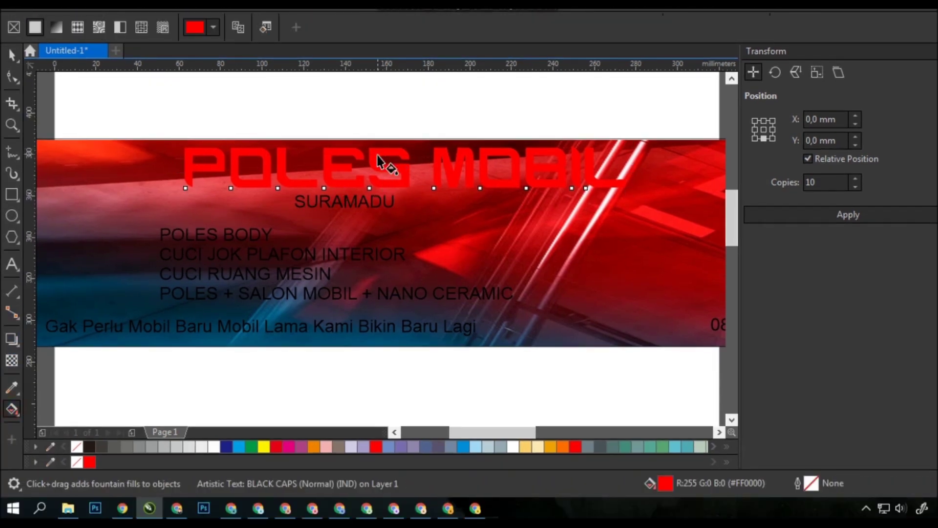
scroll(378, 161, up, 2)
drag(376, 145, 376, 203)
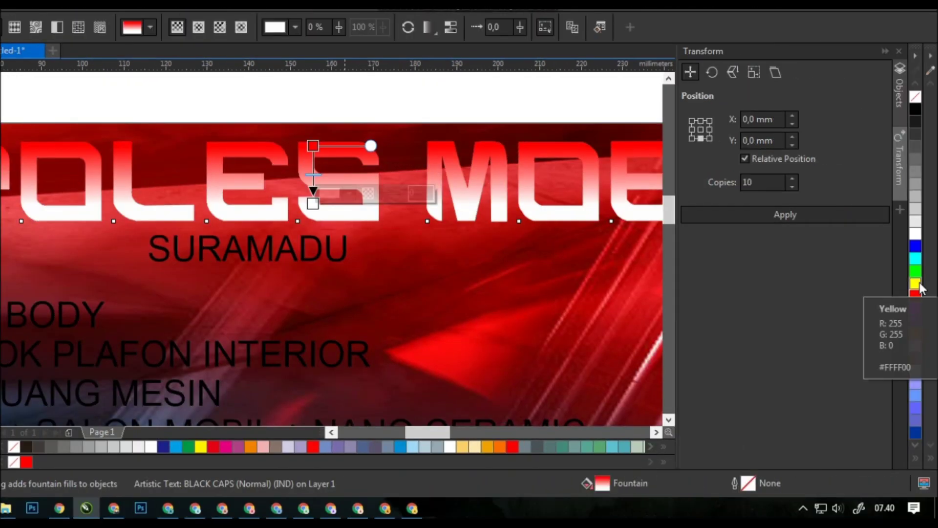
click(915, 332)
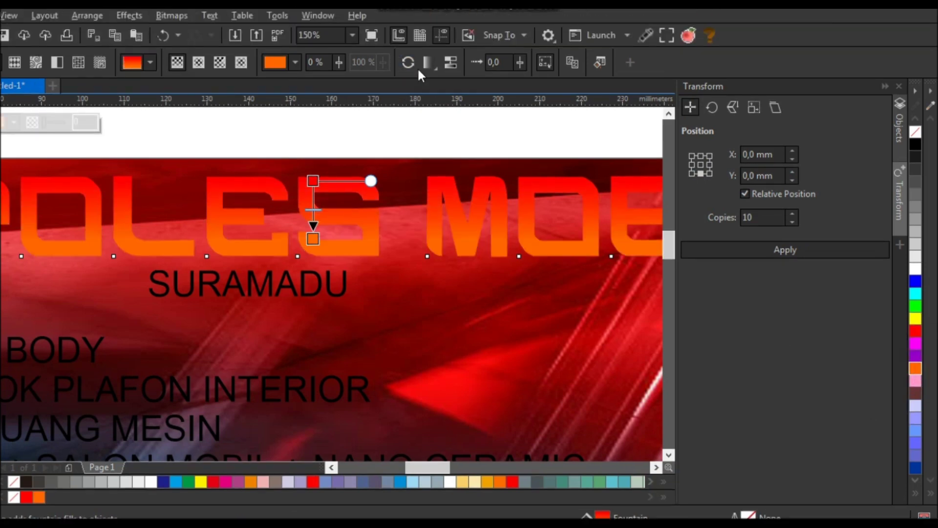
click(420, 69)
click(469, 97)
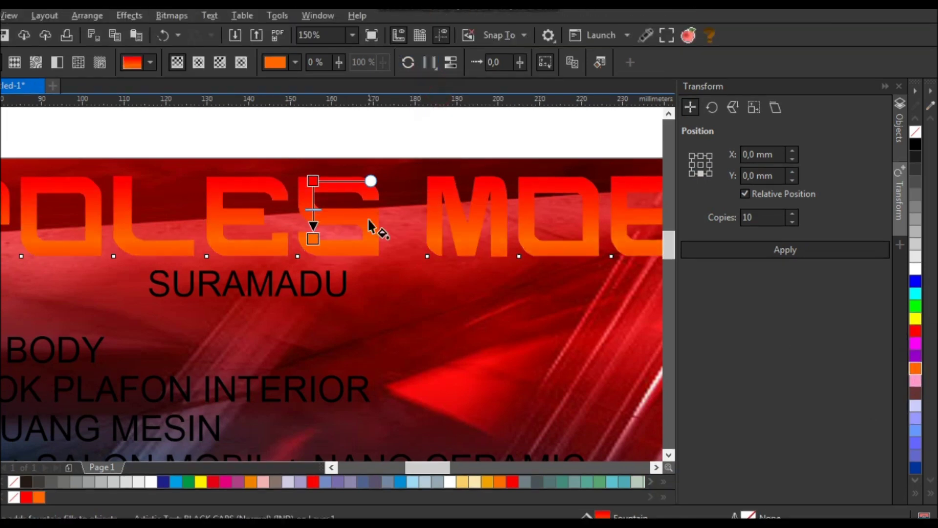
drag(312, 238, 313, 232)
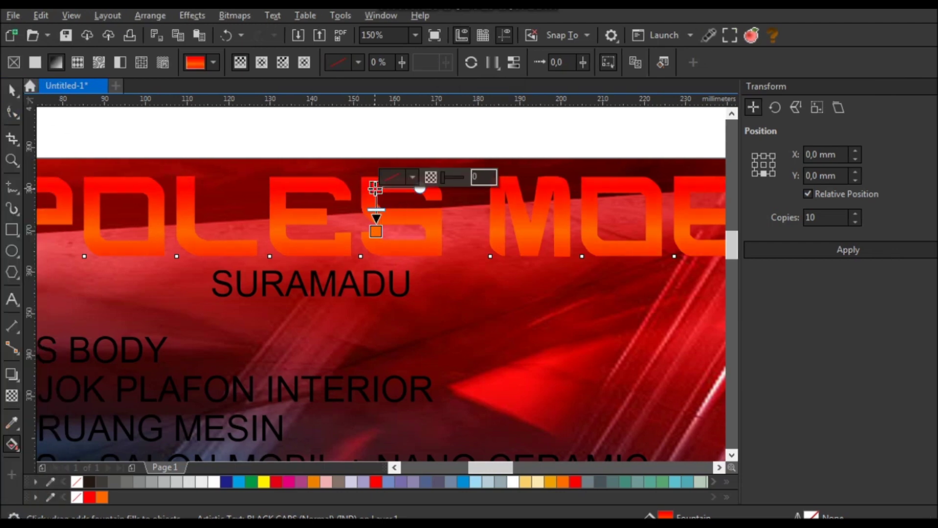
scroll(376, 186, down, 2)
click(12, 89)
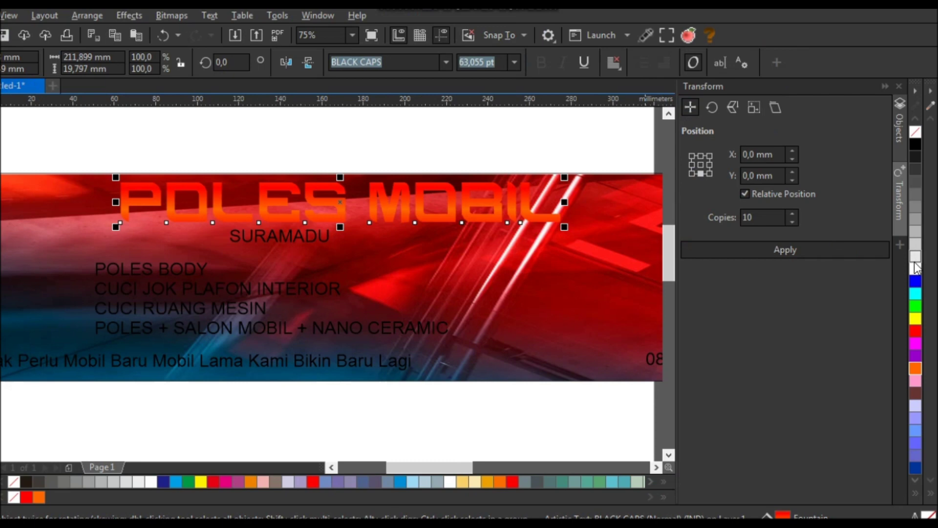
- Give POLES MOBIL a white 8.0 pt outline placed behind its fill
right_click(915, 266)
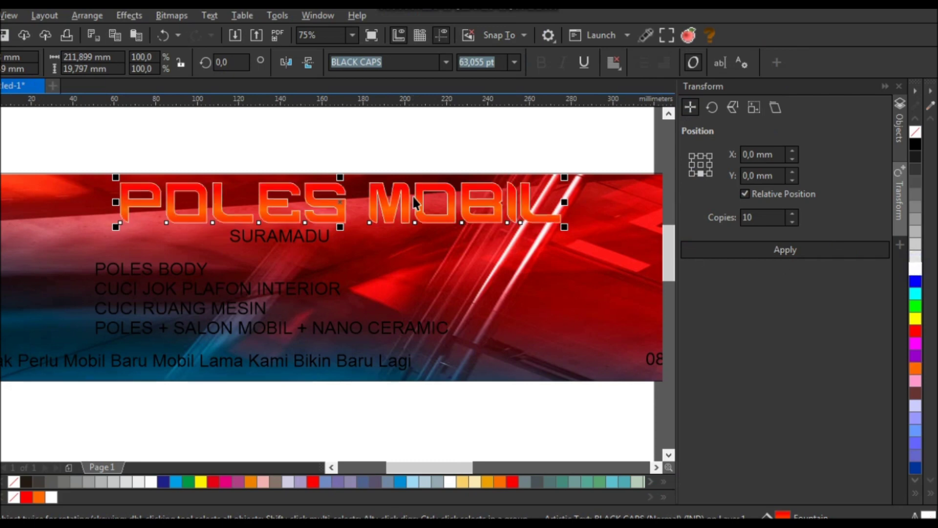
key(F12)
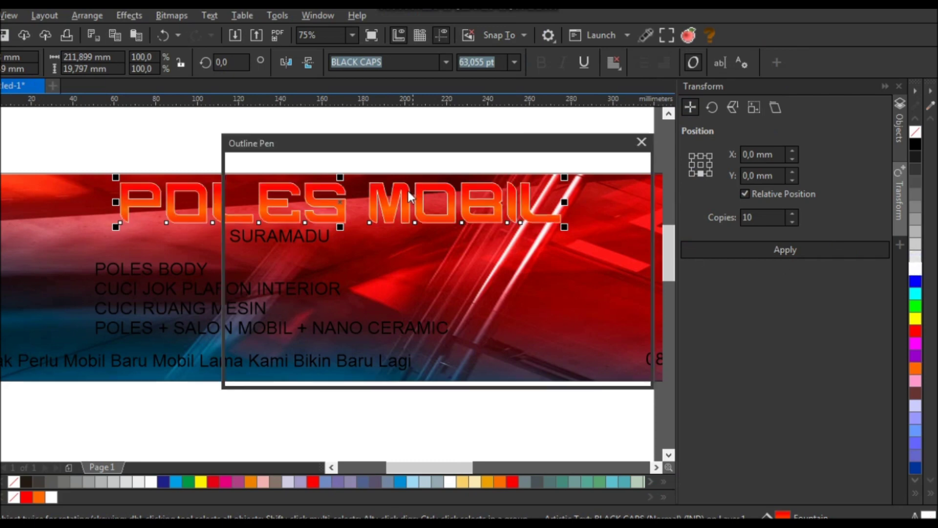
click(345, 212)
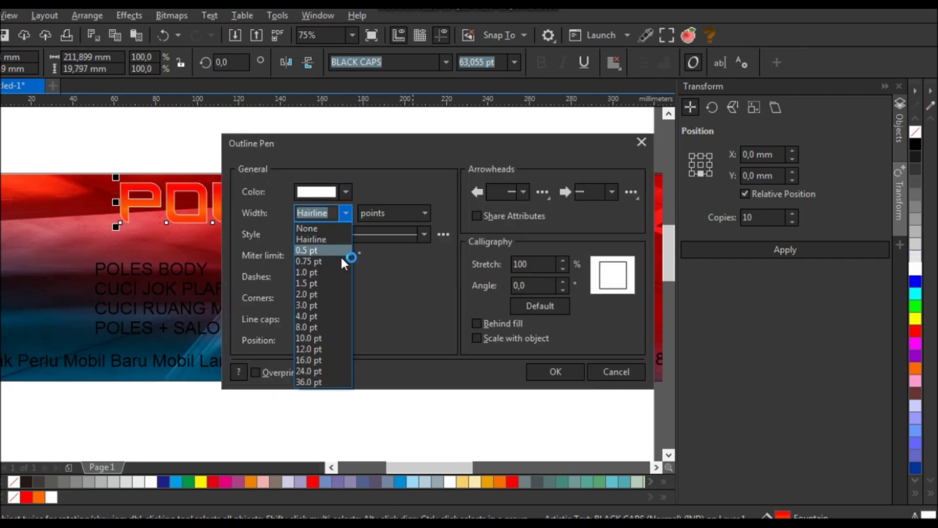
click(329, 326)
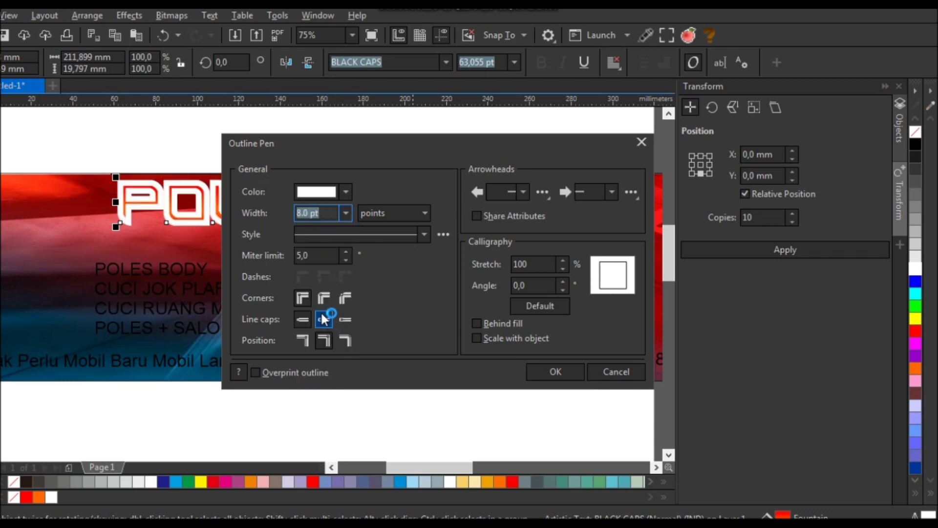
click(491, 324)
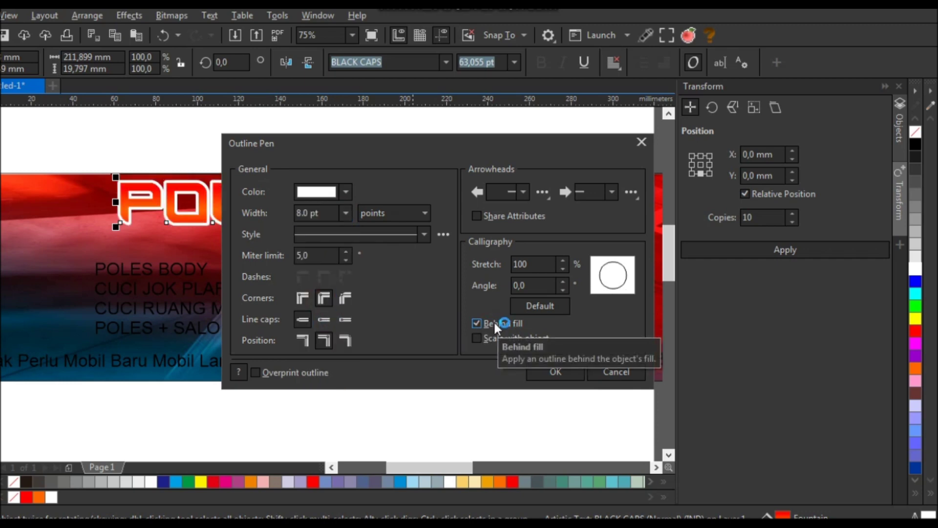
click(557, 371)
click(287, 147)
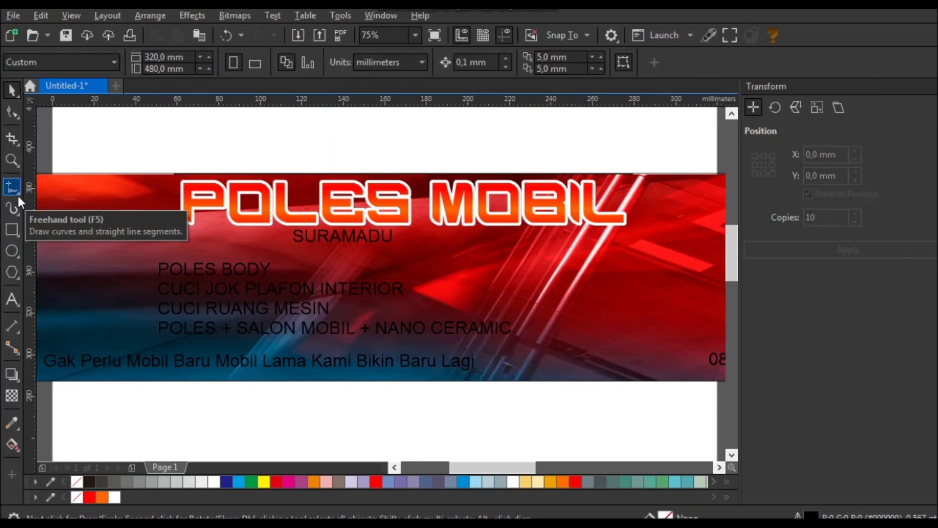
- Draw a closed Pen path curving across the top of the POLES MOBIL letters
click(18, 196)
click(49, 233)
click(117, 156)
drag(330, 202, 514, 198)
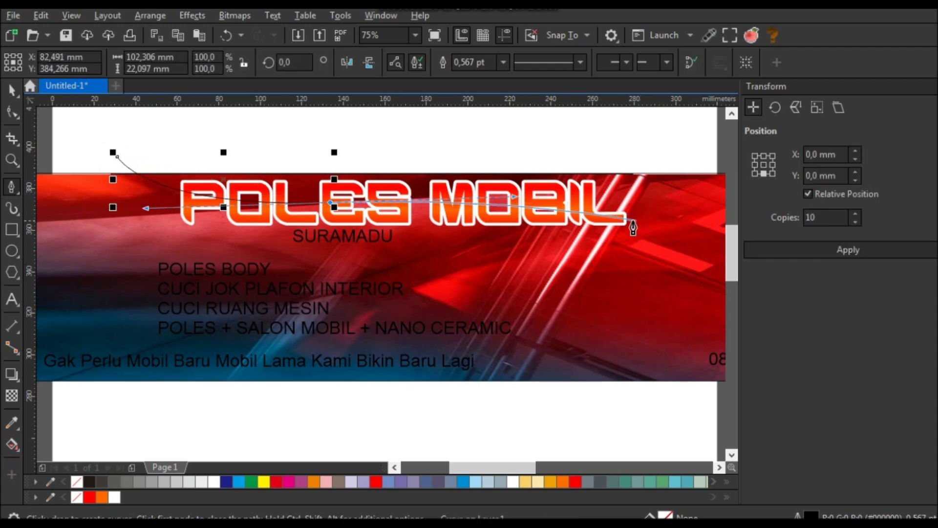
drag(644, 226, 684, 247)
key(Escape)
click(694, 179)
click(512, 122)
click(117, 157)
click(11, 89)
- Intersect the path with the title, fill the result yellow, delete the path and remove its outline
key(Tab)
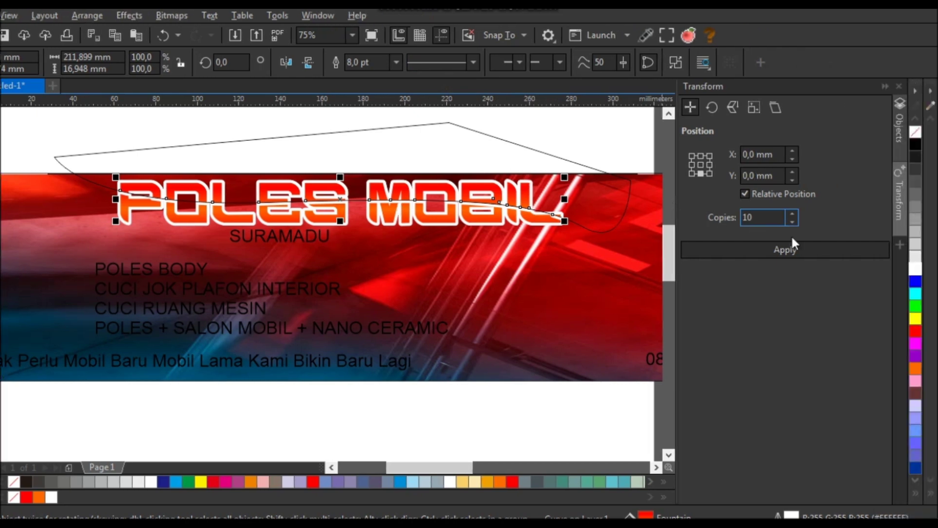
click(911, 322)
click(489, 142)
key(Delete)
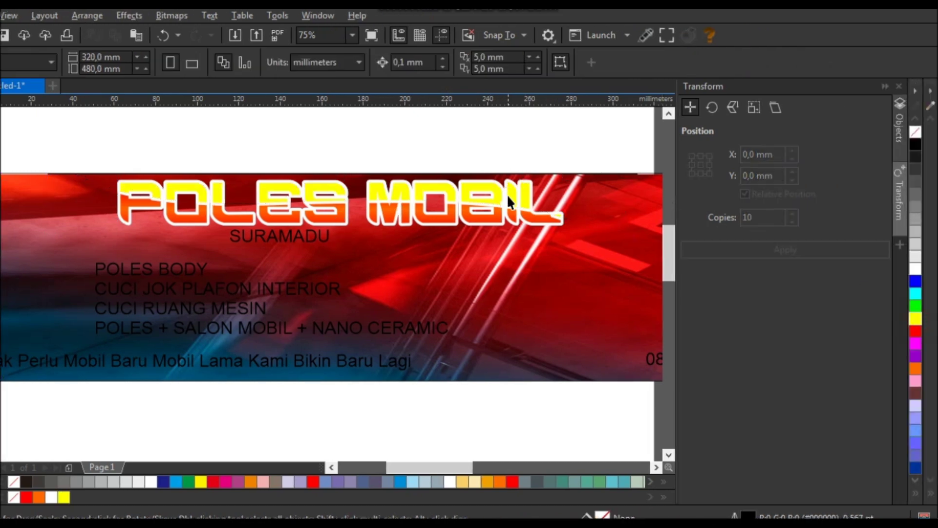
click(506, 194)
right_click(915, 132)
click(12, 382)
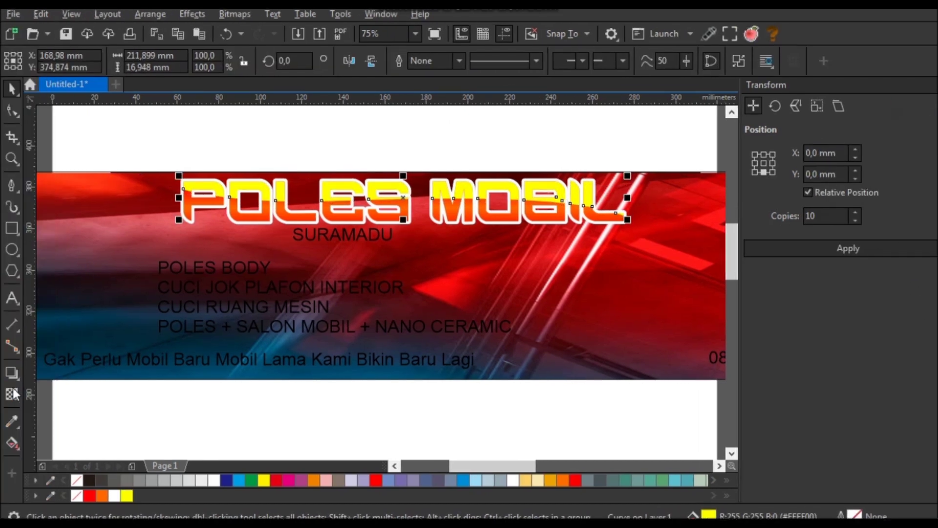
- Fade the yellow highlight with a vertical fountain transparency
scroll(375, 194, up, 1)
drag(377, 163, 376, 208)
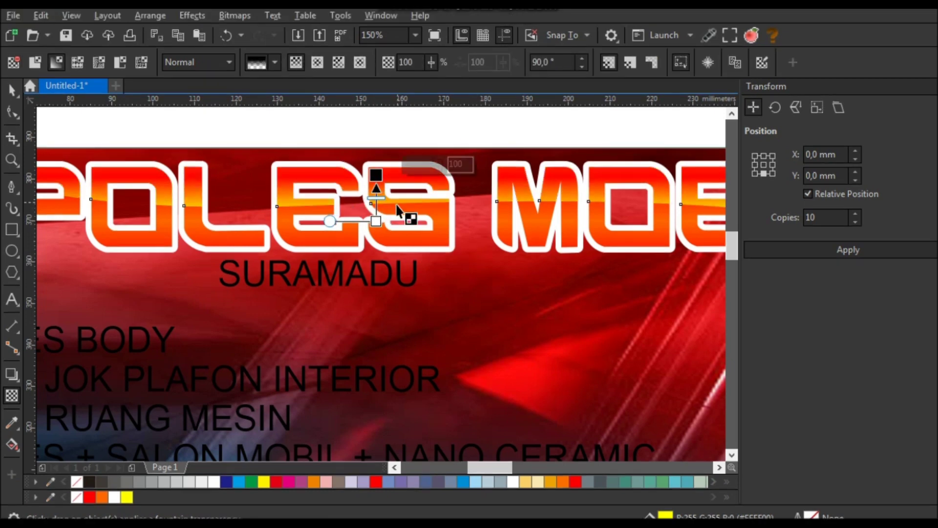
scroll(376, 200, down, 1)
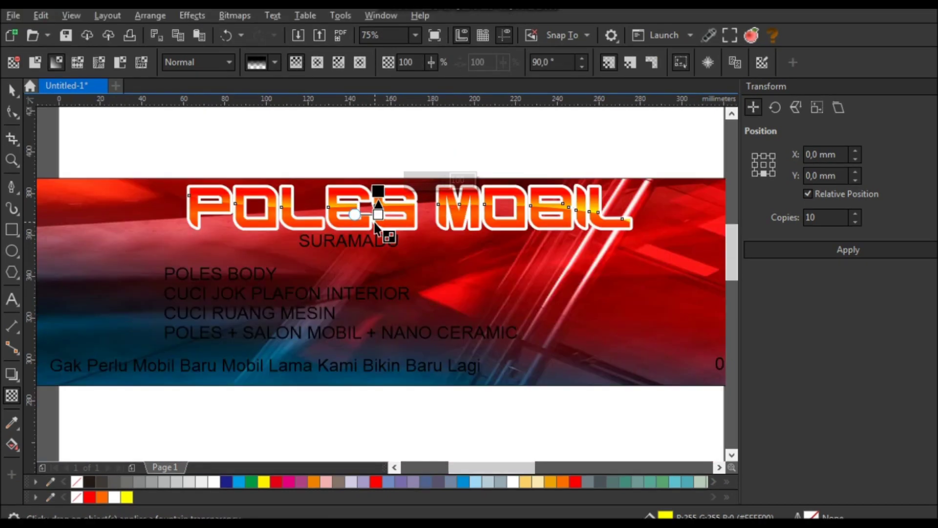
scroll(375, 201, up, 1)
scroll(374, 211, down, 1)
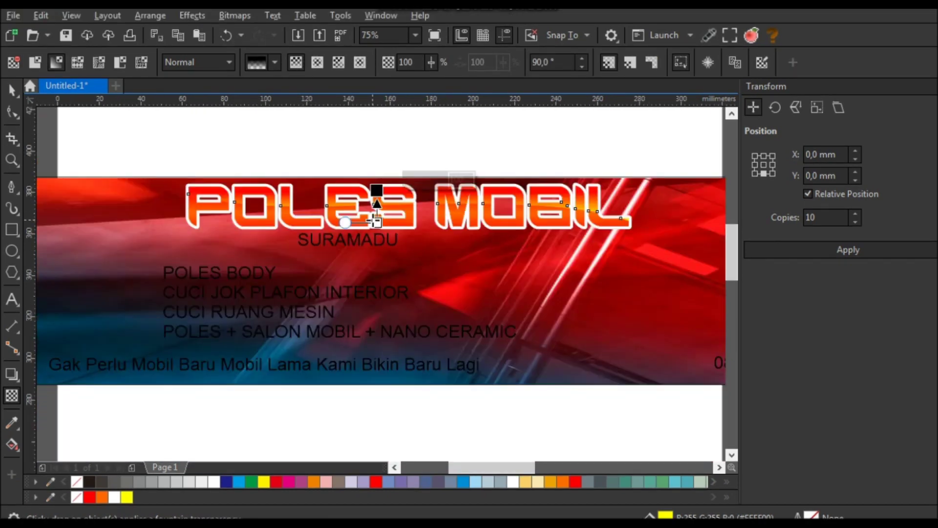
click(12, 98)
- Fill the title's back copy black and give it a 16.0 pt black outline
click(11, 444)
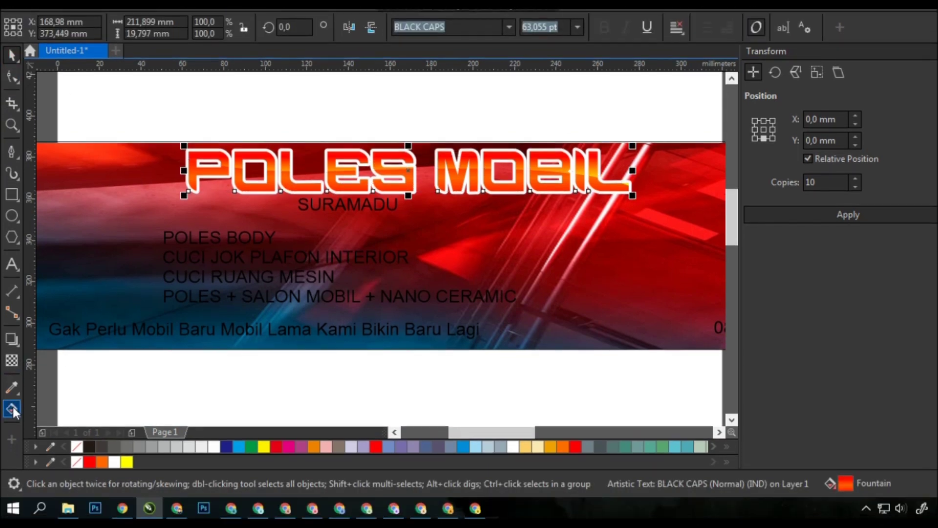
scroll(359, 169, up, 2)
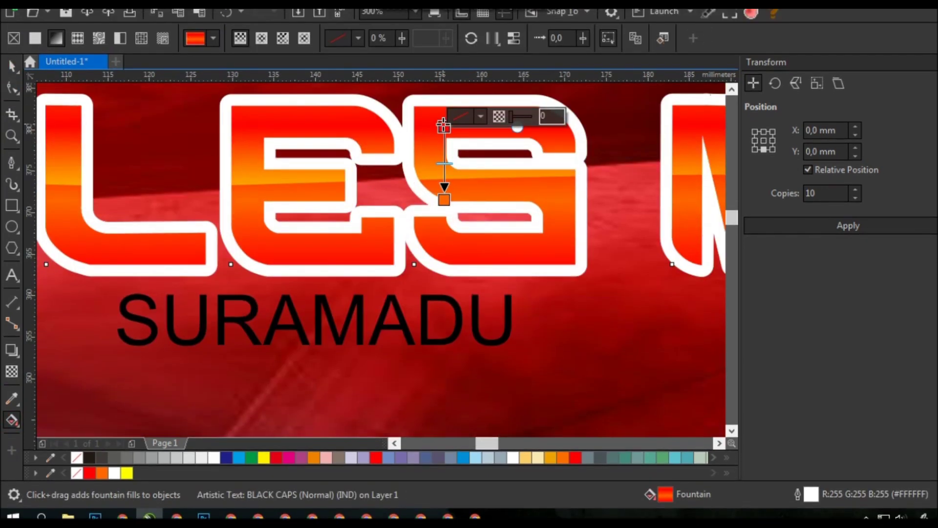
scroll(452, 198, down, 2)
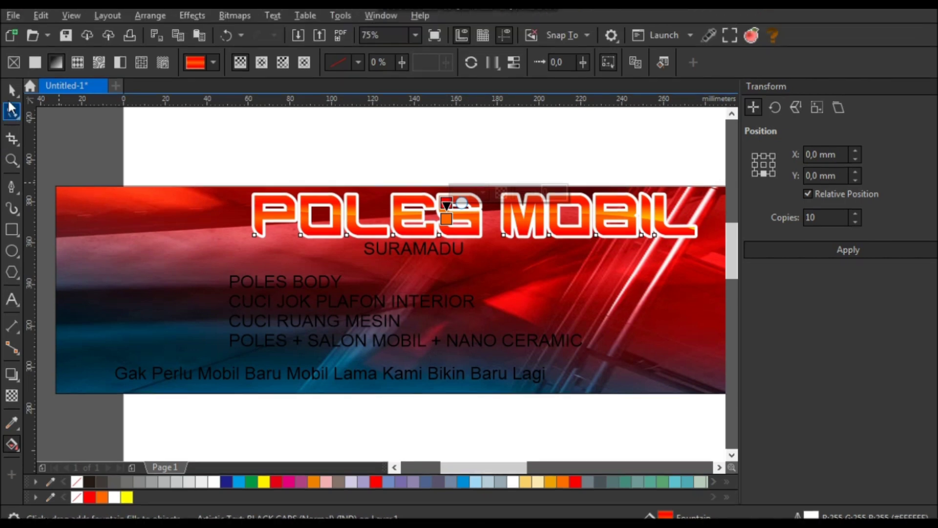
key(space)
scroll(258, 126, down, 1)
scroll(308, 149, up, 1)
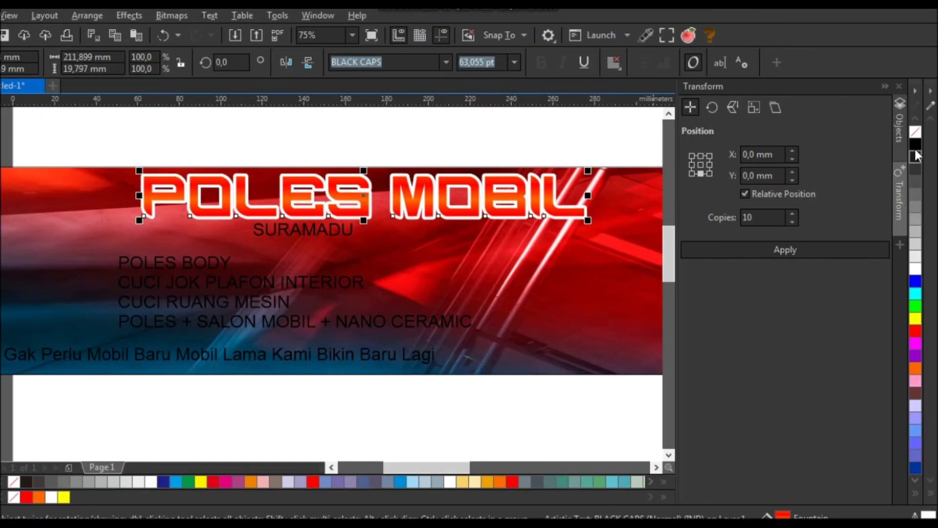
click(915, 146)
right_click(916, 146)
key(F12)
click(346, 213)
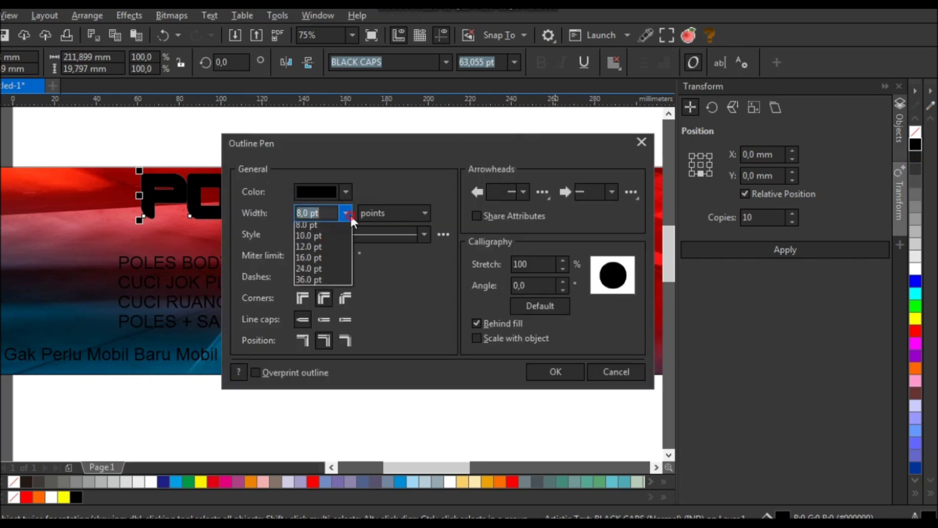
click(323, 359)
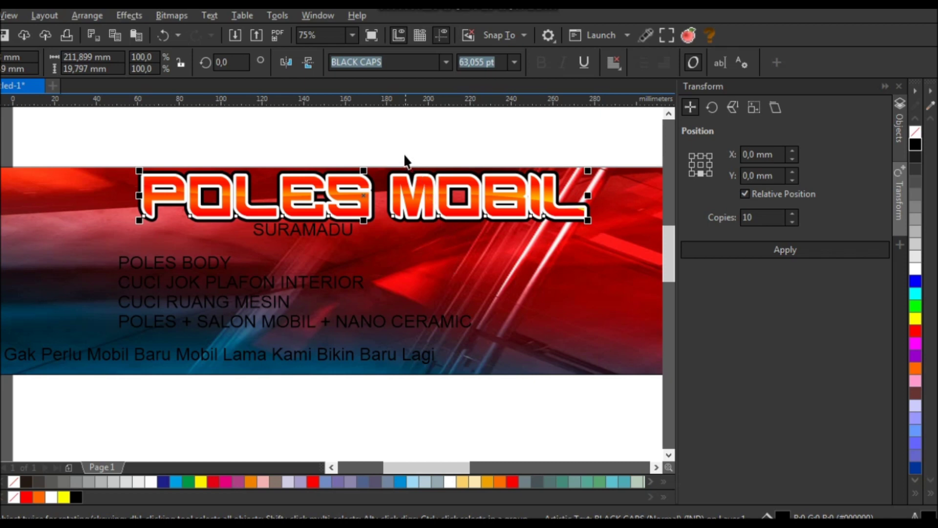
- Set SURAMADU in the Bitsumishi font and enlarge it to about 66.4 pt
click(321, 234)
click(378, 63)
text(Bit)
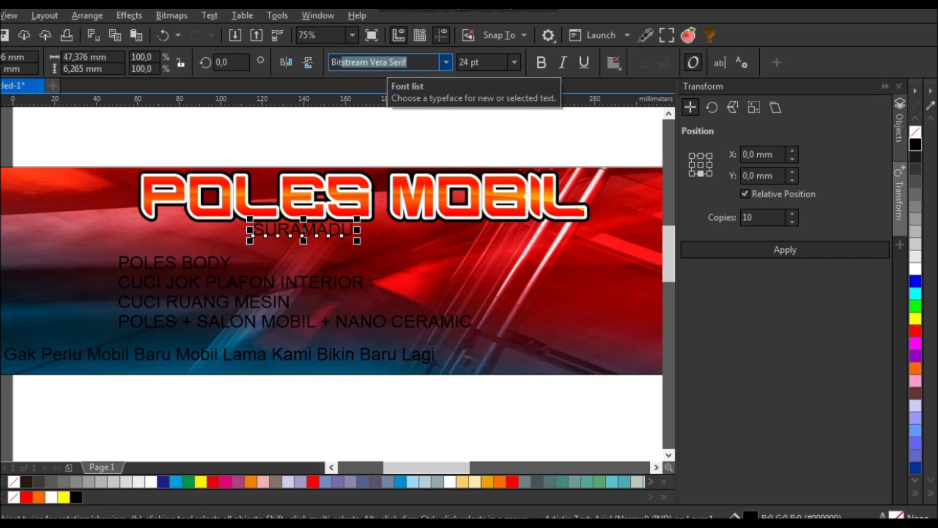
text(sumishi)
key(Return)
drag(352, 236, 469, 244)
scroll(404, 161, down, 2)
click(404, 161)
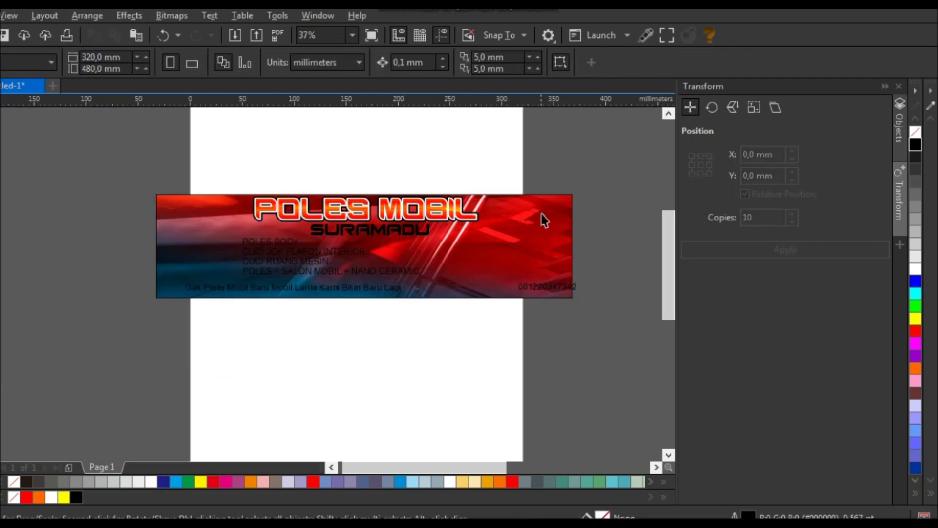
scroll(388, 224, up, 2)
click(390, 240)
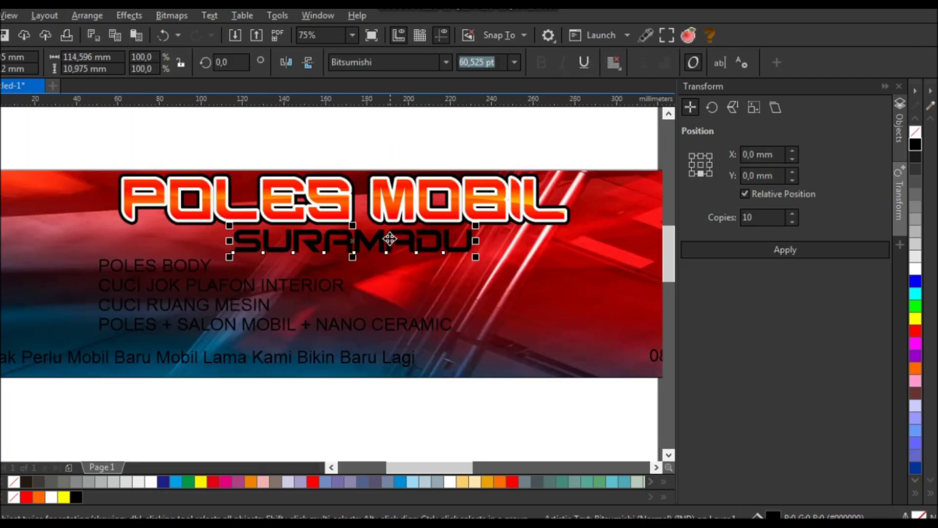
drag(229, 257, 206, 259)
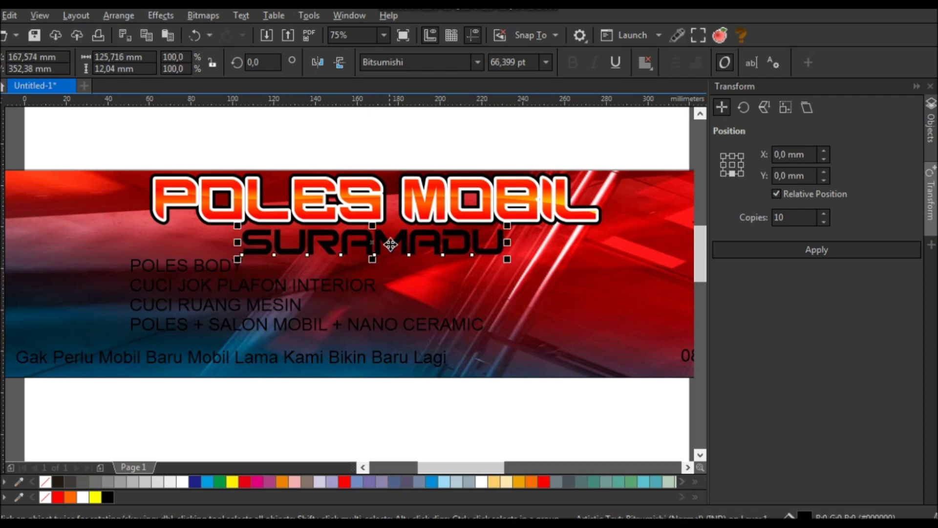
scroll(387, 247, down, 2)
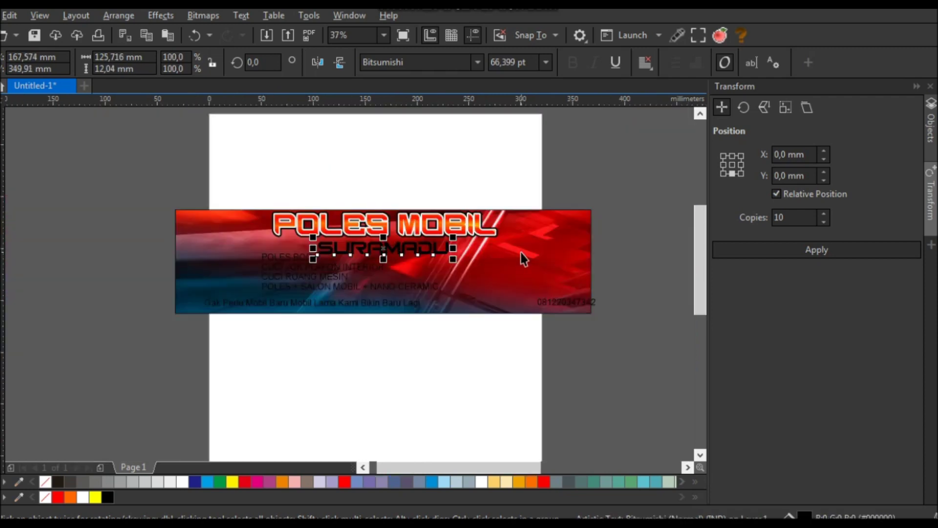
- Narrow the banner frame to 300 mm wide
click(524, 256)
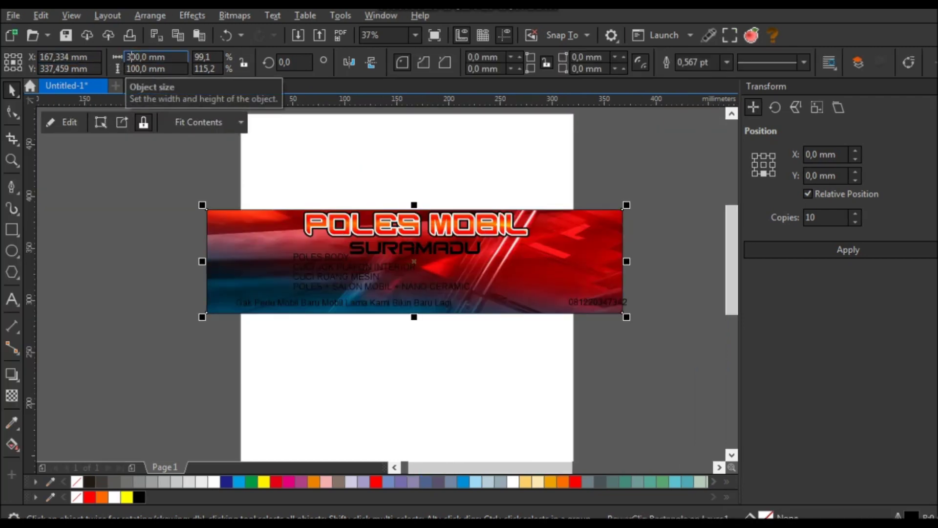
key(Return)
click(426, 139)
scroll(415, 244, up, 2)
scroll(414, 244, down, 2)
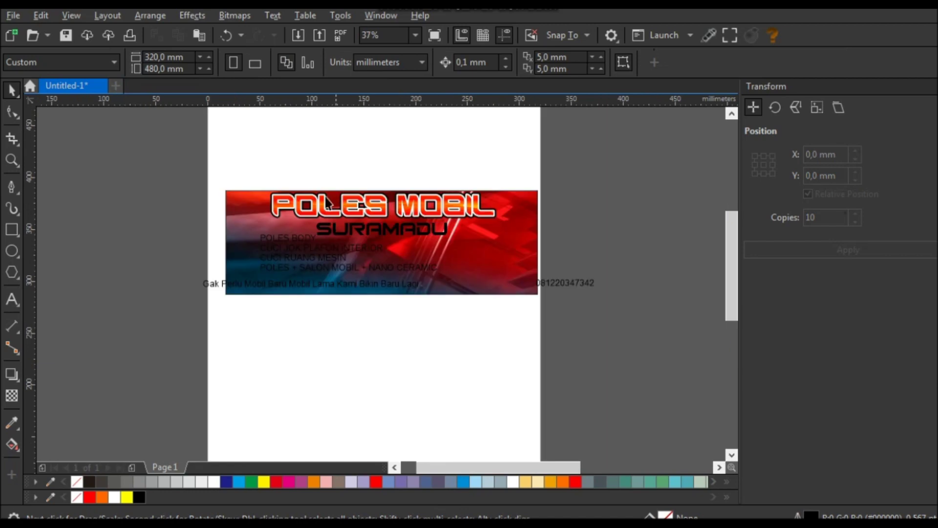
- Scale down all POLES MOBIL title pieces and shift them right to fit the banner
drag(255, 176, 530, 227)
scroll(423, 204, up, 2)
drag(423, 204, 456, 205)
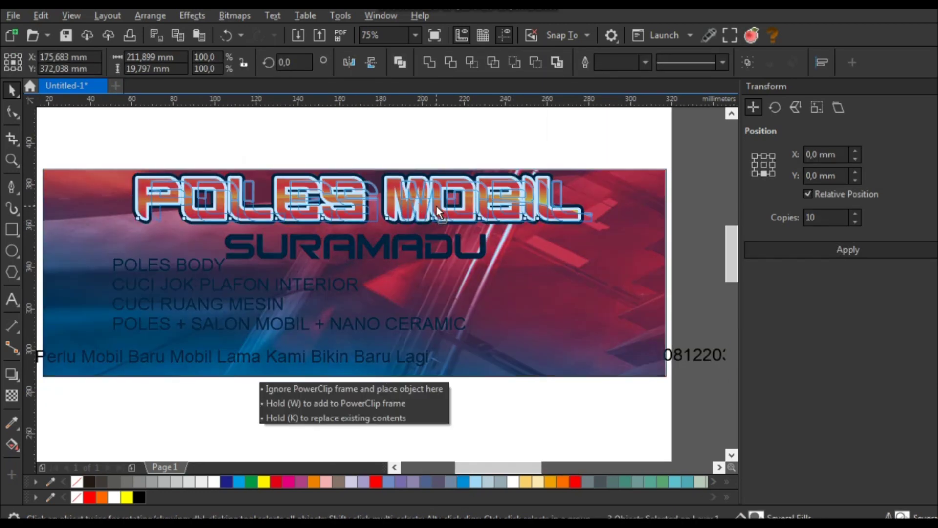
drag(610, 174, 577, 177)
click(449, 260)
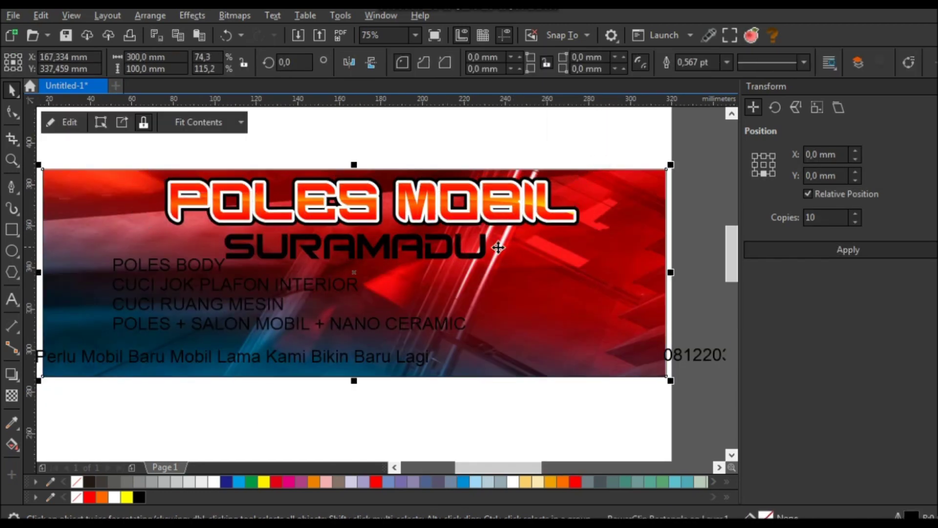
ctrl+click(488, 247)
scroll(432, 254, up, 2)
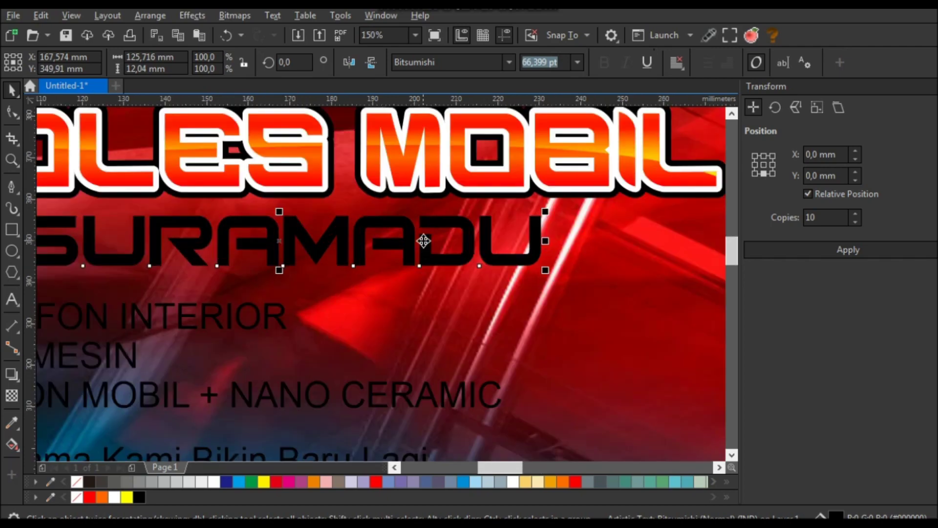
- Make SURAMADU white with a 3.0 pt round-cornered outline behind the fill
click(934, 257)
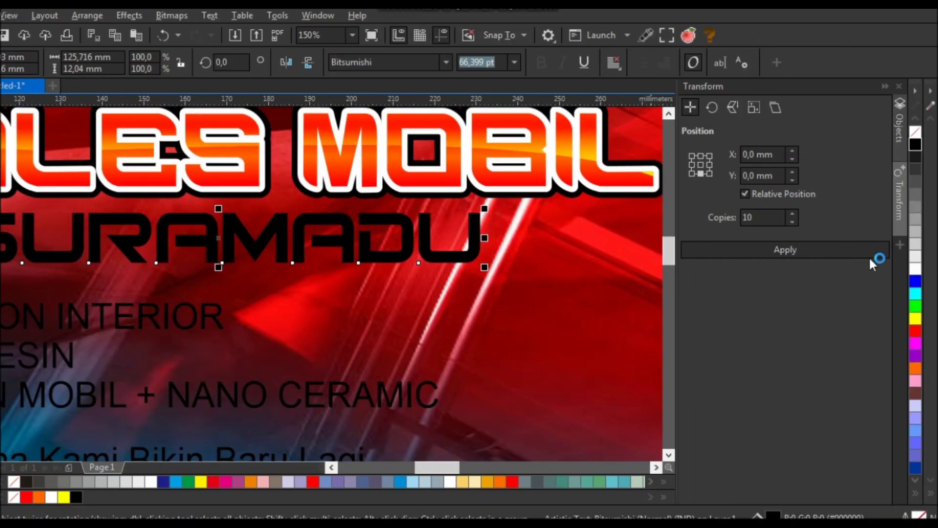
click(916, 269)
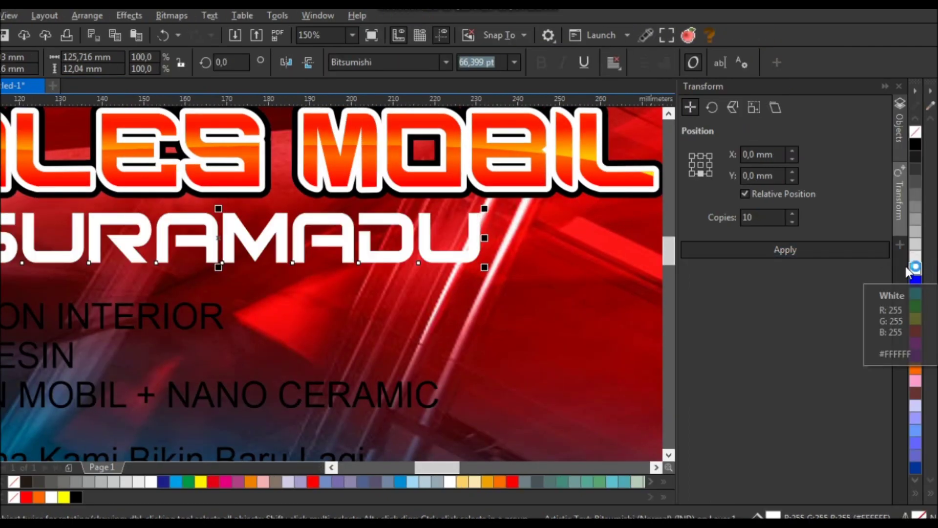
right_click(915, 181)
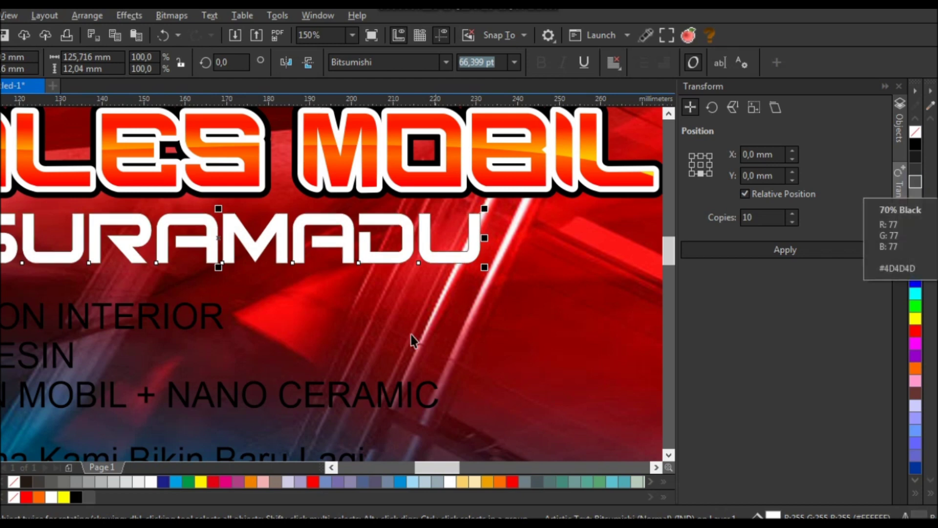
key(F12)
click(345, 213)
click(329, 280)
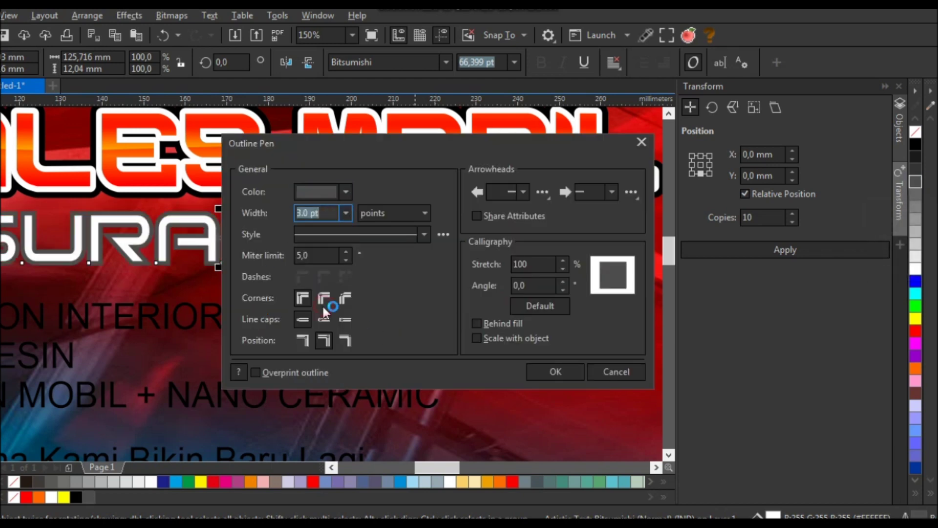
click(316, 297)
click(506, 321)
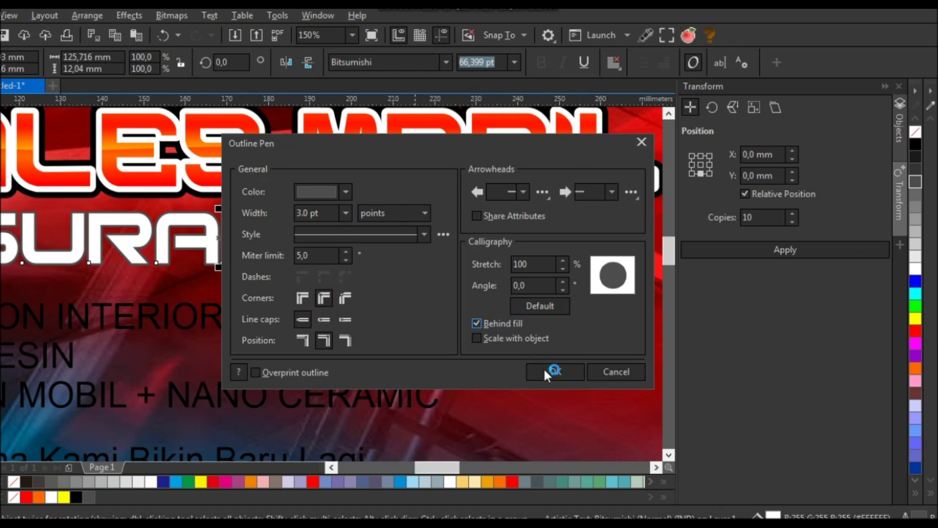
click(548, 369)
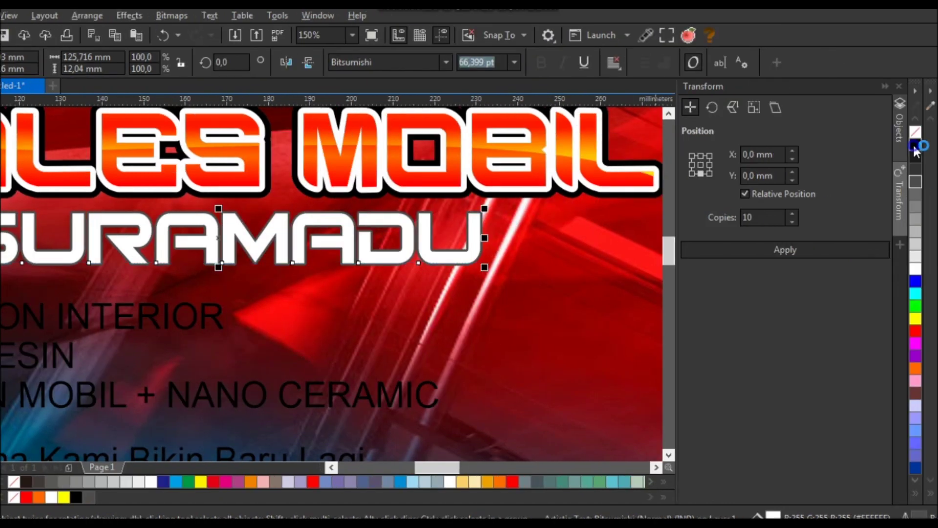
- Thicken the SURAMADU outline to 4.0 pt black, then recolour it grey
click(937, 144)
key(F12)
click(347, 212)
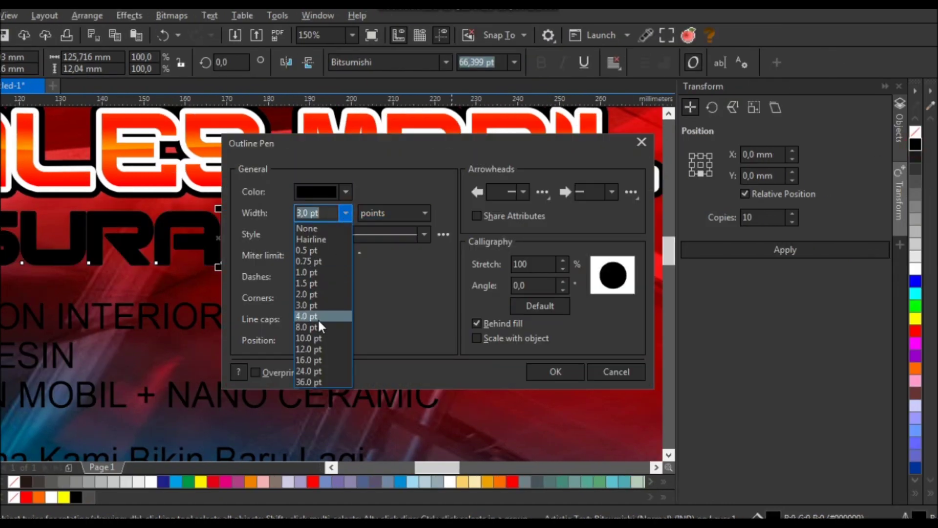
click(317, 317)
click(554, 372)
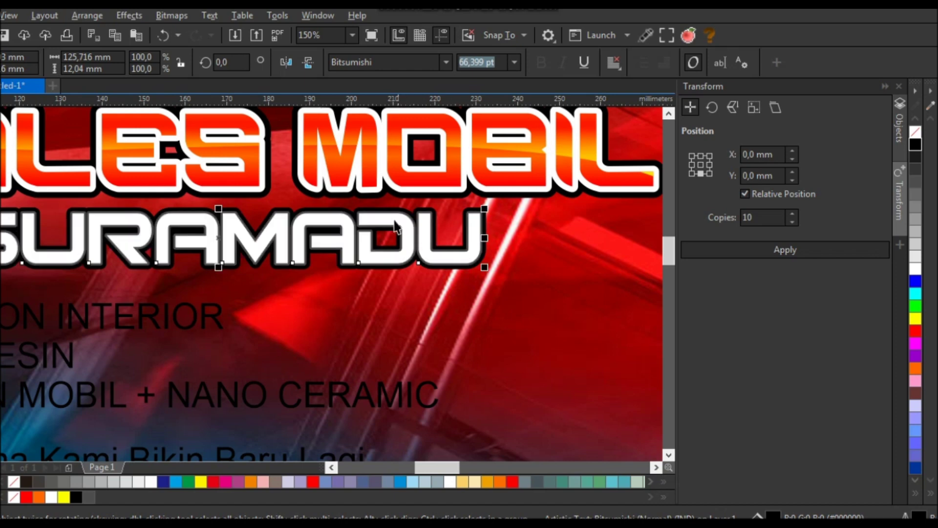
right_click(915, 192)
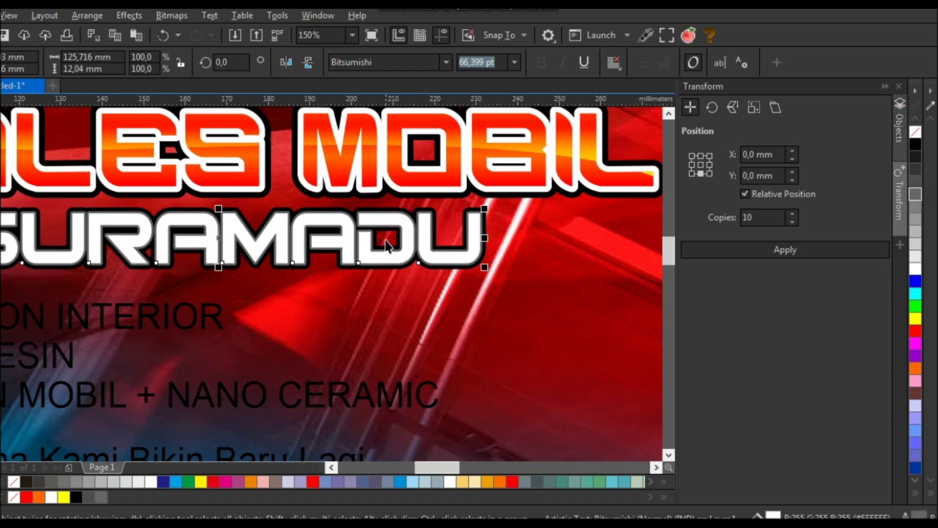
scroll(384, 181, down, 2)
click(394, 126)
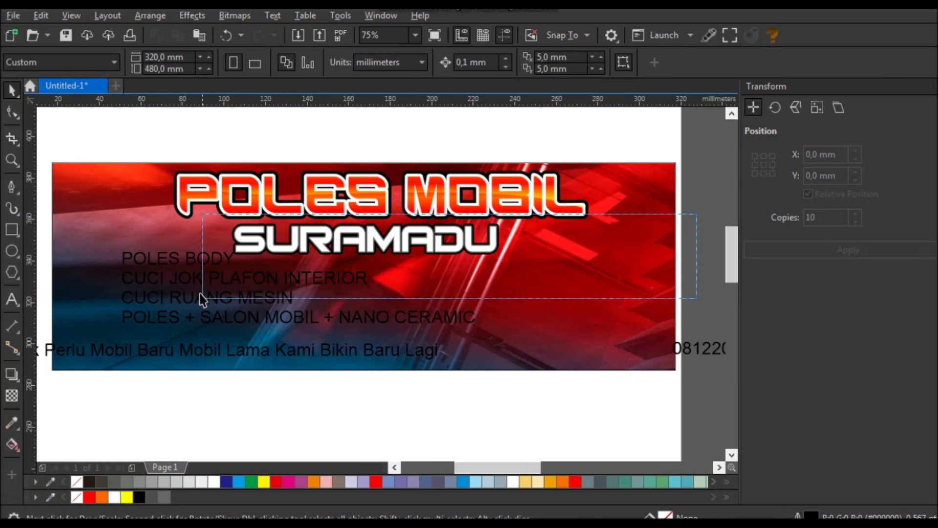
- Change the four-line service list's font to Facebook Letter Faces
click(324, 239)
scroll(324, 240, up, 2)
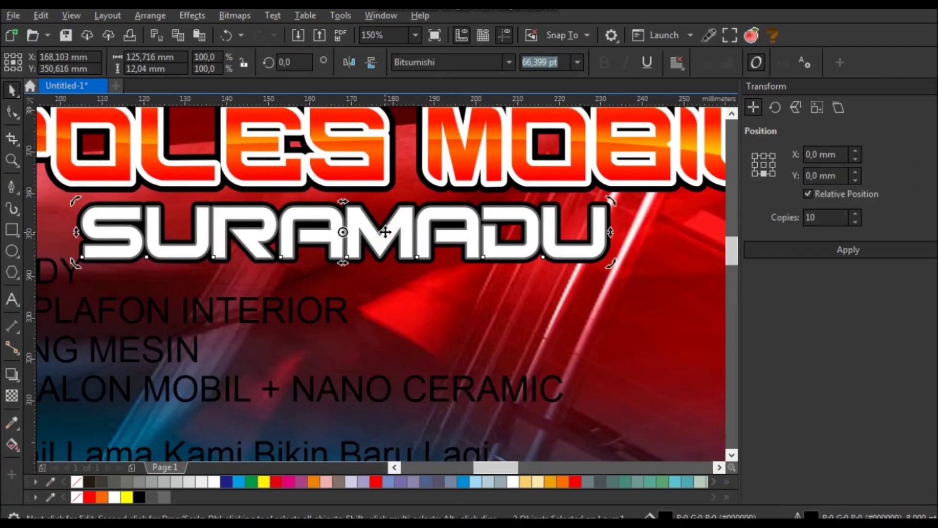
scroll(385, 235, down, 2)
key(Escape)
scroll(414, 205, down, 2)
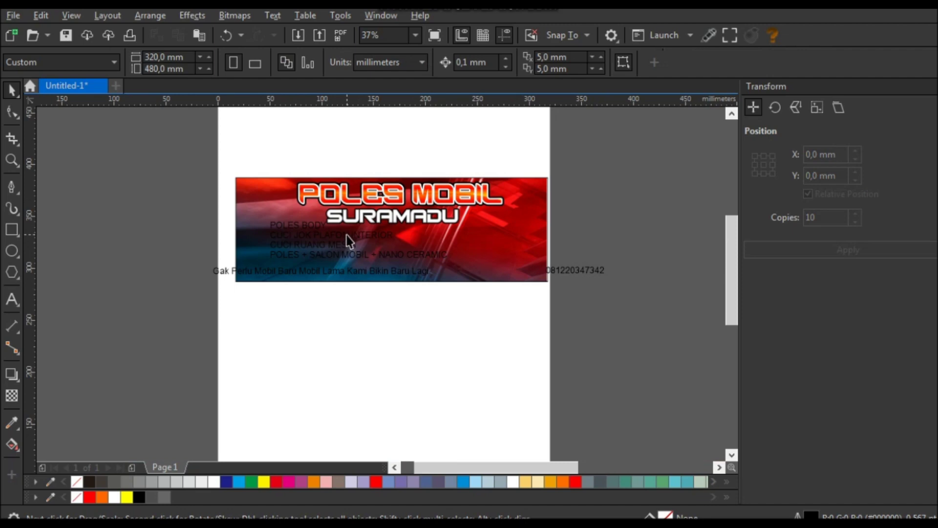
click(330, 243)
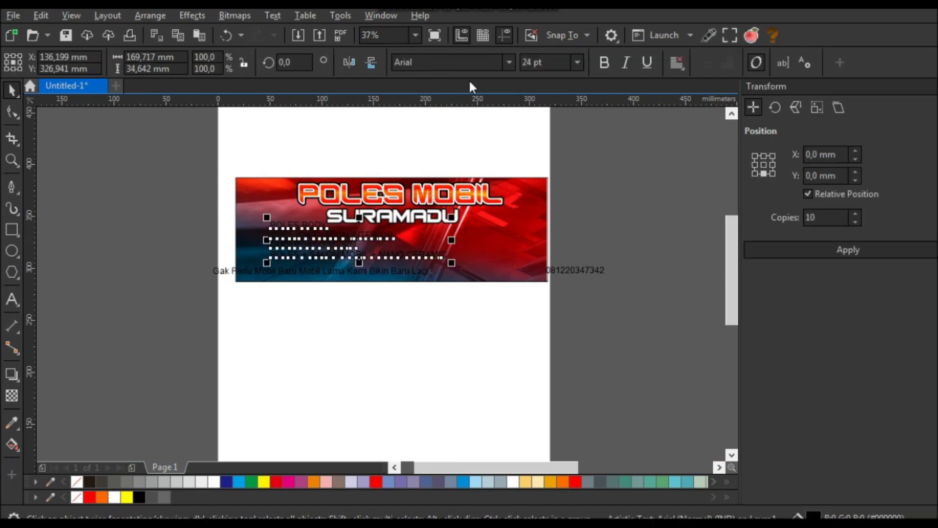
text(Facebook Letter Faces)
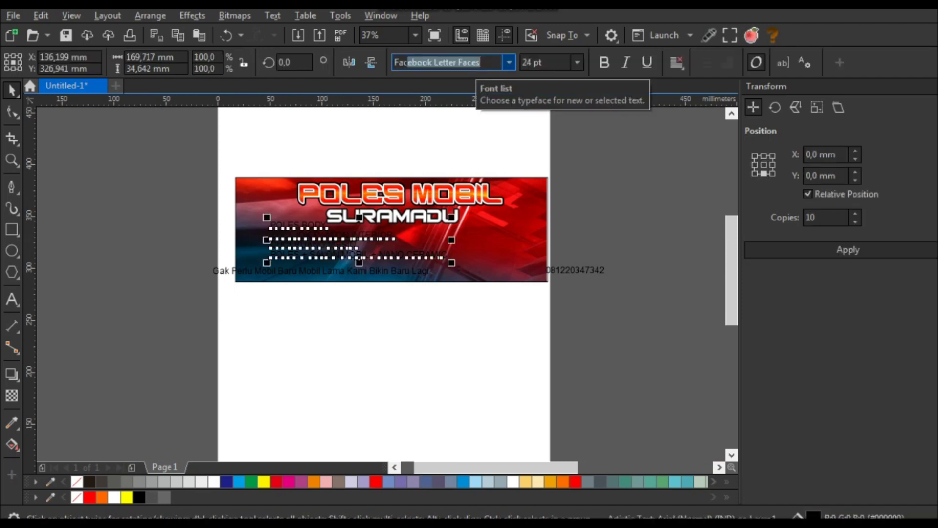
key(Return)
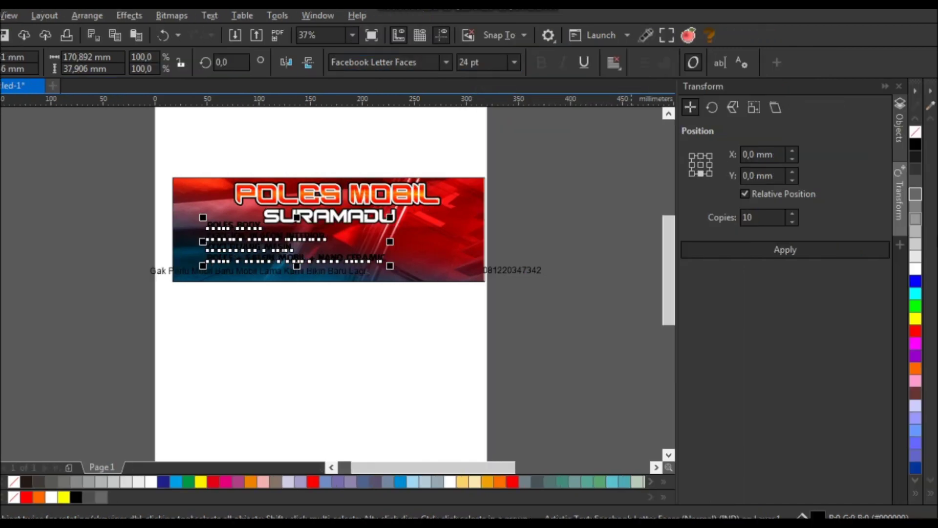
click(467, 331)
scroll(325, 261, up, 2)
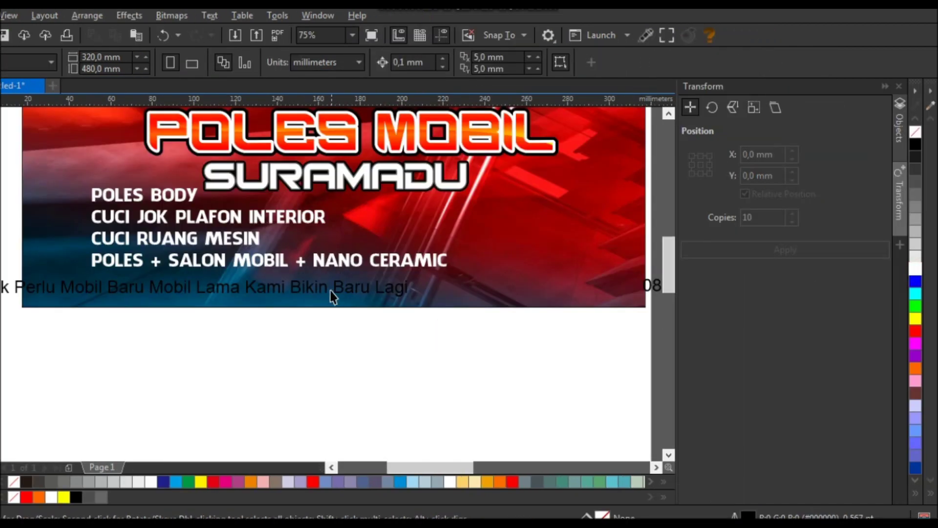
click(329, 289)
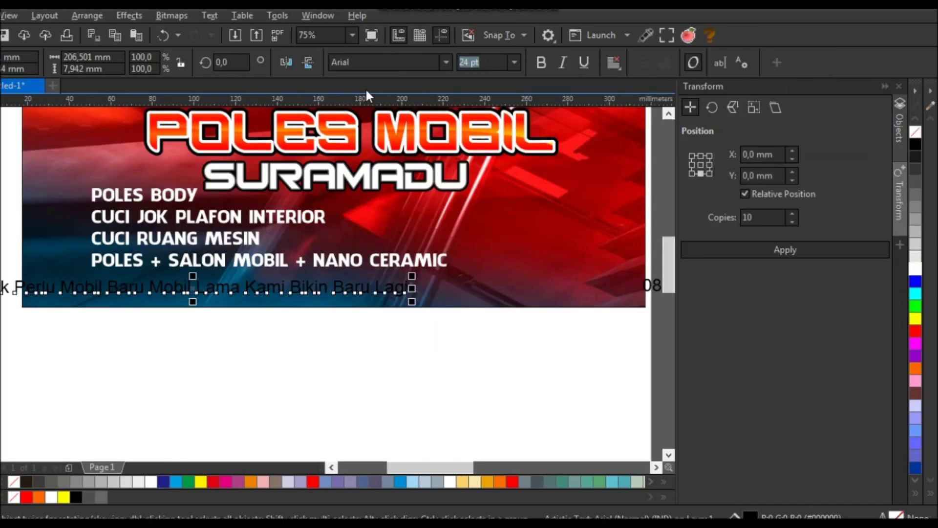
- Set the tagline in the Acetate font and move it onto the banner's bottom
click(371, 64)
text(ace gaffigan)
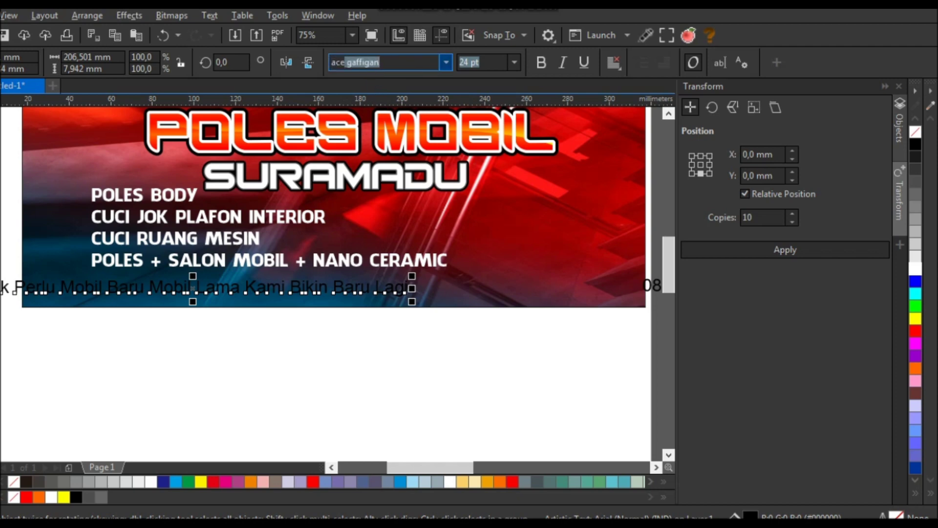
key(Return)
drag(242, 291, 293, 295)
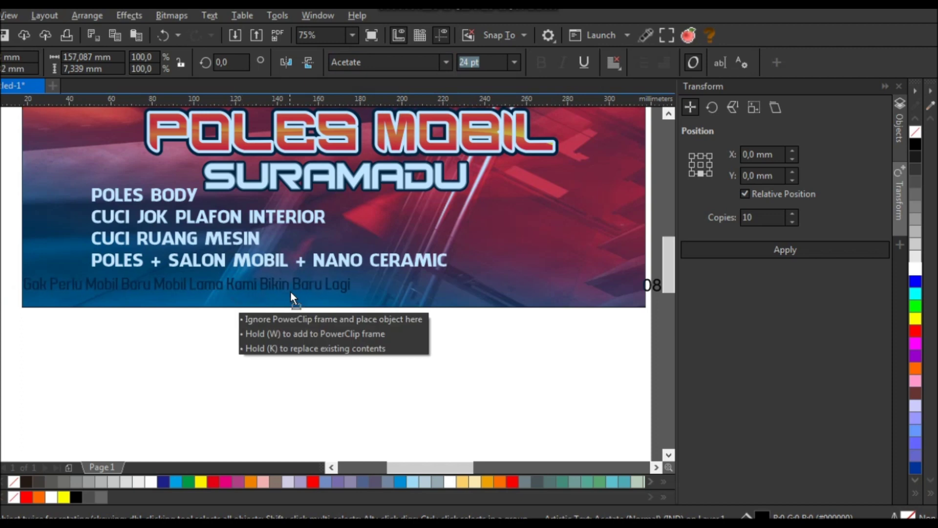
scroll(222, 313, up, 2)
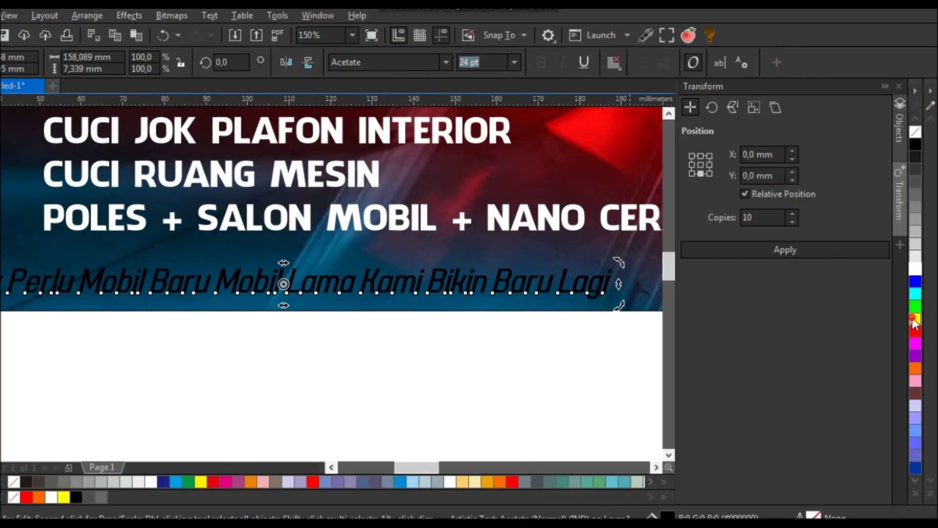
- Fill the tagline yellow, squash it slightly, and outline it and the service list in black
click(915, 320)
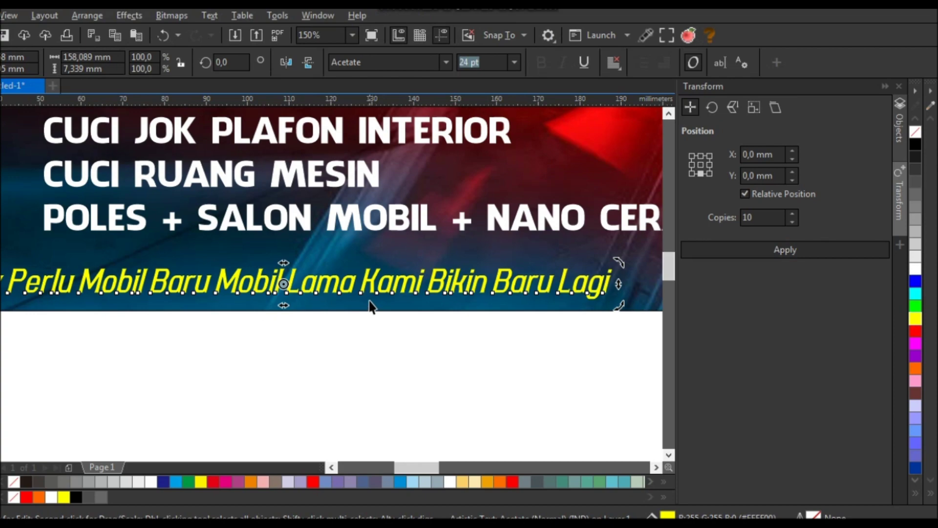
scroll(483, 290, down, 4)
scroll(467, 288, up, 2)
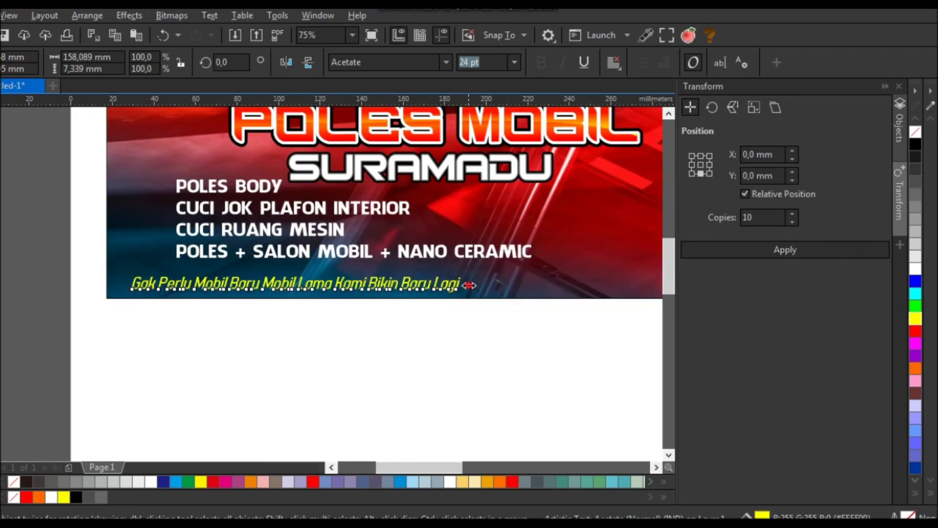
scroll(318, 288, up, 4)
drag(324, 268, 327, 275)
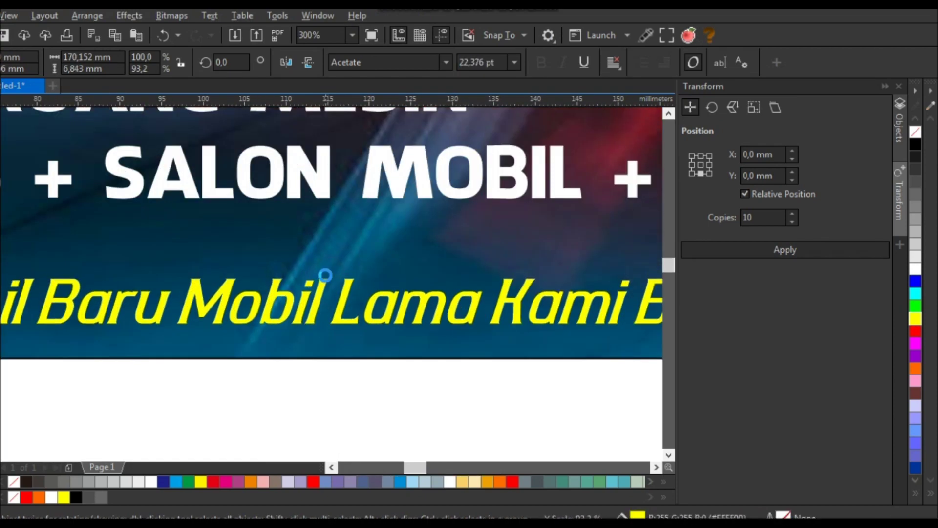
scroll(326, 276, down, 4)
shift+click(393, 288)
right_click(917, 146)
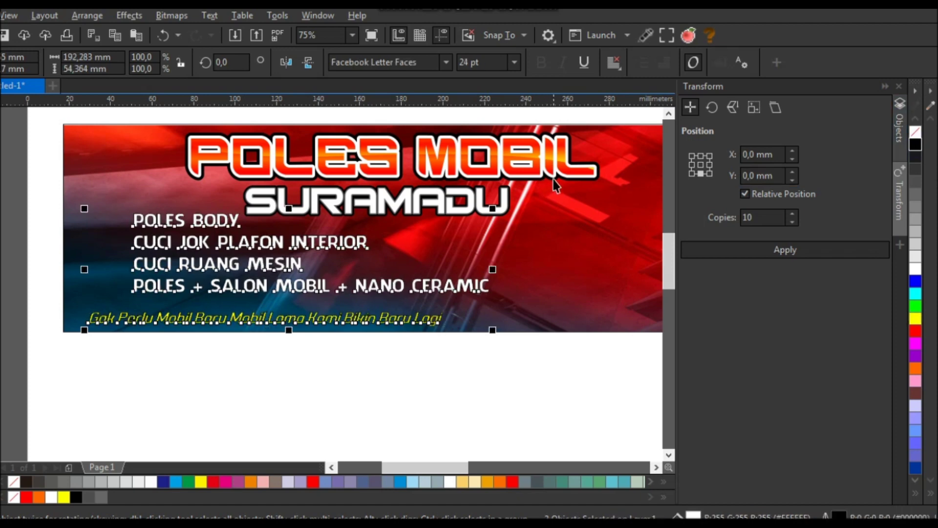
- Give both texts a 4.0 pt outline with round corners, drawn behind the fill
key(F12)
click(345, 213)
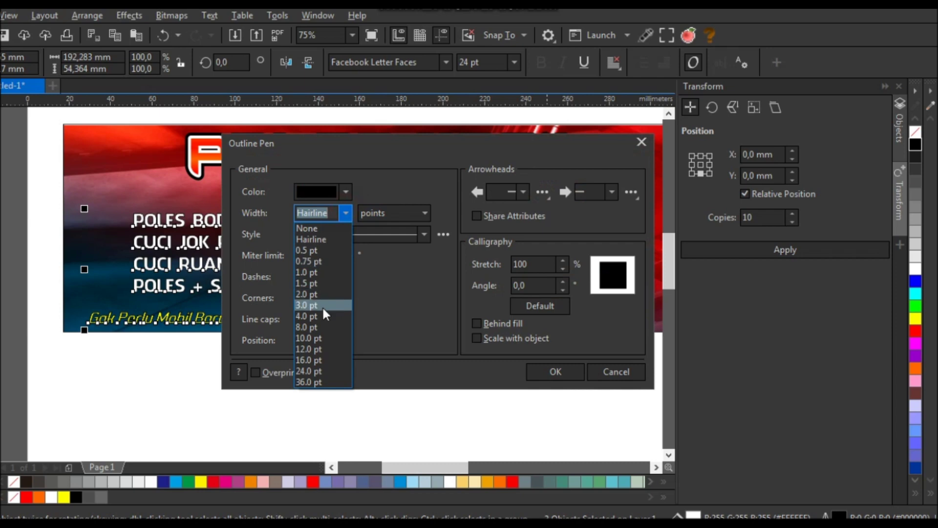
click(321, 306)
click(324, 298)
click(476, 323)
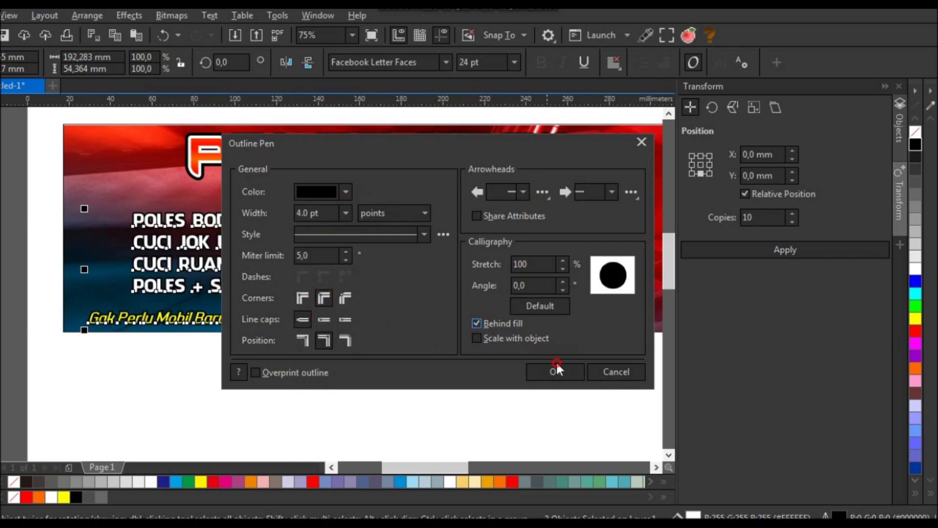
click(556, 370)
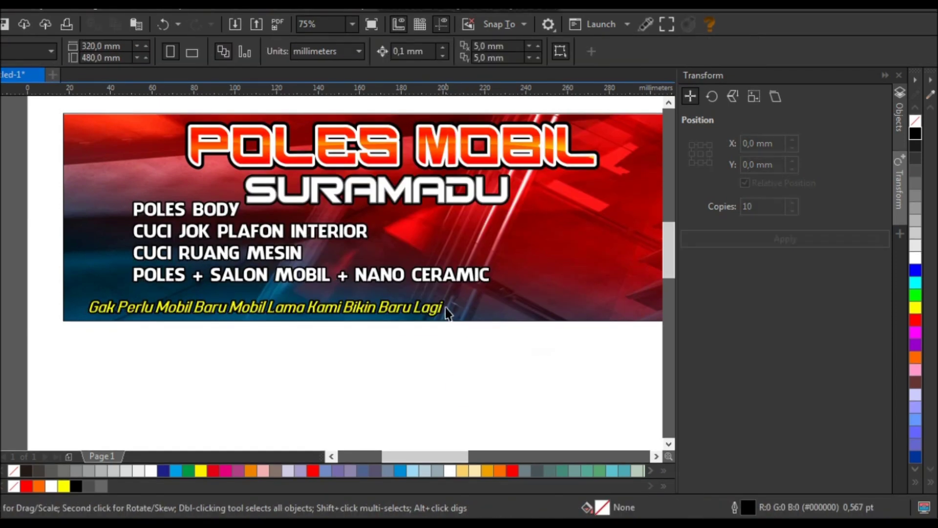
- Append '.!!' to the end of the tagline
click(444, 307)
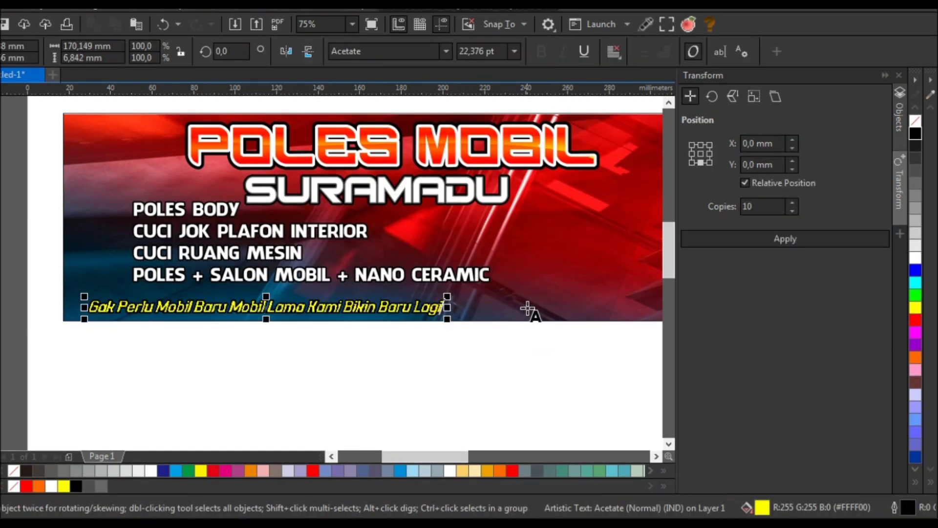
text(.!!)
click(13, 88)
click(81, 242)
scroll(268, 324, down, 1)
scroll(282, 294, up, 1)
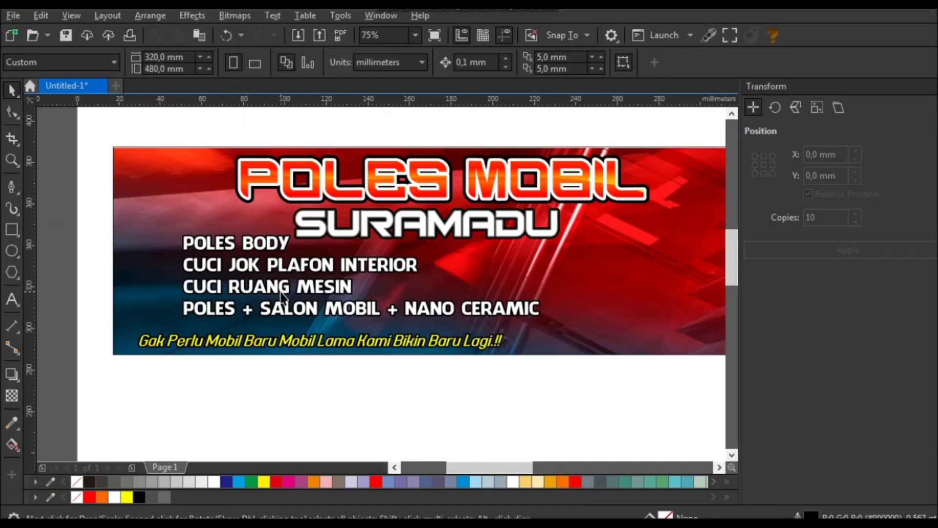
- Shrink the service list slightly and move it right and down
drag(313, 274, 330, 277)
drag(565, 239, 534, 245)
drag(348, 281, 371, 289)
drag(549, 345, 541, 324)
click(541, 384)
click(371, 340)
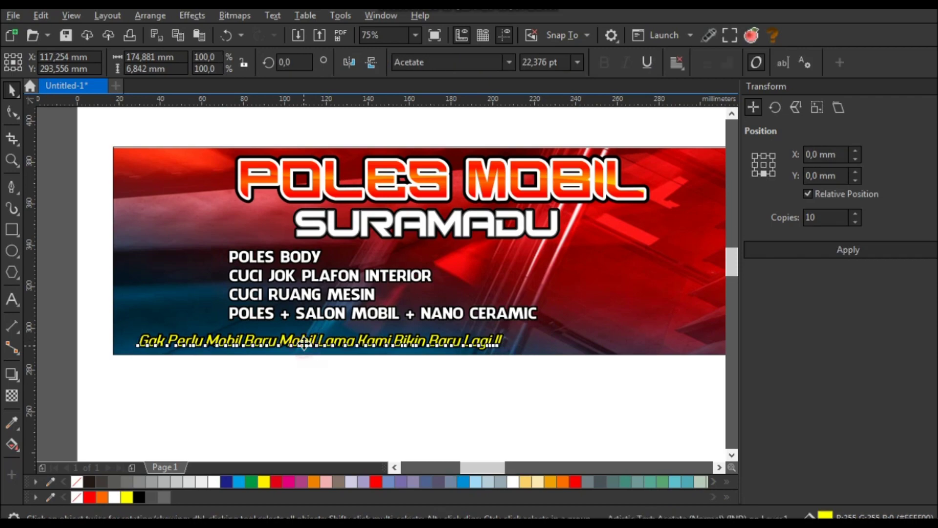
scroll(372, 337, up, 4)
scroll(416, 362, down, 6)
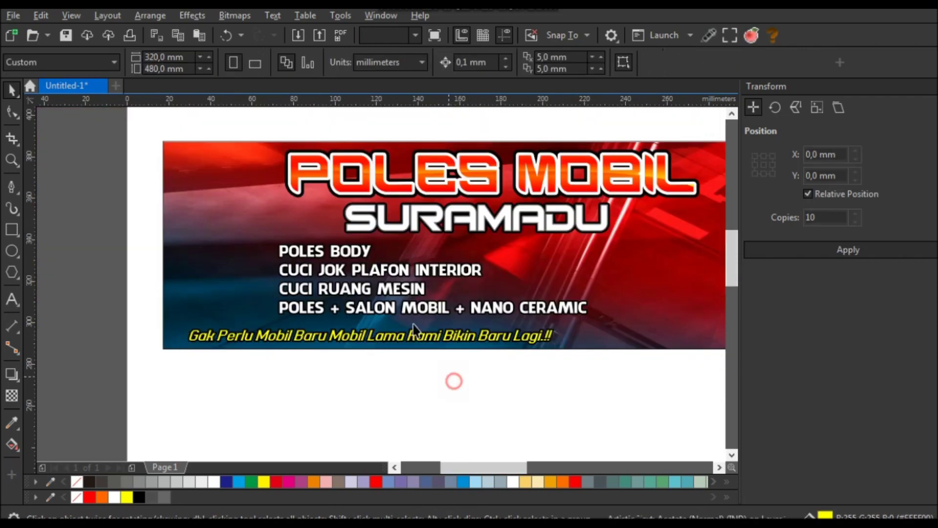
click(507, 204)
- Shift all the title texts slightly to the right
drag(450, 227, 257, 262)
drag(454, 249, 461, 249)
click(549, 358)
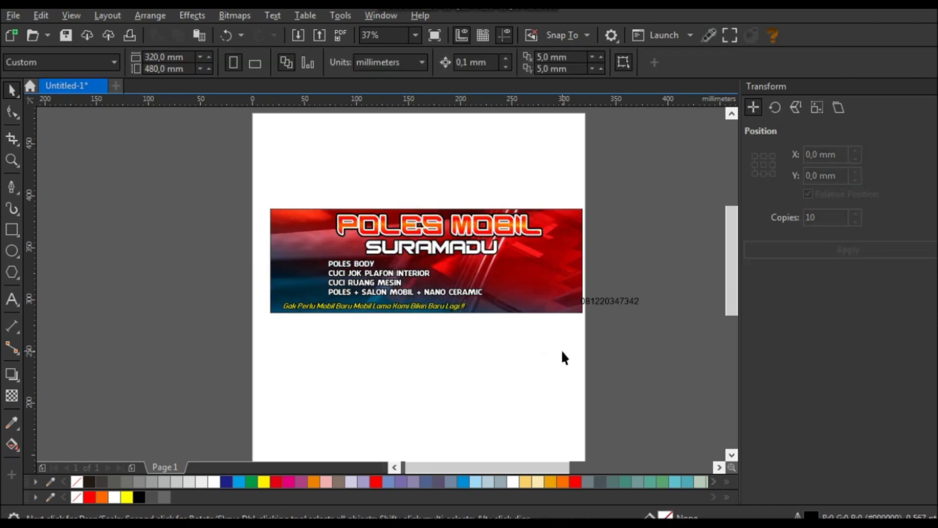
- Shrink SURAMADU to about 58.461 pt and lower it slightly
scroll(480, 257, up, 6)
click(481, 256)
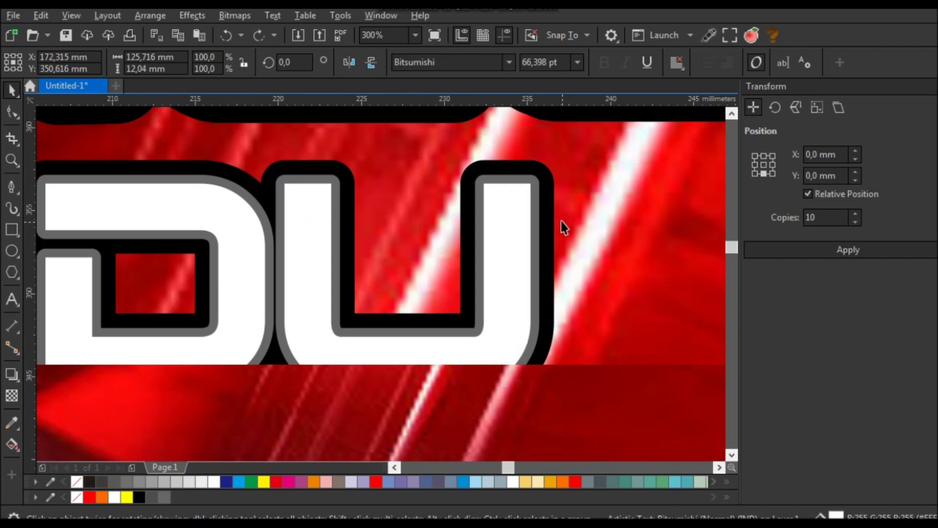
scroll(553, 199, down, 2)
drag(562, 190, 527, 194)
scroll(561, 225, down, 4)
scroll(666, 192, up, 4)
drag(635, 188, 629, 191)
scroll(503, 215, up, 1)
drag(504, 216, 498, 199)
scroll(499, 199, down, 3)
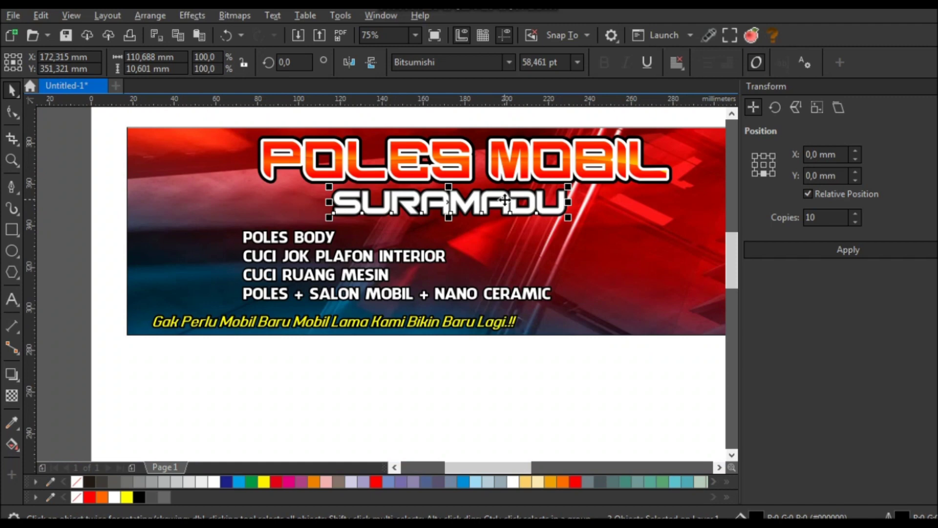
click(535, 375)
click(351, 259)
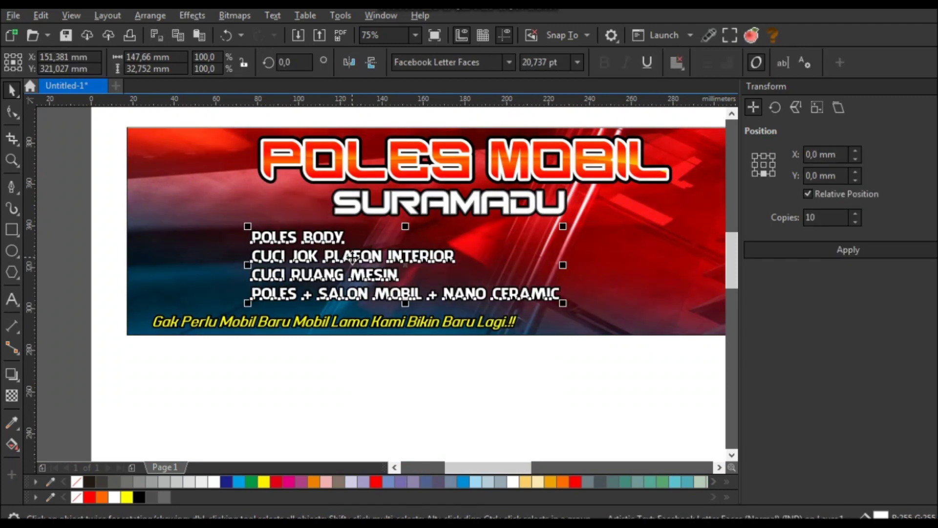
- Draw a rectangle at the banner's top-left and slant it into a parallelogram
click(13, 228)
drag(150, 153, 231, 202)
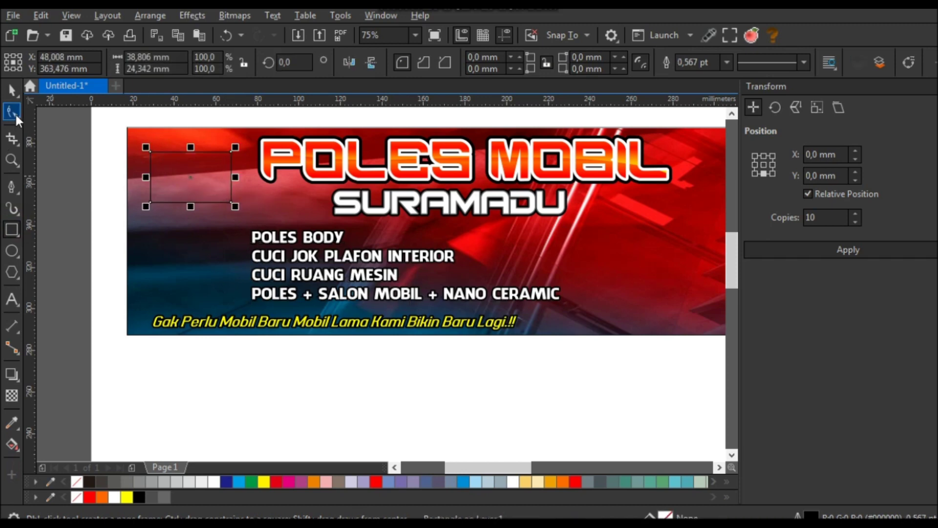
click(13, 87)
click(215, 152)
drag(190, 147, 198, 145)
- Give the frame a red 4,0 pt outline and nudge it up and left
right_click(915, 331)
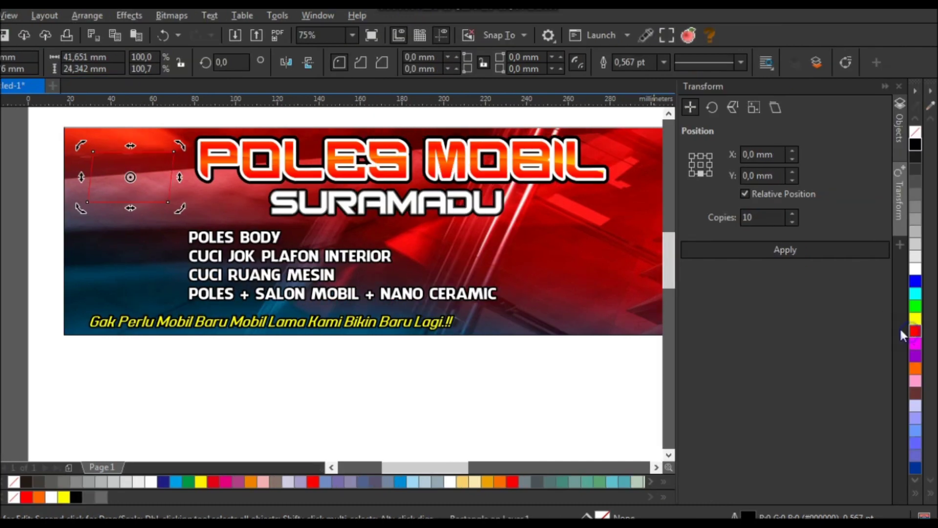
click(664, 62)
click(646, 144)
click(663, 62)
click(640, 168)
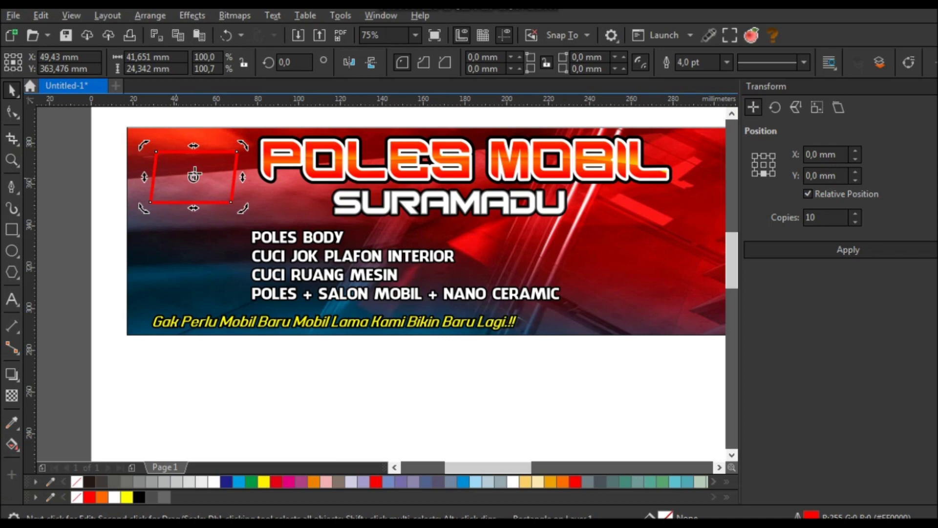
drag(223, 160, 211, 157)
scroll(215, 169, up, 1)
scroll(222, 166, down, 1)
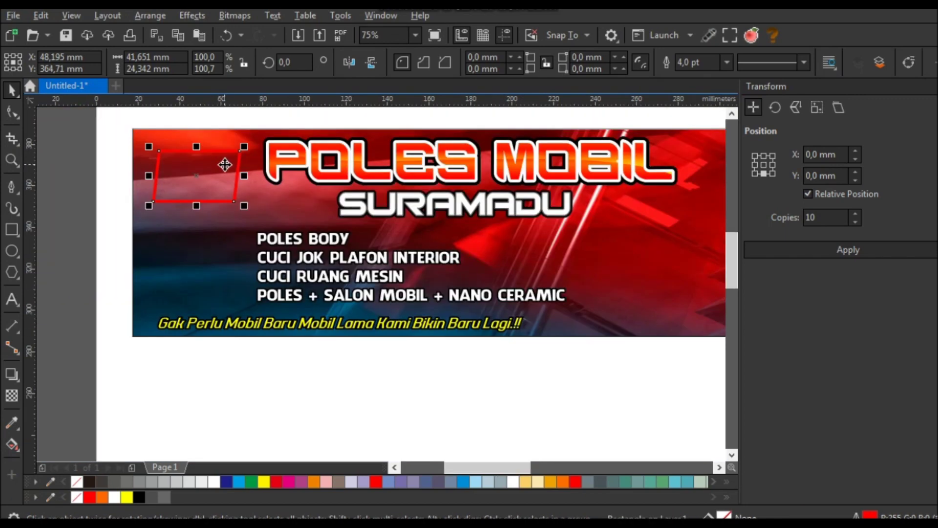
- Copy the red frame down twice to stack three frames
drag(215, 165, 215, 222)
right_click(215, 222)
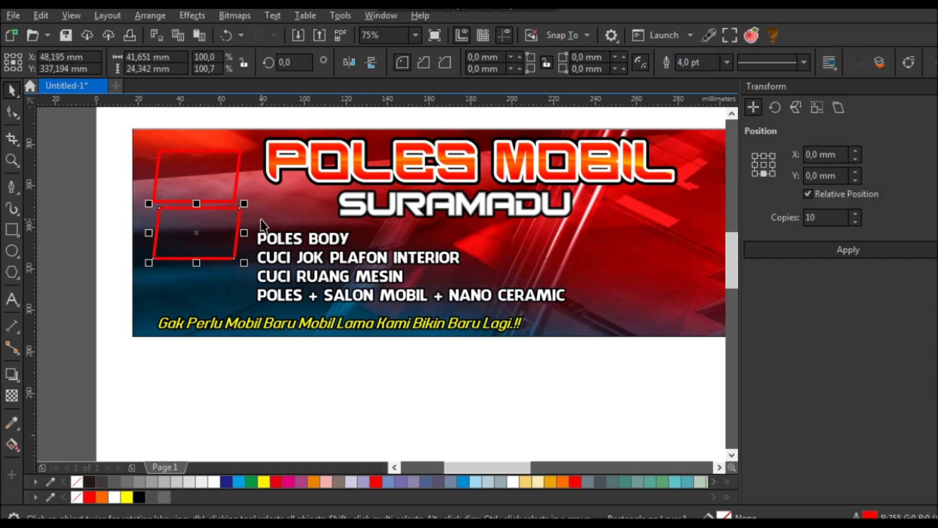
key(ctrl+r)
click(289, 382)
click(288, 325)
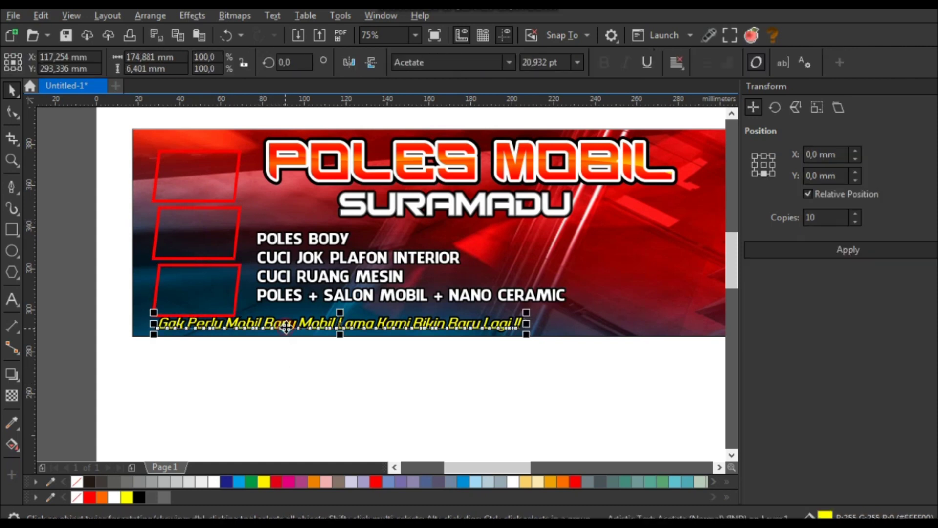
scroll(404, 335, down, 2)
click(437, 375)
scroll(321, 282, up, 2)
- Scale all three red frames down slightly
drag(350, 142, 221, 388)
drag(330, 367, 326, 360)
scroll(391, 369, down, 2)
click(391, 369)
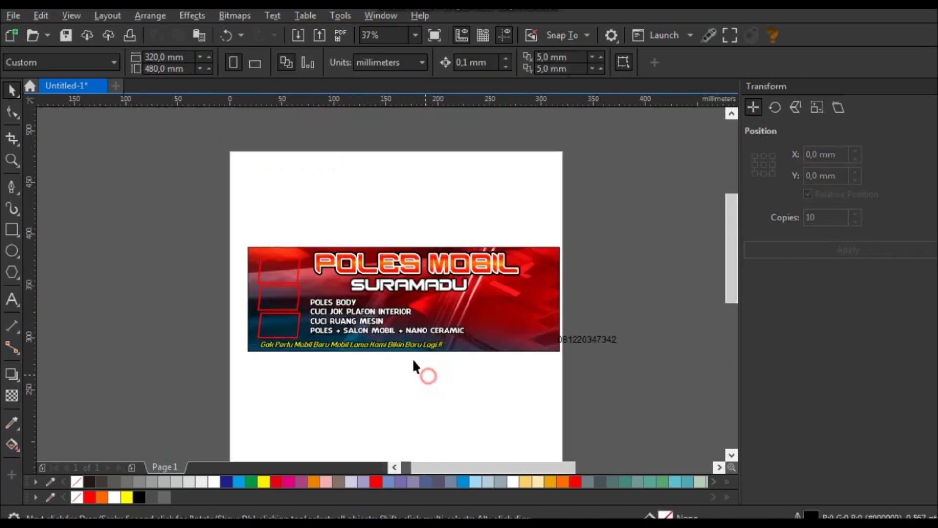
- Apply the new font to the service list text
scroll(413, 366, up, 2)
click(537, 324)
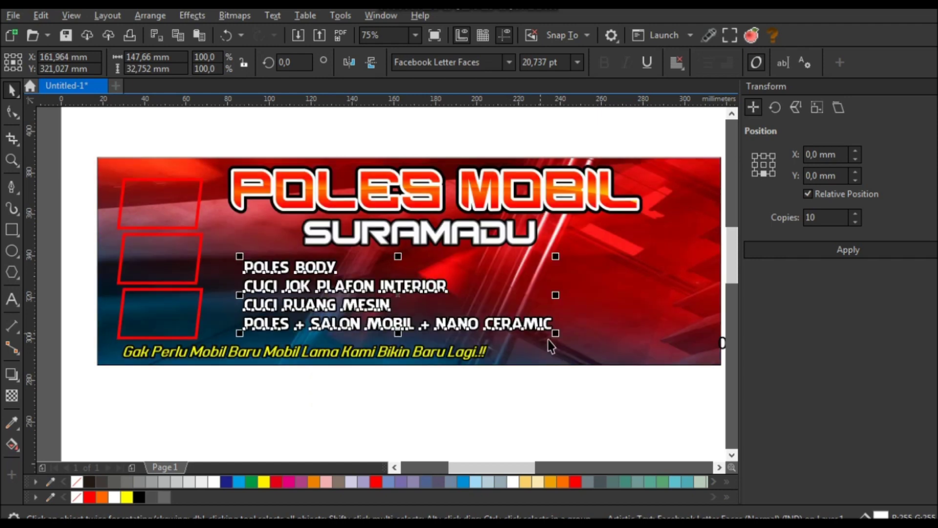
key(ctrl+z)
click(541, 388)
scroll(445, 303, down, 2)
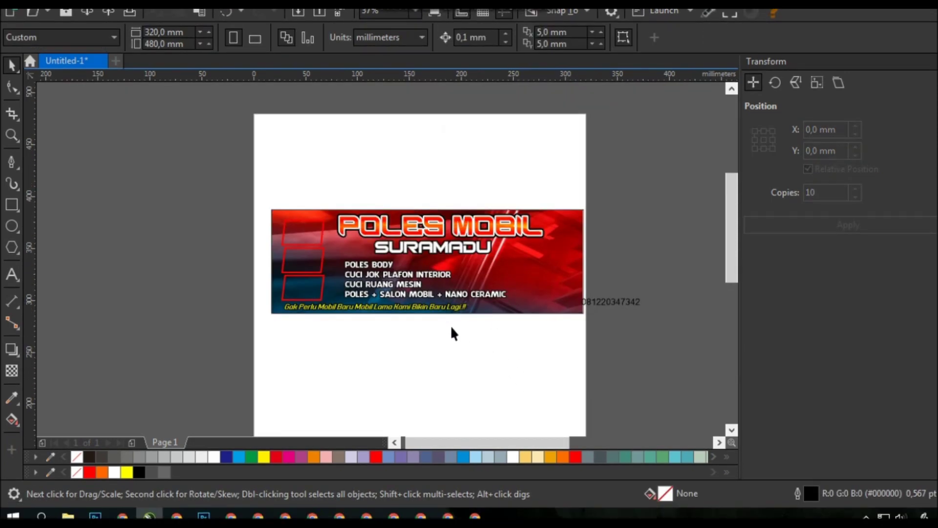
scroll(450, 324, up, 2)
- Slant the service-list lines and align all four on their left edges
click(398, 279)
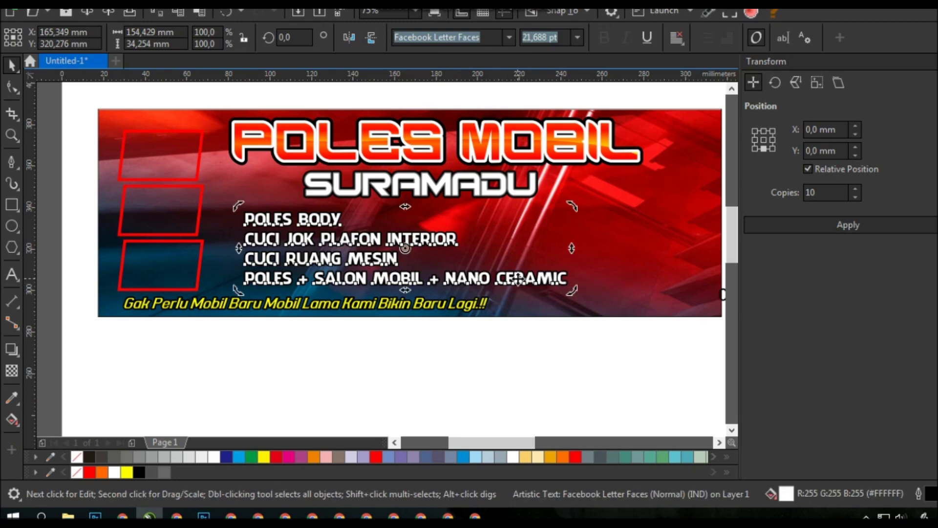
drag(406, 204, 429, 209)
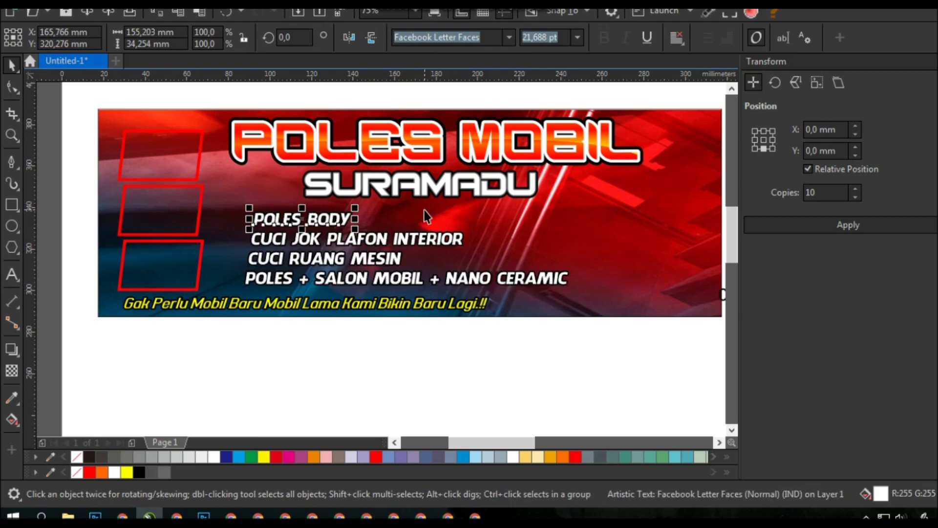
shift+click(455, 239)
shift+click(403, 260)
shift+click(411, 278)
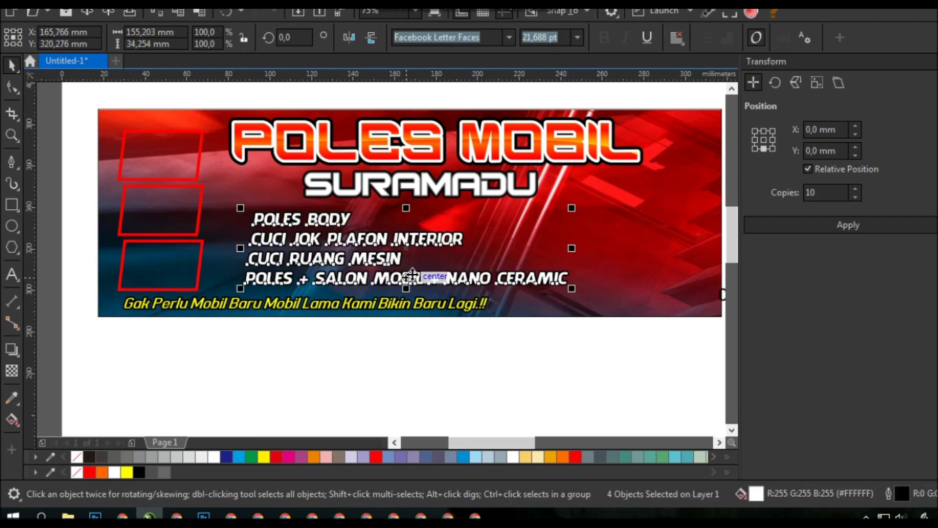
key(l)
click(424, 343)
click(12, 204)
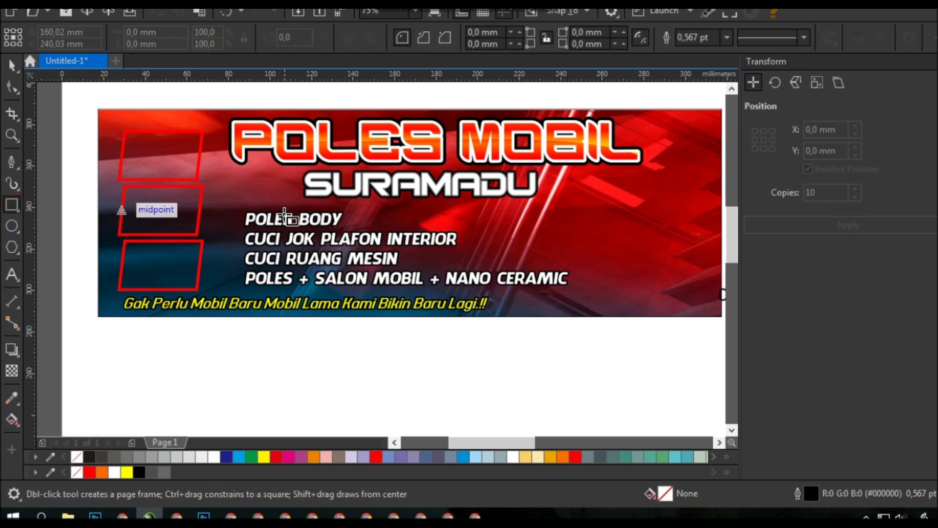
- Draw a small three-sided triangle left of POLES BODY, rotated to point right
key(y)
scroll(289, 209, up, 2)
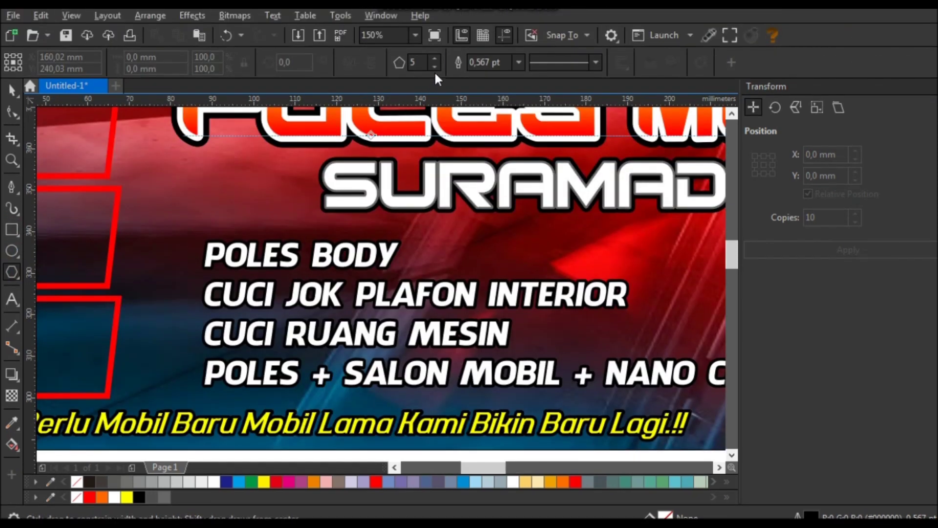
click(435, 42)
click(435, 42)
drag(171, 216, 210, 264)
key(space)
scroll(203, 254, up, 2)
click(204, 244)
drag(209, 231, 236, 277)
scroll(197, 295, up, 2)
scroll(236, 277, down, 4)
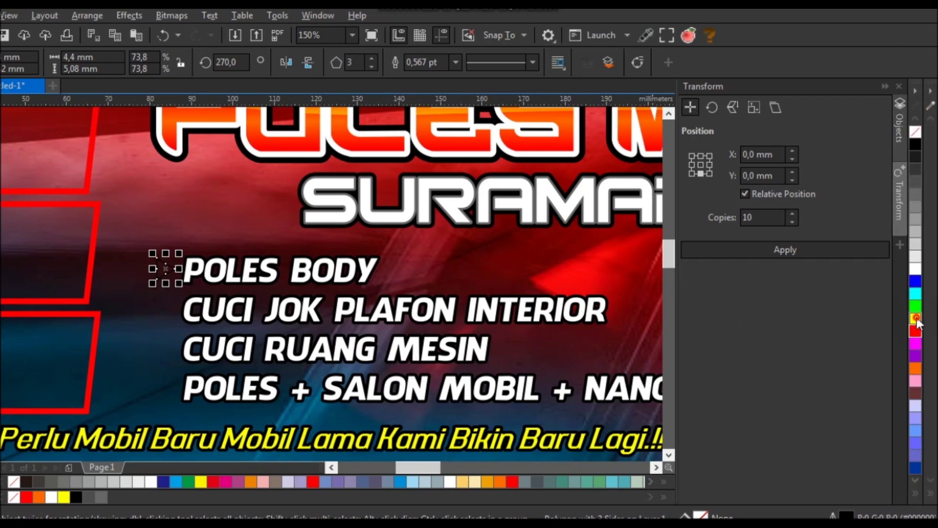
- Fill the triangle yellow with no outline and copy it beside each service line
click(916, 319)
right_click(915, 131)
scroll(152, 294, up, 2)
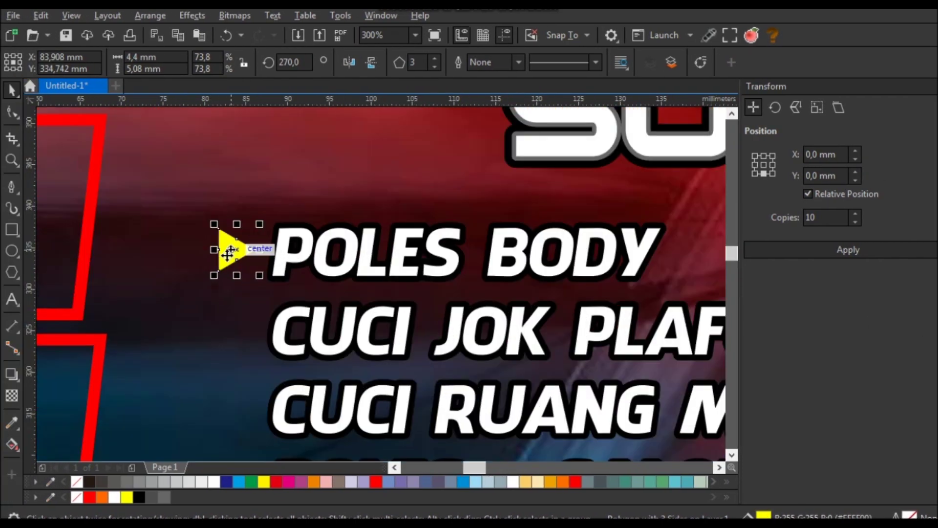
drag(227, 253, 248, 325)
scroll(247, 322, down, 3)
key(ctrl+r)
key(ctrl+r)
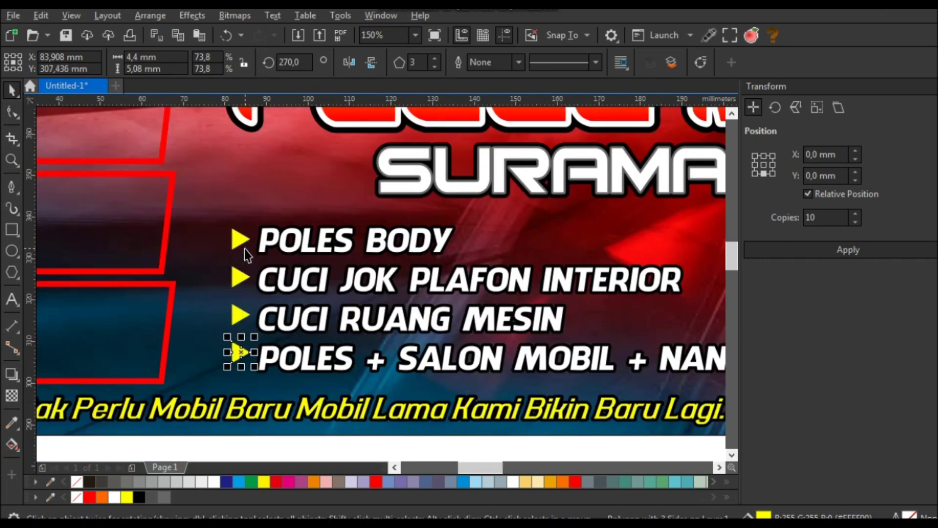
scroll(268, 305, down, 2)
click(283, 382)
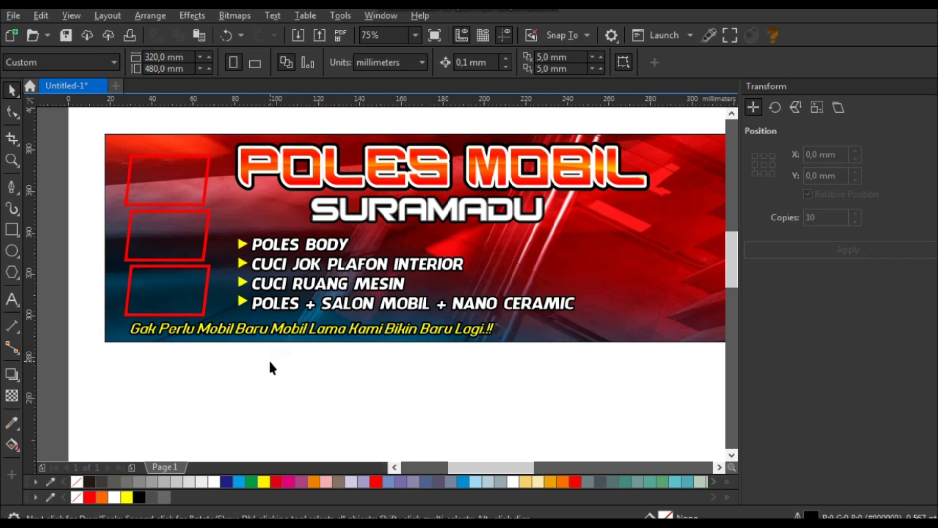
key(F5)
- Enlarge the four yellow triangles slightly and group them
click(10, 93)
drag(221, 230, 268, 401)
scroll(251, 273, up, 4)
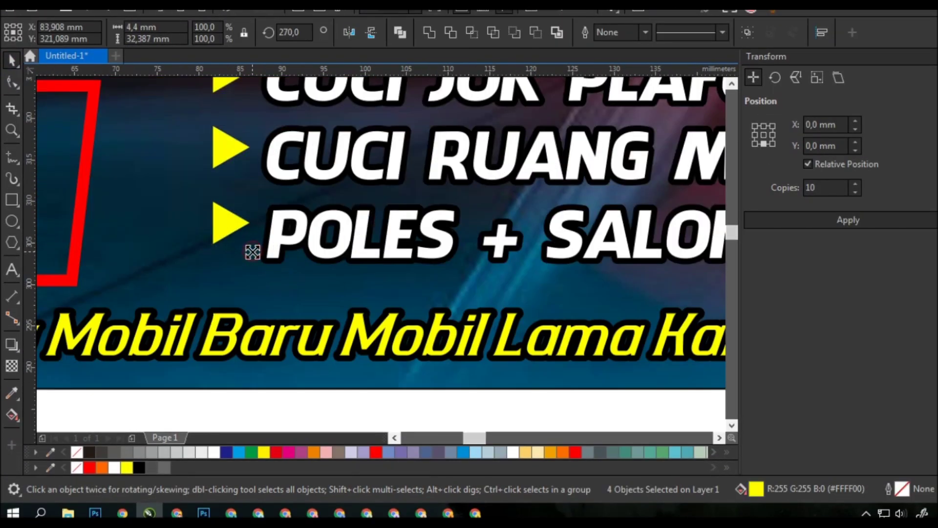
drag(252, 252, 254, 254)
key(ctrl+g)
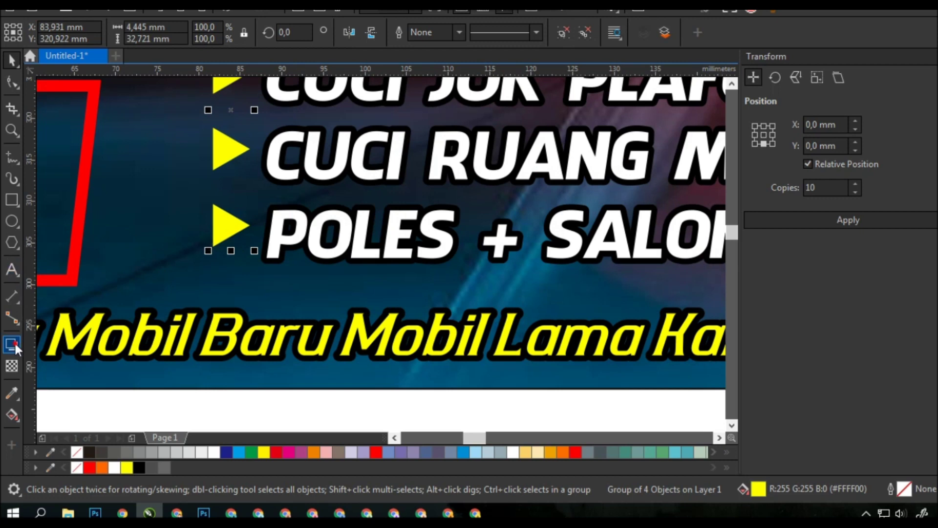
- Add a drop shadow to the triangle group at 64 opacity
click(12, 345)
drag(231, 110, 251, 194)
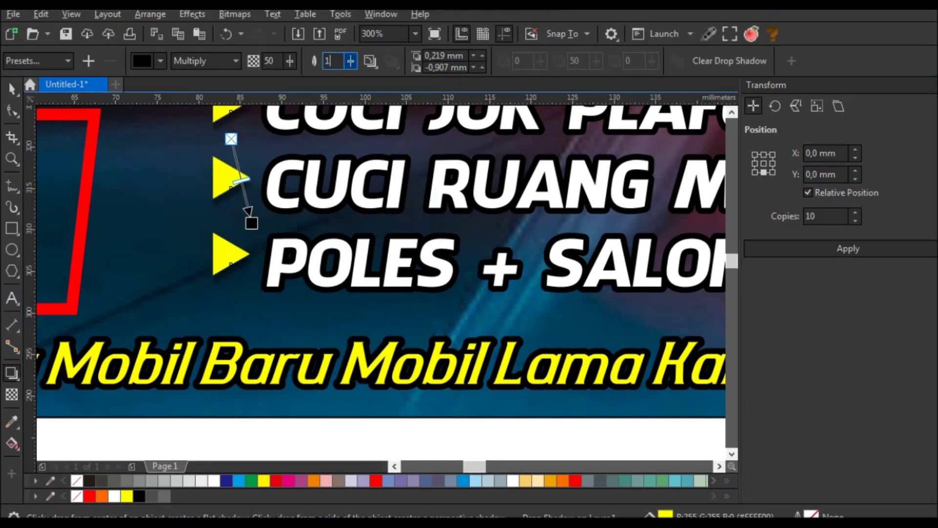
drag(267, 88, 299, 84)
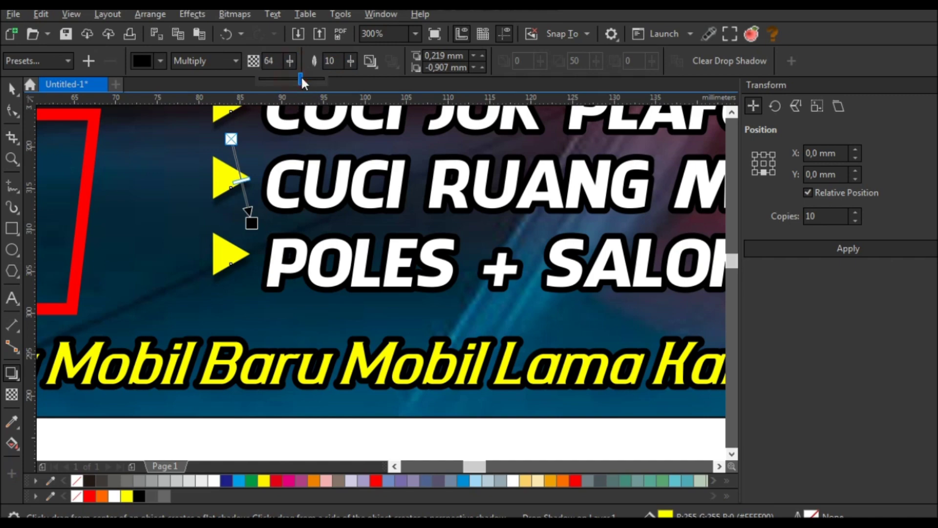
click(11, 87)
scroll(393, 274, down, 4)
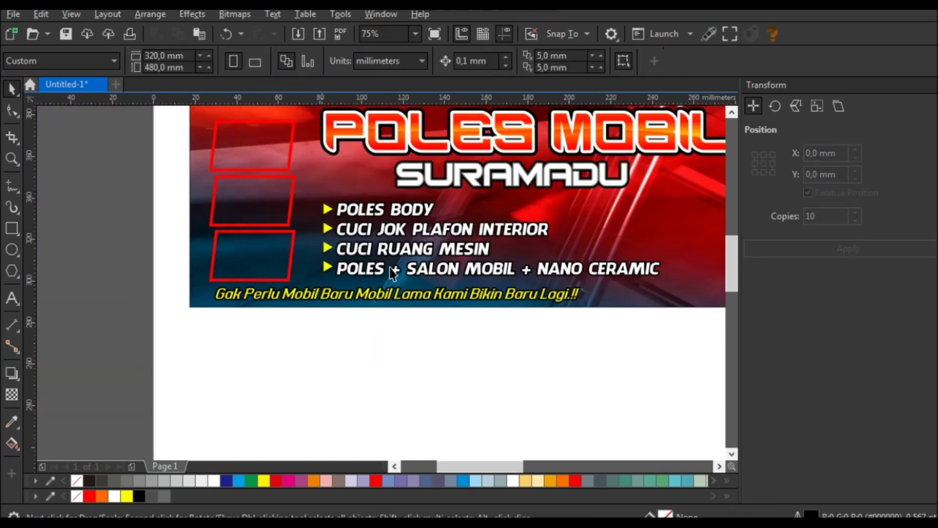
- Draw an empty rectangle frame to the right of POLES BODY
scroll(453, 249, up, 2)
scroll(453, 235, up, 2)
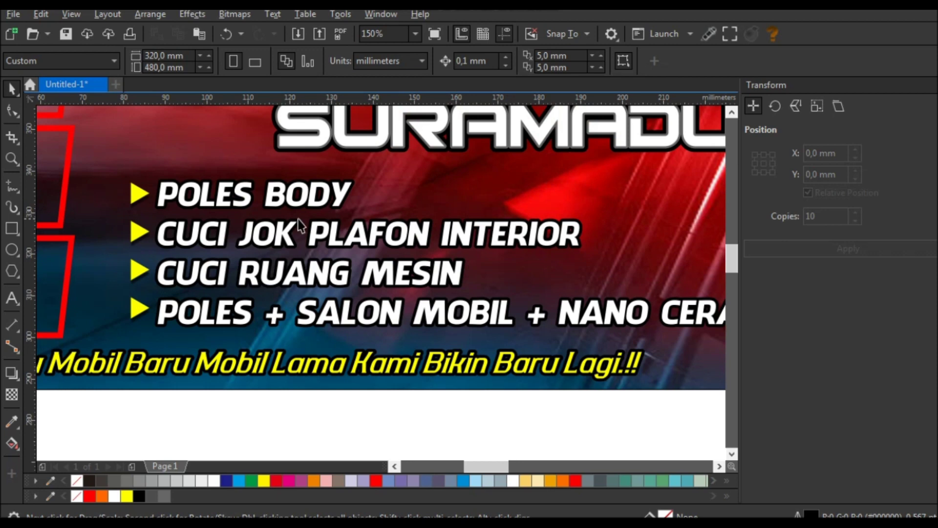
click(12, 233)
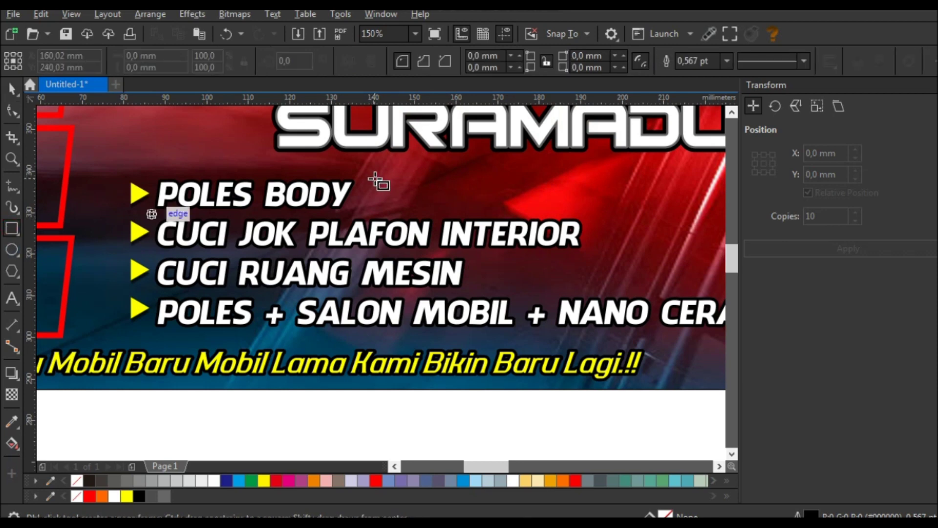
drag(370, 166, 528, 214)
- Move the CUCI JOK PLAFON INTERIOR line into the POLES BODY text block
click(10, 91)
scroll(394, 273, down, 2)
click(372, 261)
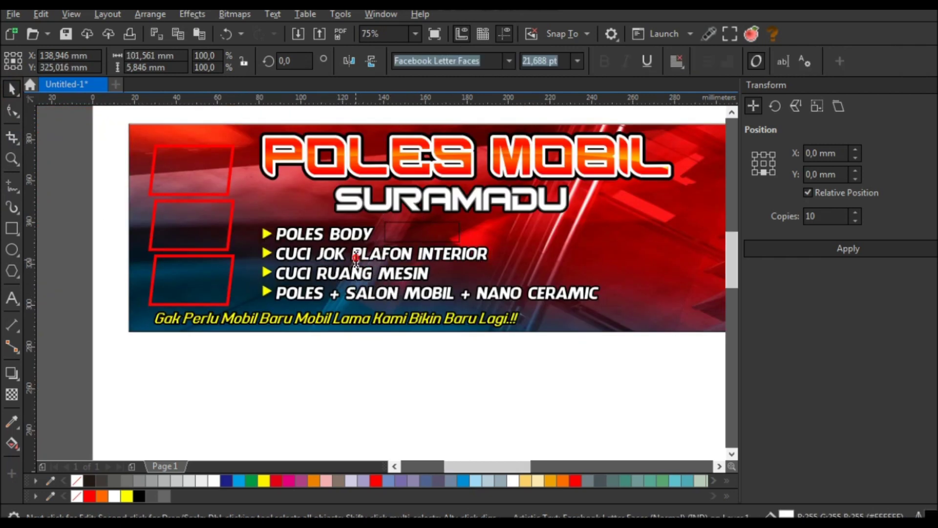
double_click(363, 255)
key(BackSpace)
click(384, 236)
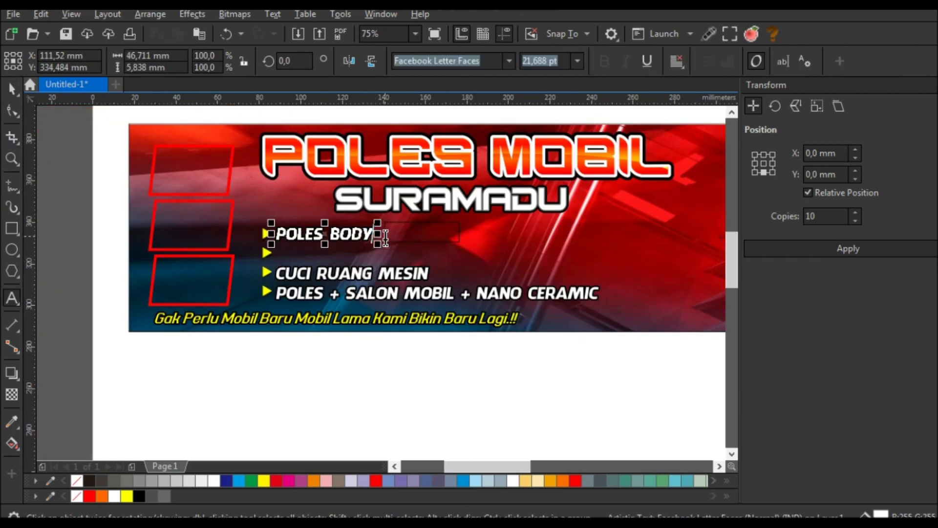
key(ctrl+z)
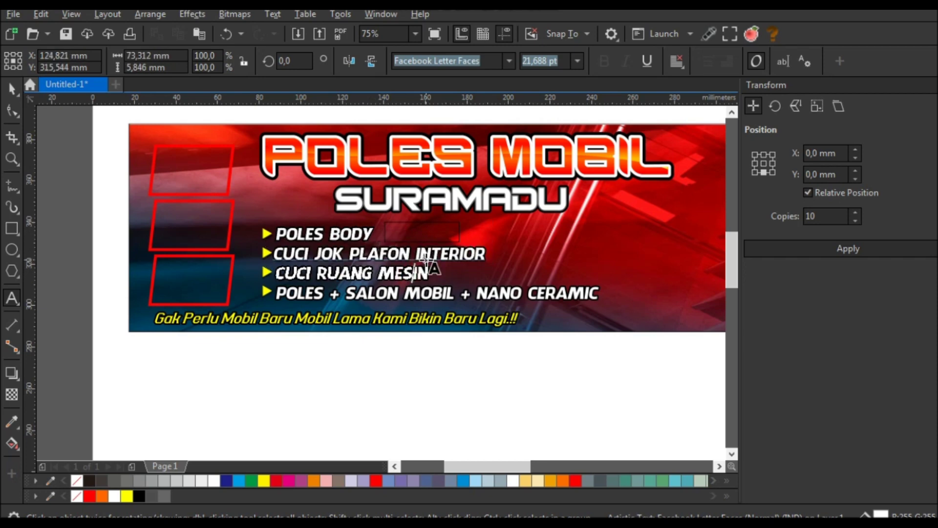
- Append CUCI RUANG MESIN and the last service line as the block's third and fourth lines
key(BackSpace)
click(481, 254)
key(ctrl+z)
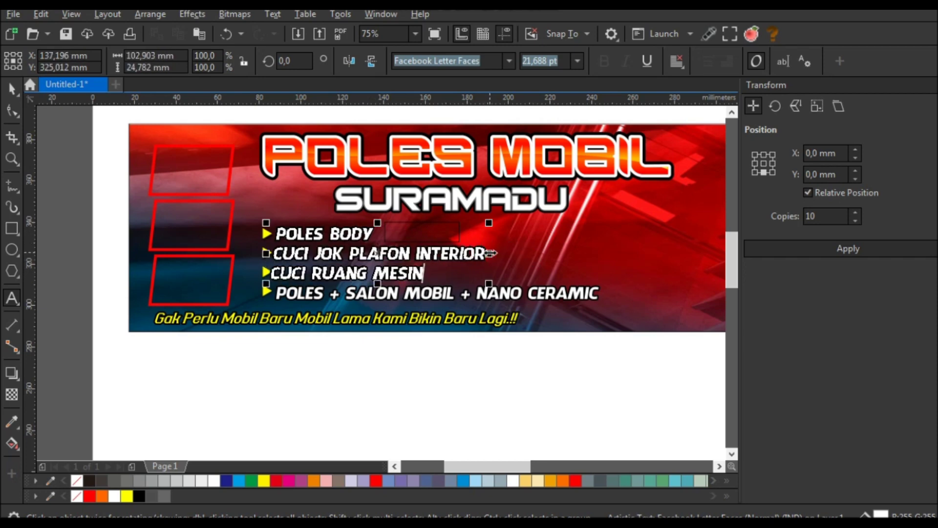
click(450, 295)
key(ctrl+a)
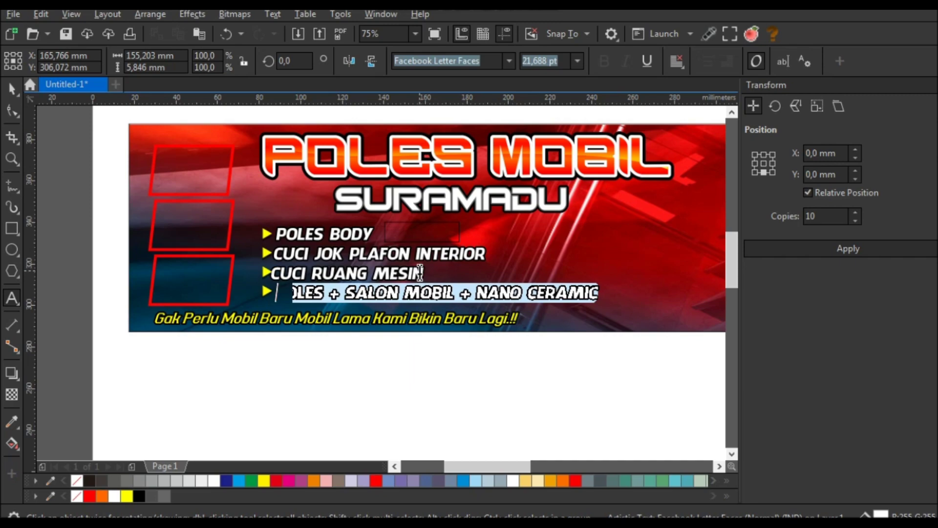
key(ctrl+x)
click(386, 291)
key(ctrl+v)
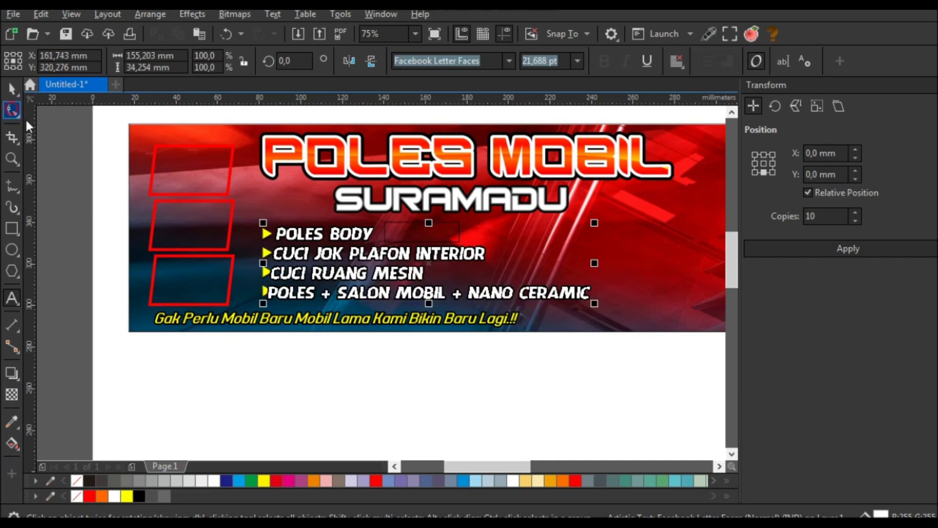
scroll(27, 126, up, 2)
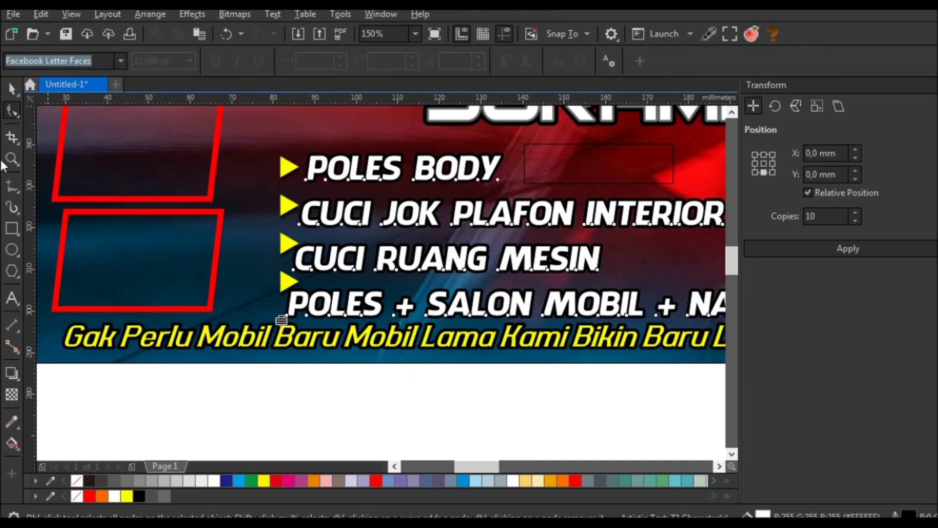
- Skew the empty rectangle frame so it leans to the right
scroll(138, 197, down, 2)
key(space)
scroll(409, 210, up, 4)
click(335, 195)
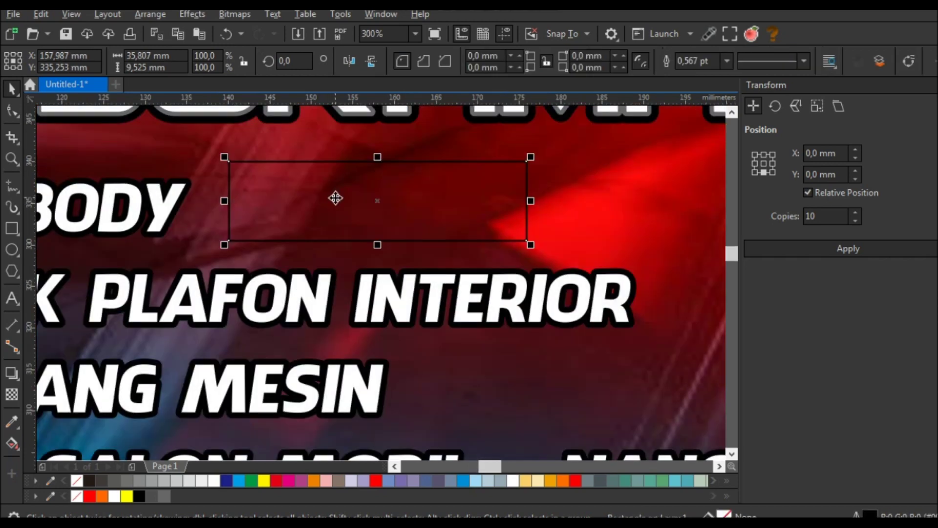
click(337, 196)
drag(379, 162, 430, 159)
scroll(430, 171, down, 4)
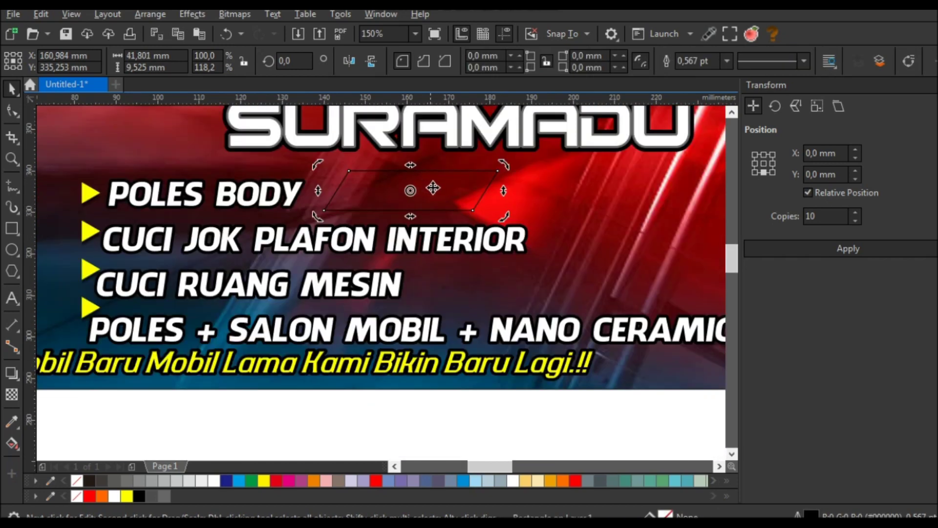
scroll(450, 209, up, 2)
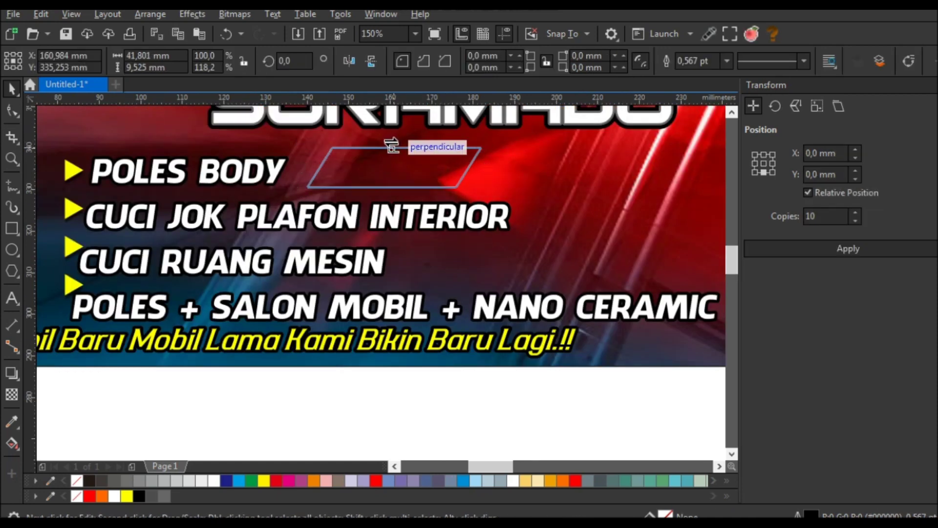
- Convert the frame to curves, stretch its right nodes right and shift its left nodes left
key(ctrl+q)
click(18, 112)
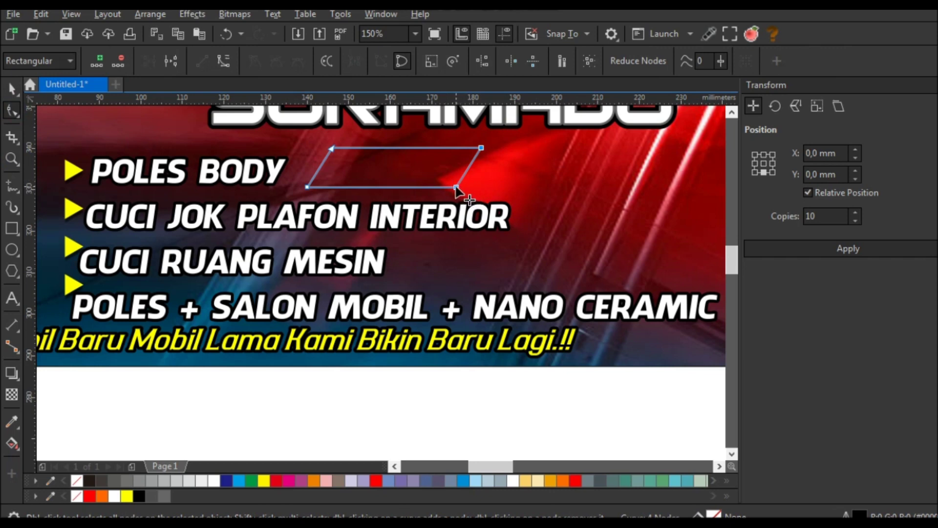
drag(456, 187, 478, 188)
drag(331, 147, 324, 149)
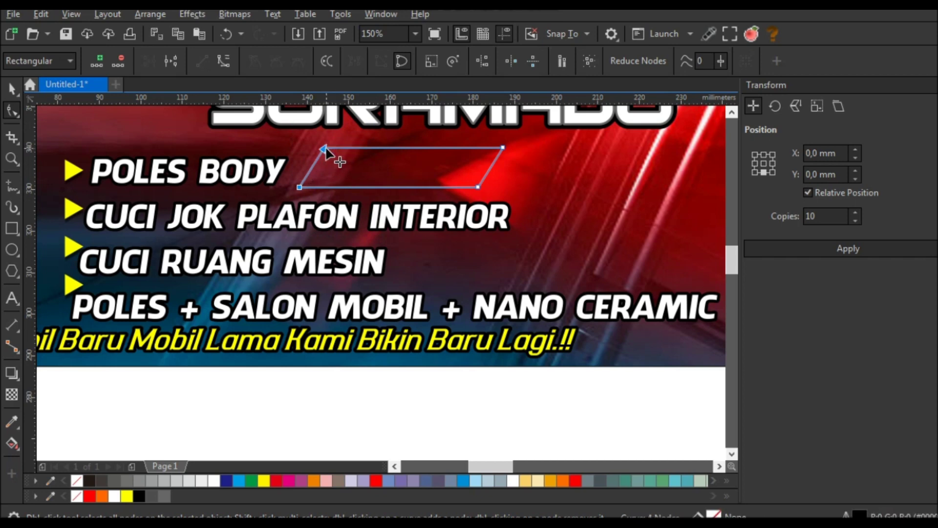
click(12, 89)
click(173, 173)
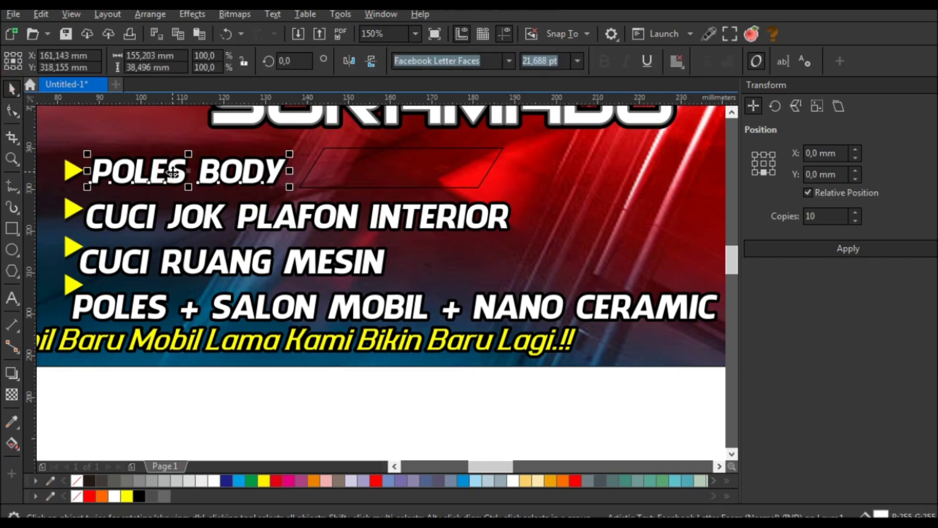
- Left-align the four service lines with POLES BODY
shift+click(229, 264)
shift+click(256, 310)
shift+click(204, 217)
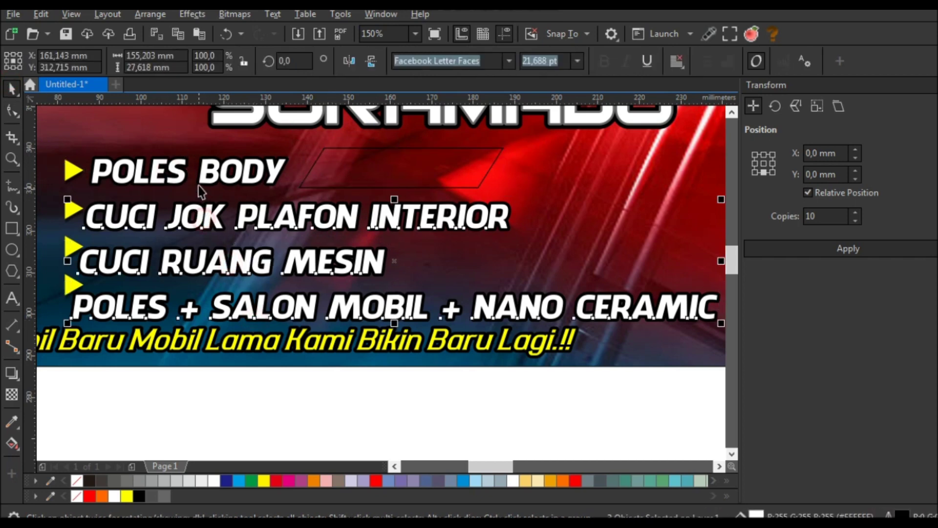
key(l)
- Copy POLES BODY into the frame as a smaller 'Mulai' label and fill the frame orange
click(325, 386)
click(252, 168)
drag(251, 168, 459, 174)
right_click(459, 173)
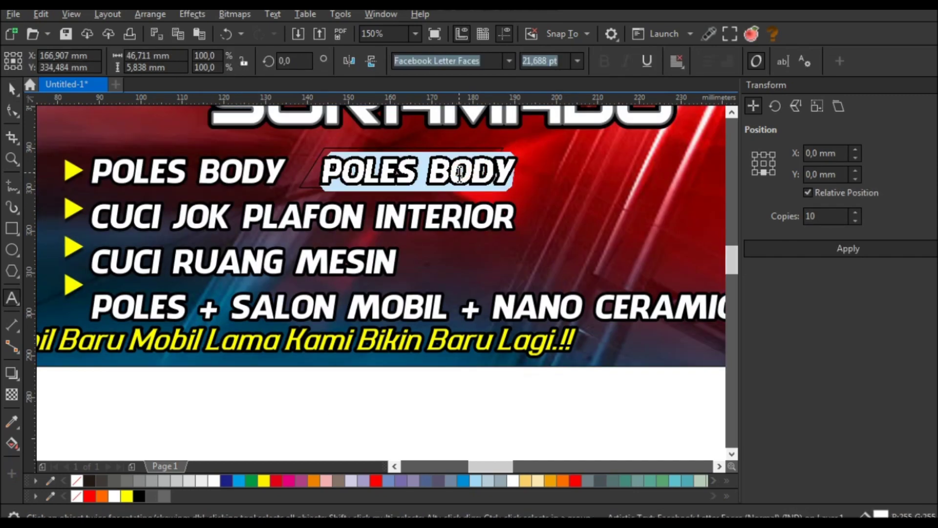
text(Mulai)
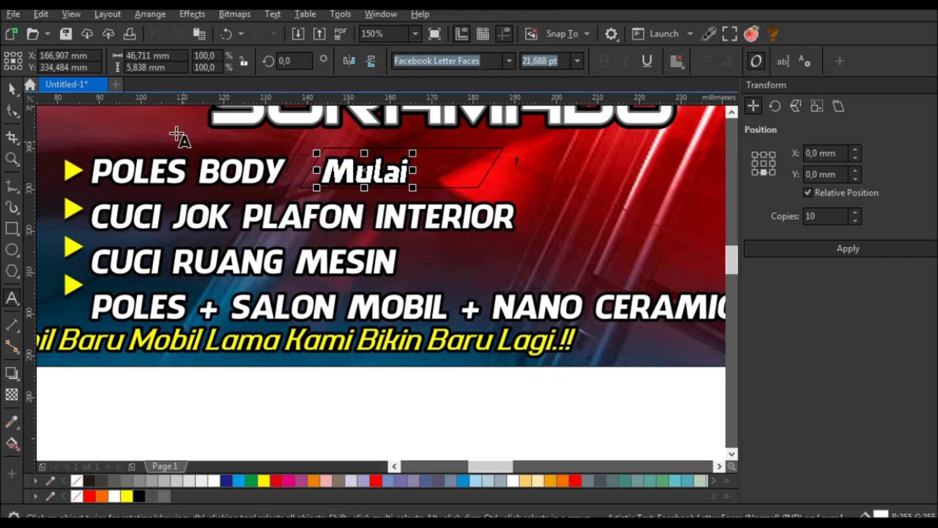
click(11, 89)
drag(413, 187, 388, 181)
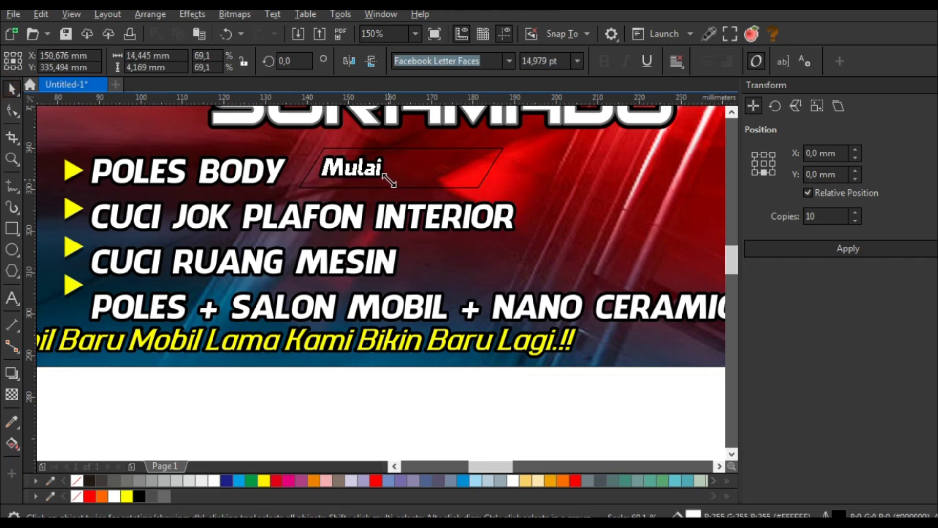
click(422, 173)
click(916, 367)
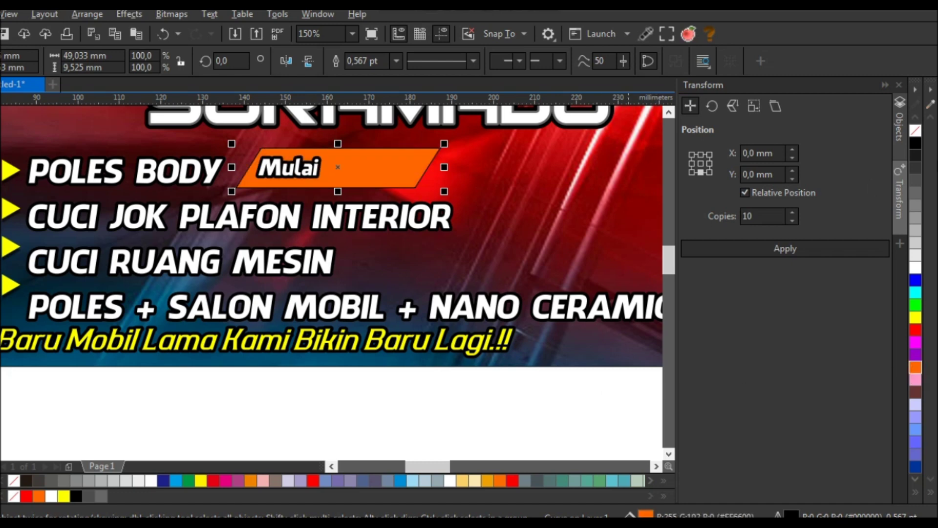
- Remove the orange shape's outline and centre Mulai vertically on it
right_click(916, 130)
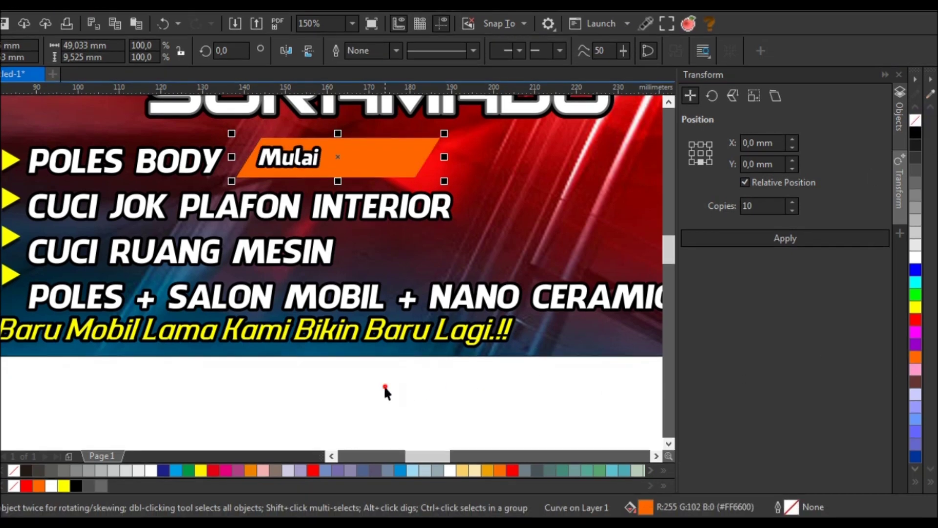
click(309, 164)
scroll(309, 165, up, 2)
click(368, 157)
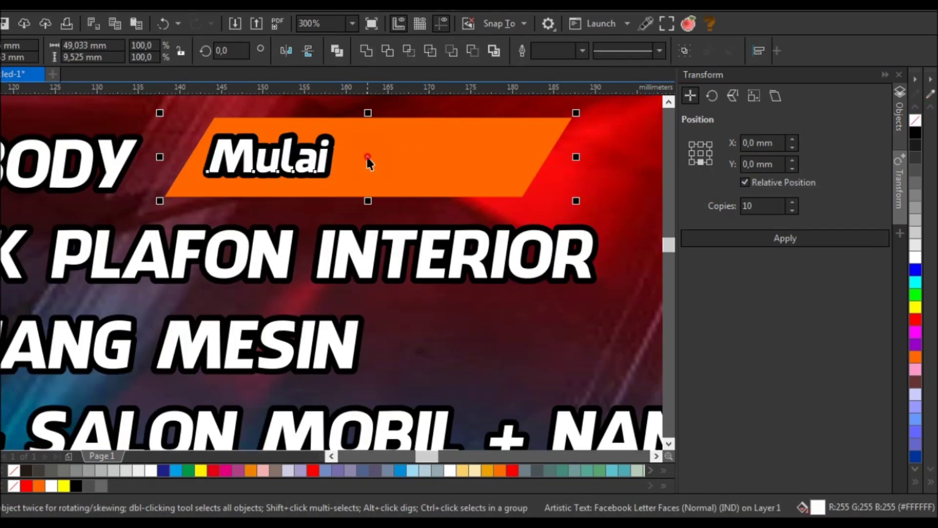
shift+click(313, 164)
key(e)
- Give the Mulai label a thicker outline in the Outline Pen dialog
click(312, 165)
key(F12)
click(348, 201)
click(311, 275)
click(553, 361)
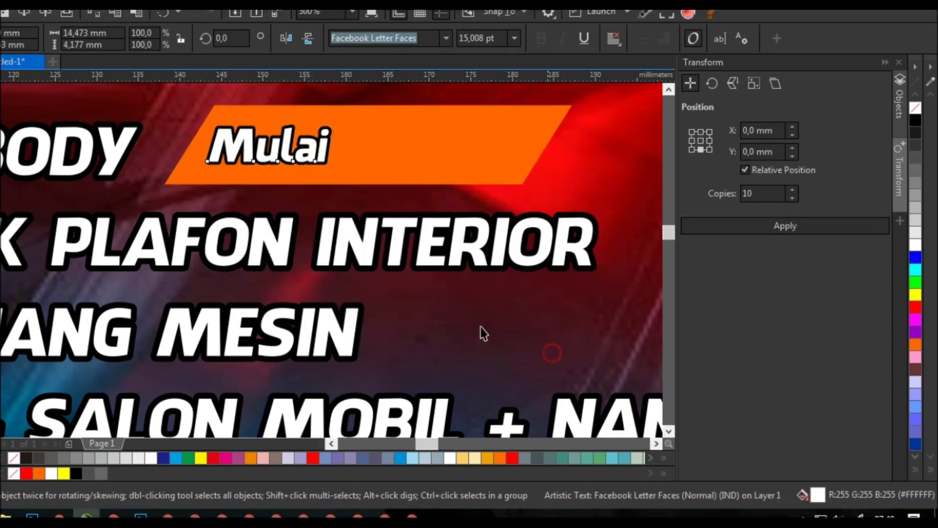
scroll(153, 222, down, 2)
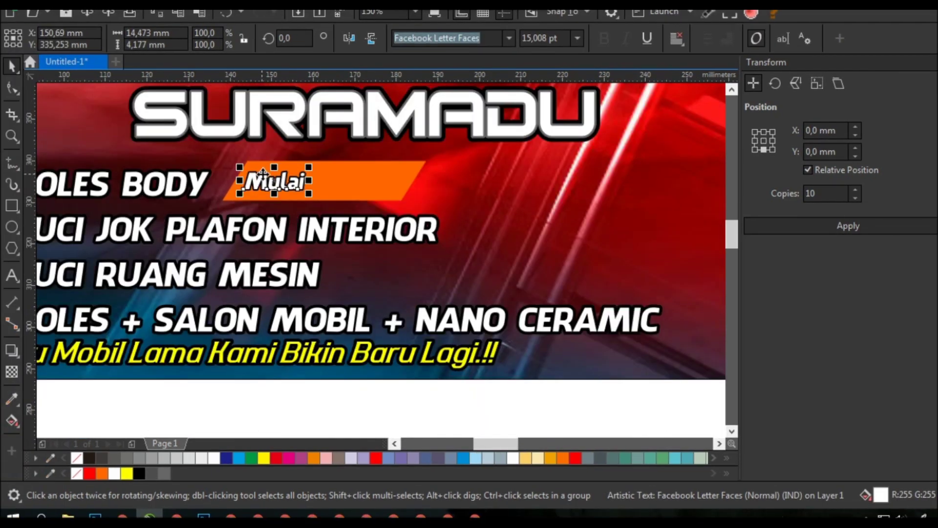
- Copy Mulai to its right, retype it as '250' and enlarge it
drag(208, 184, 237, 180)
drag(351, 180, 336, 181)
double_click(342, 181)
text(250)
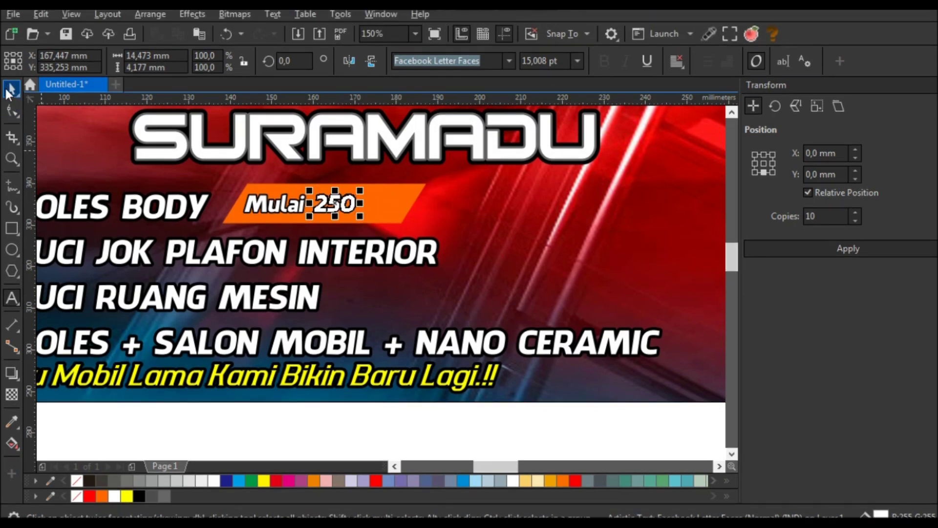
key(ctrl+space)
scroll(296, 154, up, 2)
drag(418, 251, 432, 268)
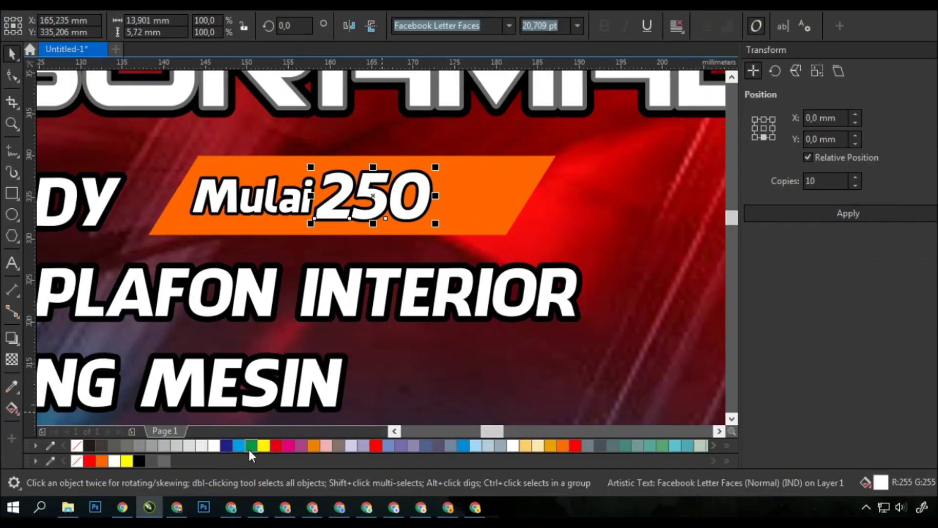
- Give 250 a blue-to-light-blue gradient fill and enlarge it further, moving Mulai left
click(239, 481)
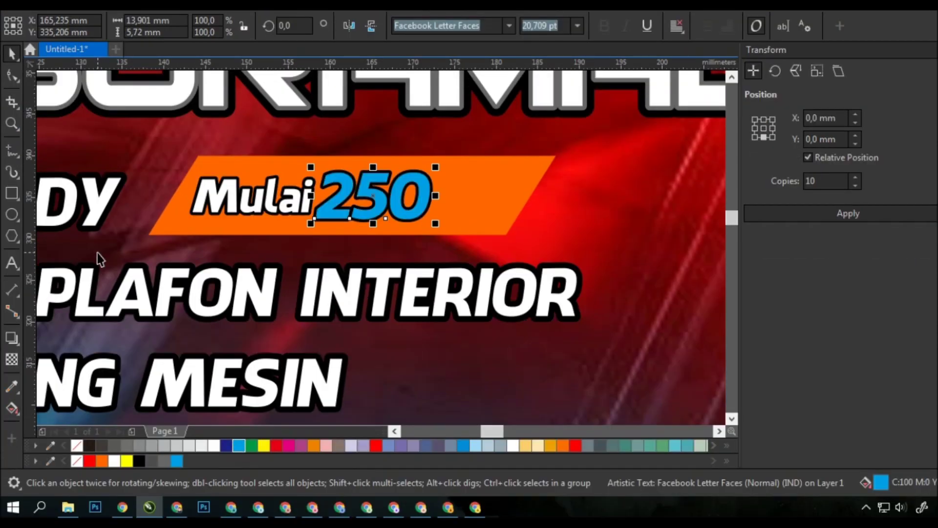
click(12, 407)
drag(364, 183, 374, 246)
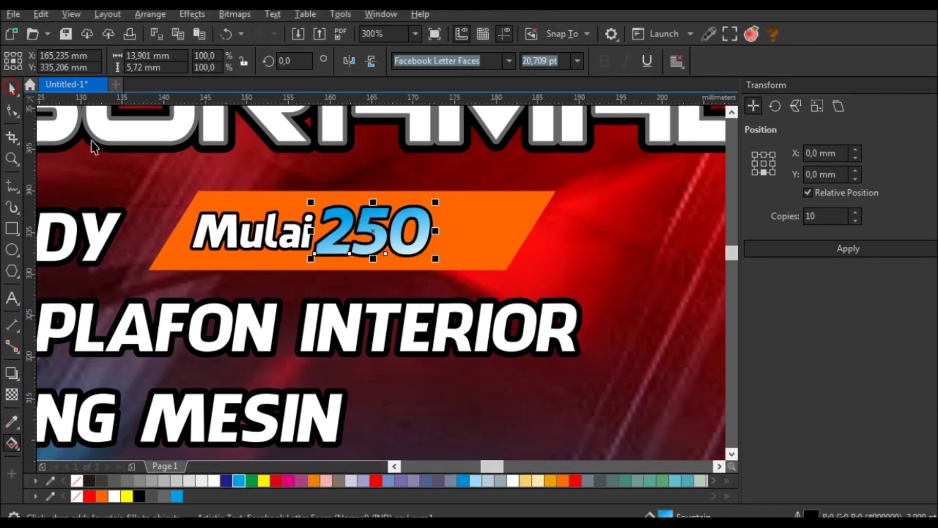
key(space)
drag(244, 230, 227, 230)
click(371, 229)
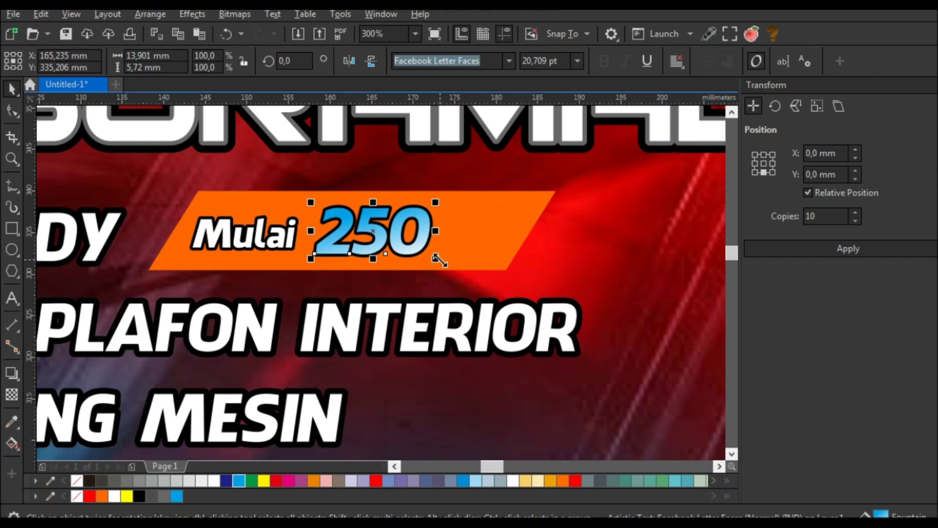
drag(439, 261, 459, 268)
drag(307, 204, 302, 198)
- Add a half-size copy of 250 to its right, retyped as 'rb'
shift+click(540, 216)
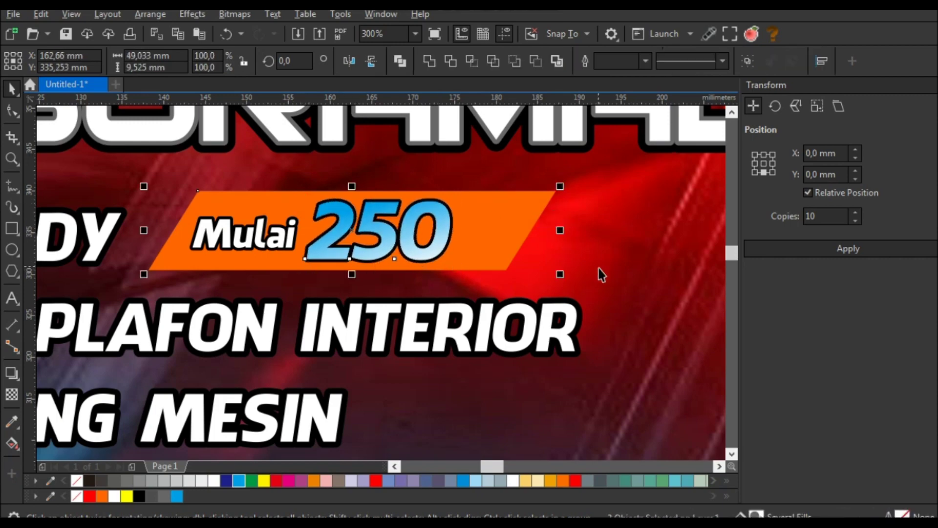
click(377, 230)
drag(376, 229, 541, 248)
drag(618, 195, 551, 227)
key(F8)
double_click(544, 245)
text(rb)
click(12, 87)
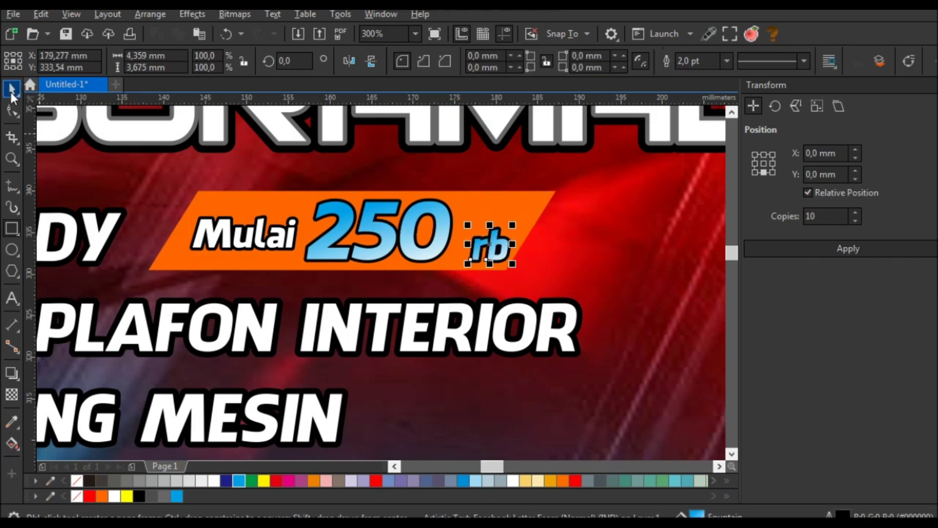
drag(502, 247, 487, 240)
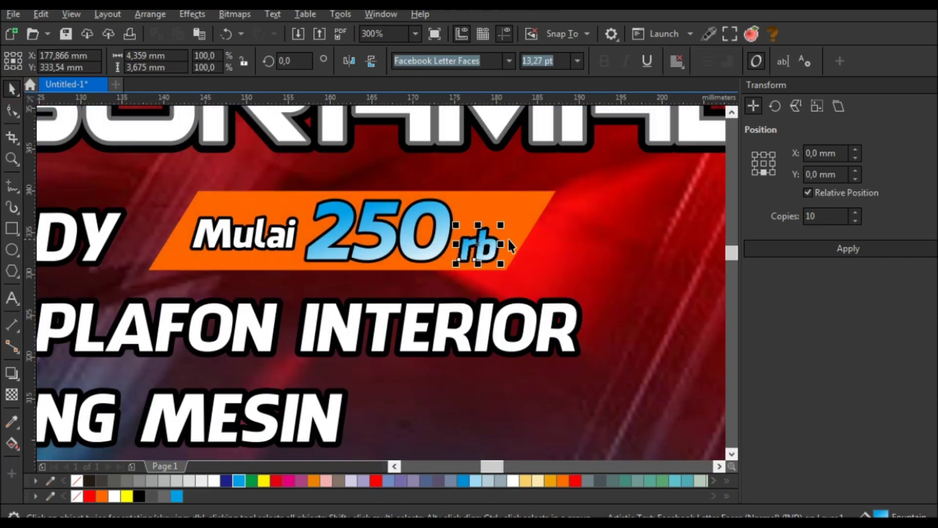
- Reposition rb right next to 250
click(432, 254)
scroll(457, 241, down, 2)
click(459, 242)
scroll(459, 241, up, 3)
drag(463, 239, 467, 236)
scroll(466, 236, down, 3)
- Skew the orange tag's top edge to the left
click(12, 109)
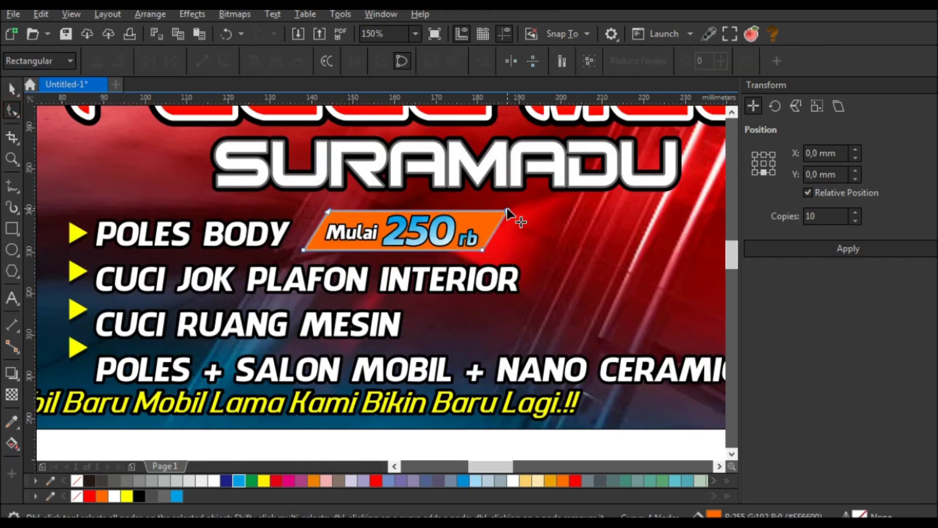
scroll(512, 215, up, 1)
click(12, 89)
click(477, 212)
drag(308, 208, 296, 207)
click(523, 203)
- Select 250, rb and the orange price tag shape
scroll(523, 203, down, 1)
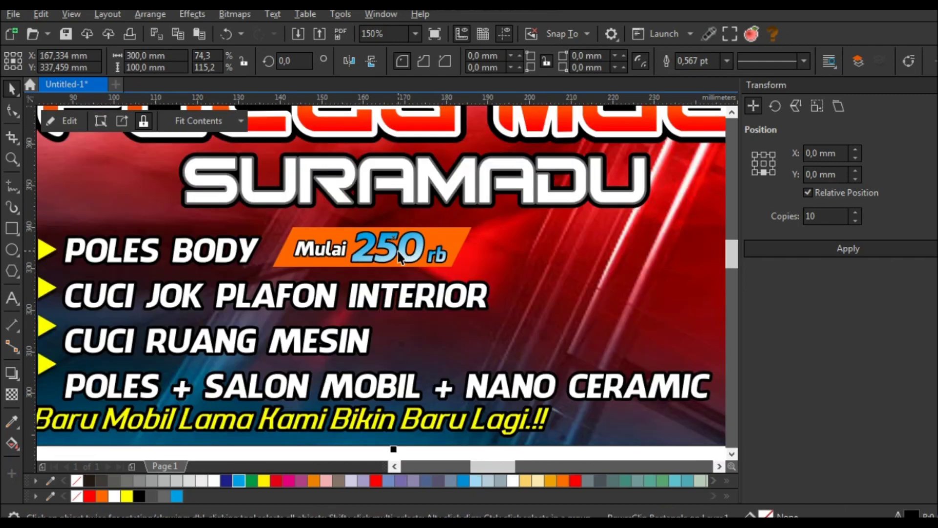
click(413, 247)
shift+click(469, 254)
scroll(469, 254, up, 1)
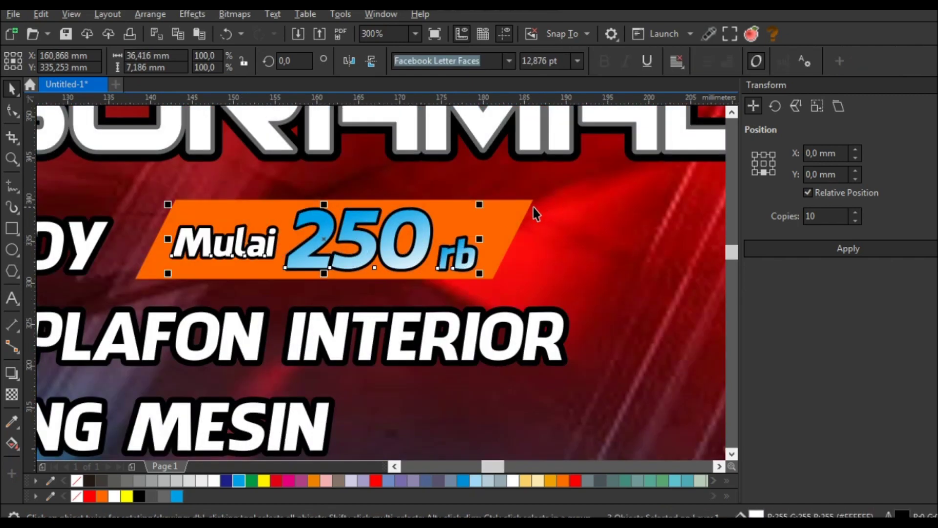
click(533, 207)
scroll(506, 215, down, 1)
click(508, 219)
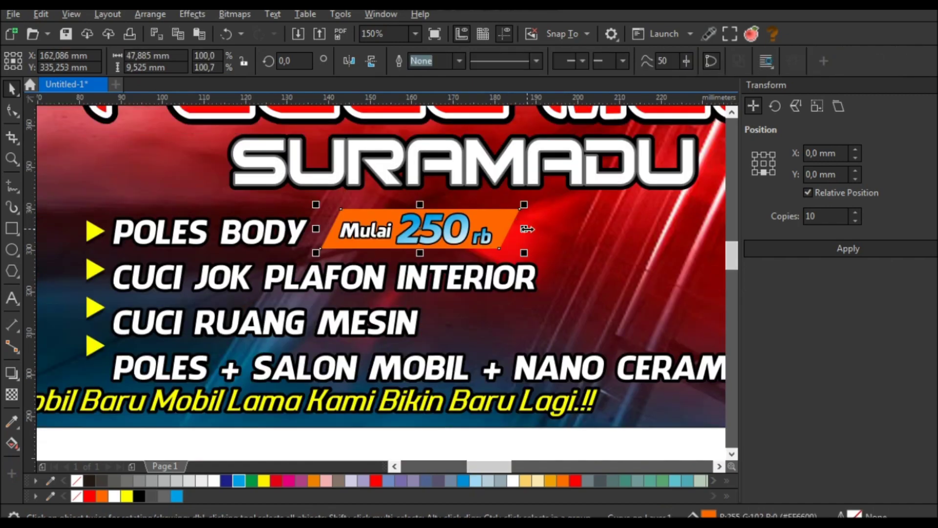
scroll(426, 235, down, 2)
scroll(510, 224, up, 1)
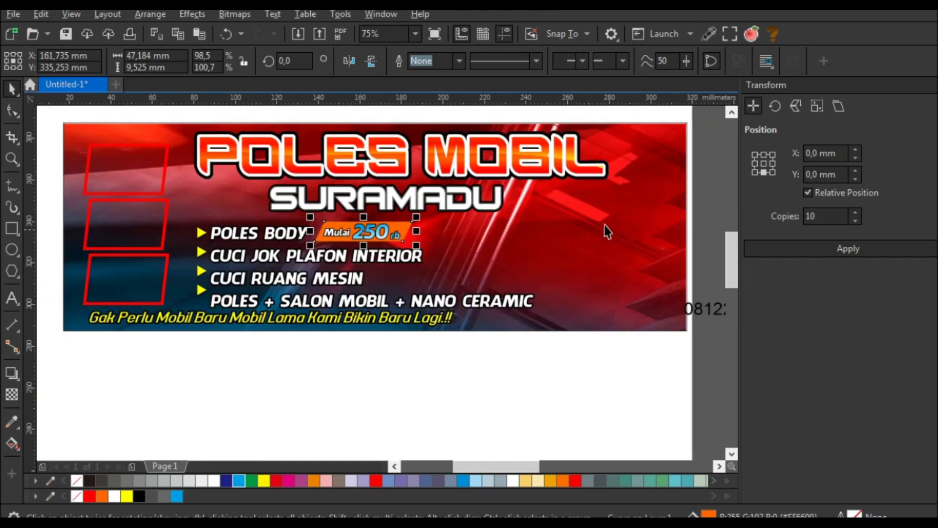
- Place copies of the Mulai 250 rb tag beside CUCI RUANG MESIN and NANO CERAMIC
key(Escape)
click(339, 233)
scroll(323, 234, up, 1)
drag(322, 233, 441, 318)
scroll(441, 318, down, 3)
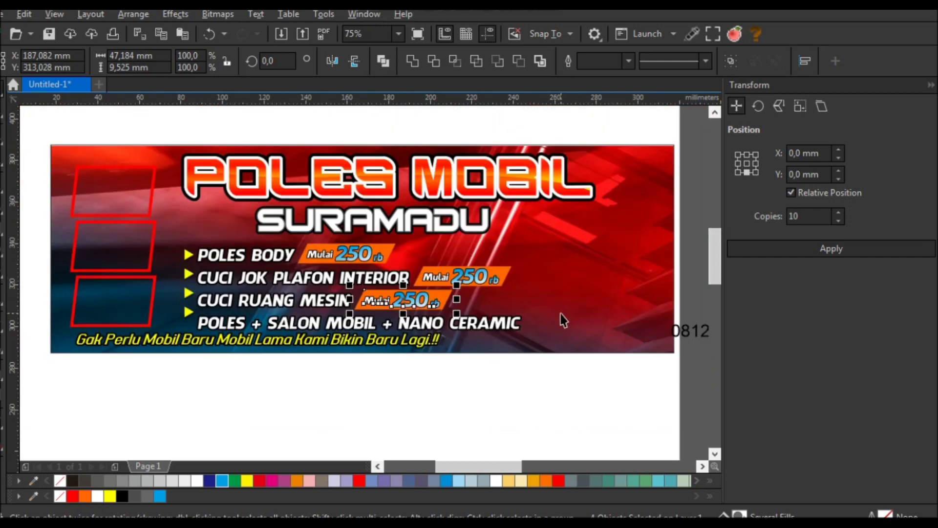
scroll(561, 318, up, 3)
drag(274, 282, 611, 326)
click(535, 390)
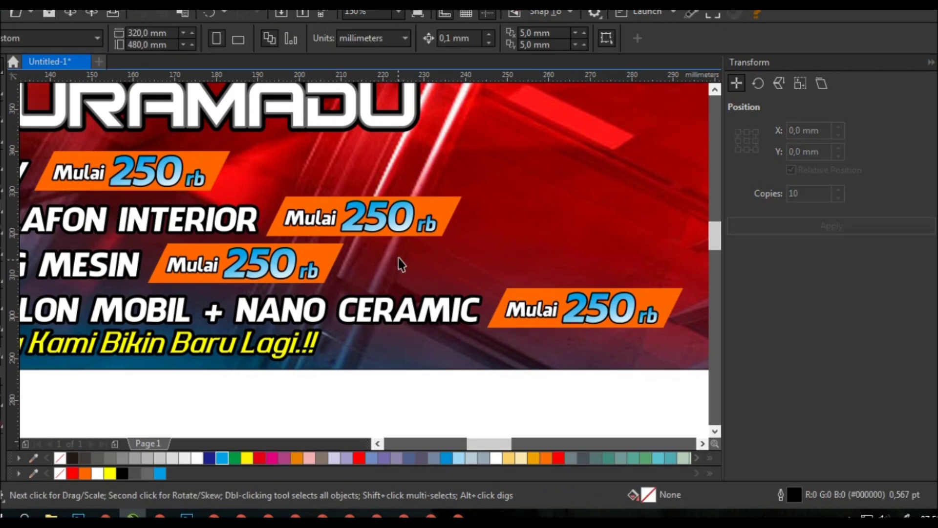
- Delete Mulai from the interior line's tag, shorten that tag, and move it closer to its line
click(327, 224)
key(Delete)
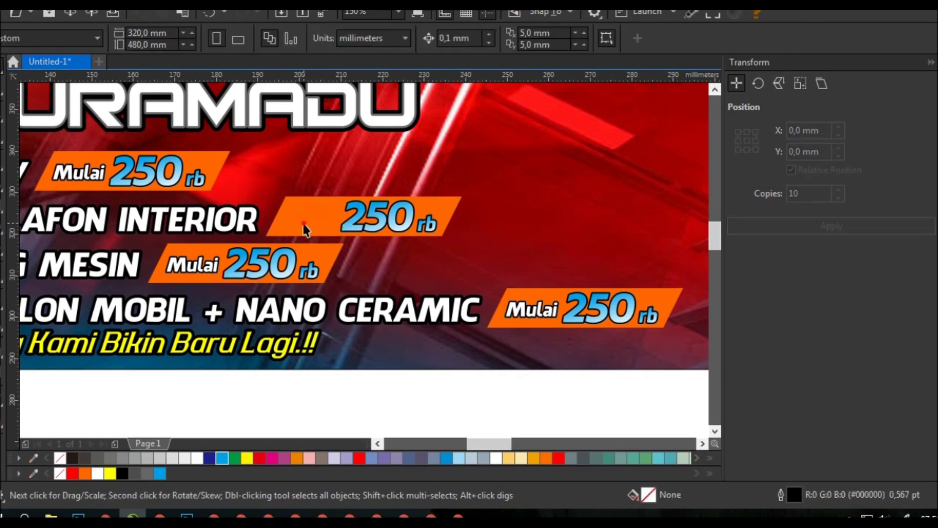
click(304, 229)
key(F10)
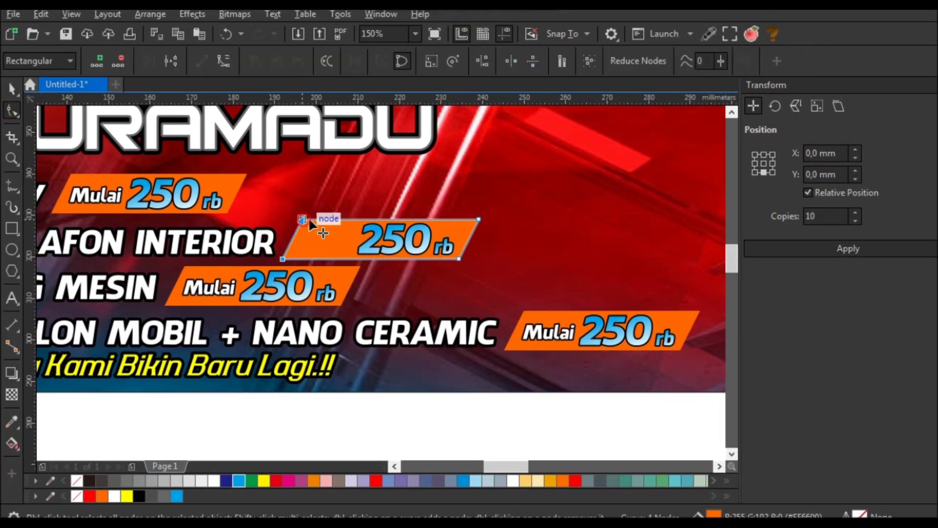
drag(309, 221, 357, 218)
key(space)
key(F3)
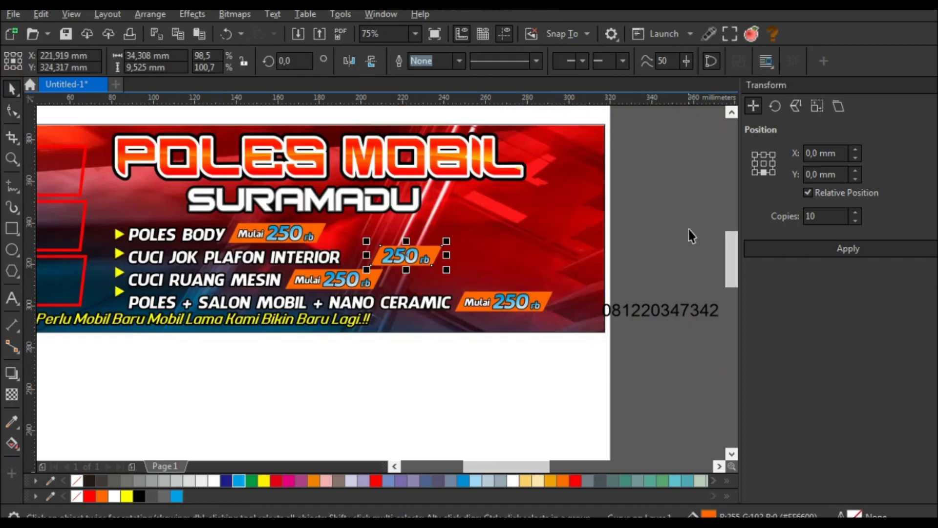
scroll(374, 275, up, 2)
drag(411, 254, 360, 258)
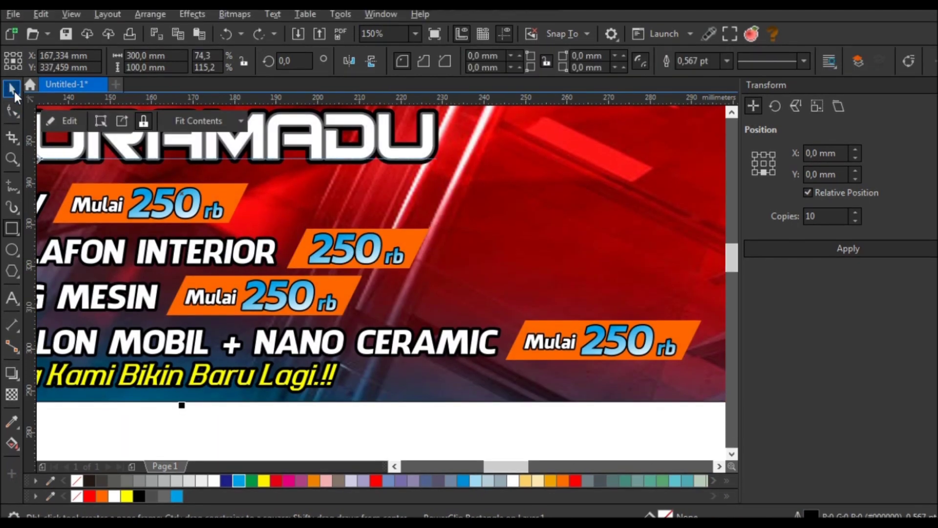
- Change the MESIN price from 250 to 150 and delete its Mulai label
double_click(259, 291)
drag(264, 290, 249, 291)
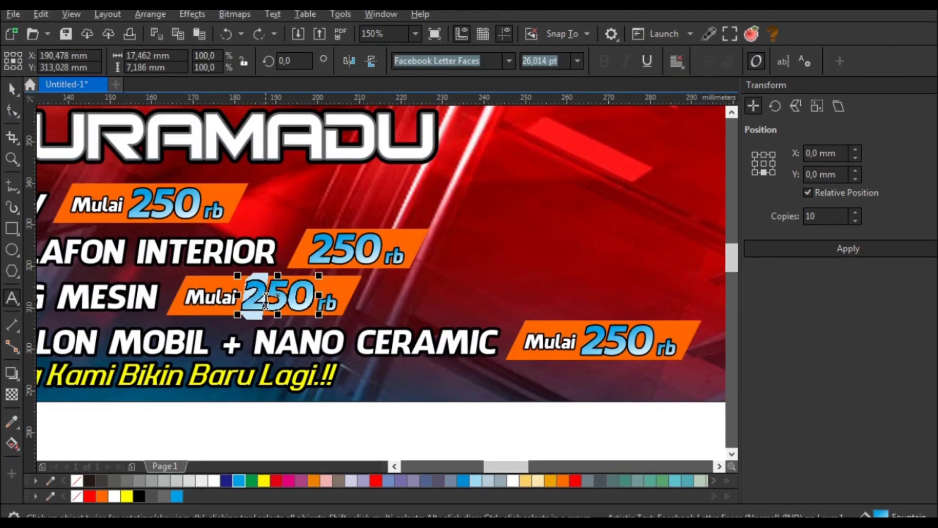
text(1)
key(Escape)
click(210, 297)
key(Delete)
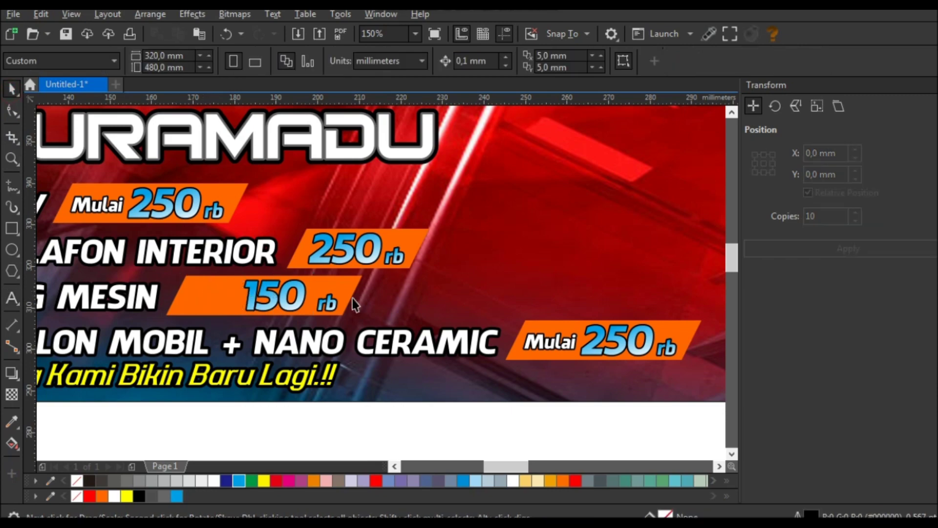
- Move 150 closer to rb and shorten the orange tag from its left side
scroll(262, 296, up, 2)
drag(355, 301, 367, 301)
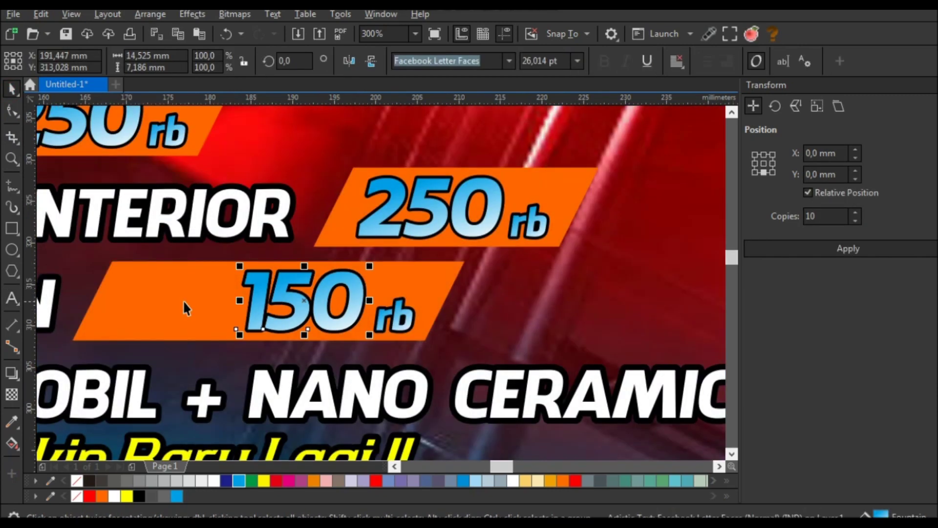
click(188, 300)
click(12, 111)
drag(154, 364, 155, 364)
drag(113, 262, 229, 260)
click(11, 88)
- Move the 150 rb price tag and badge left toward CUCI RUANG MESIN
key(Escape)
scroll(264, 226, down, 2)
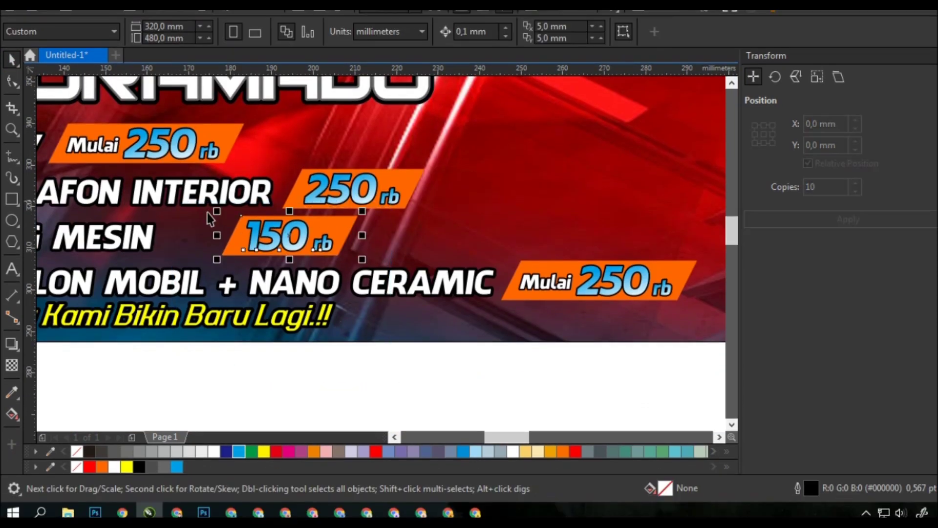
drag(176, 201, 176, 202)
drag(308, 236, 254, 231)
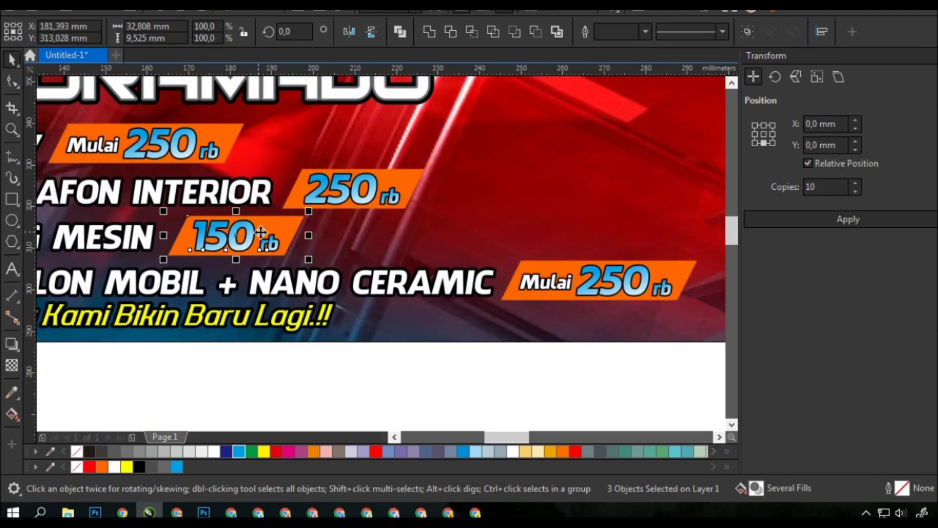
scroll(379, 293, down, 2)
click(372, 315)
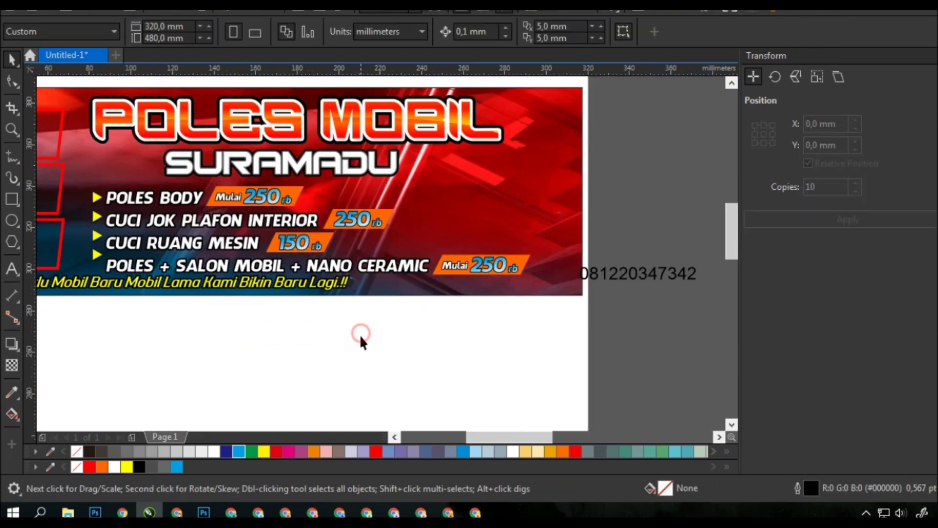
drag(234, 222, 233, 222)
scroll(293, 234, up, 3)
scroll(303, 235, down, 2)
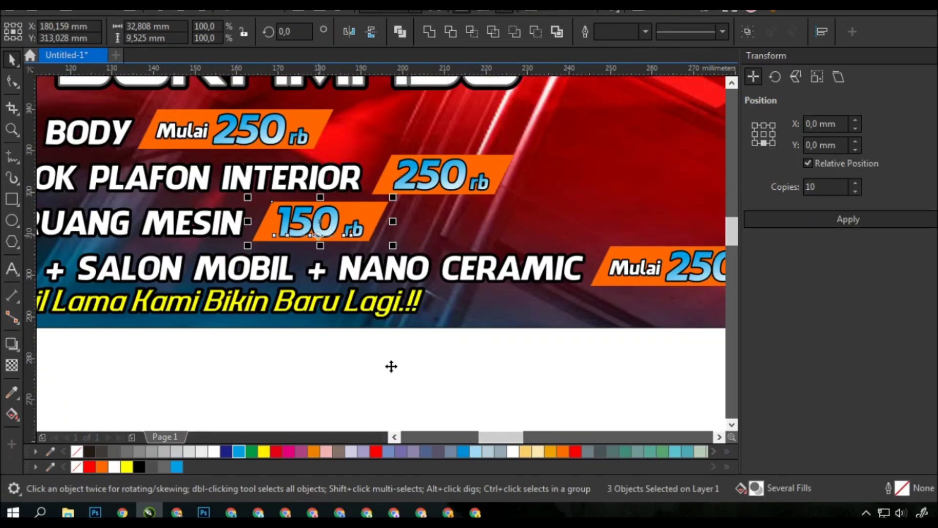
click(390, 366)
scroll(332, 240, up, 1)
- Give the two 250 prices and the 150 price a 4.0 pt outline
click(312, 222)
shift+click(355, 229)
shift+click(274, 229)
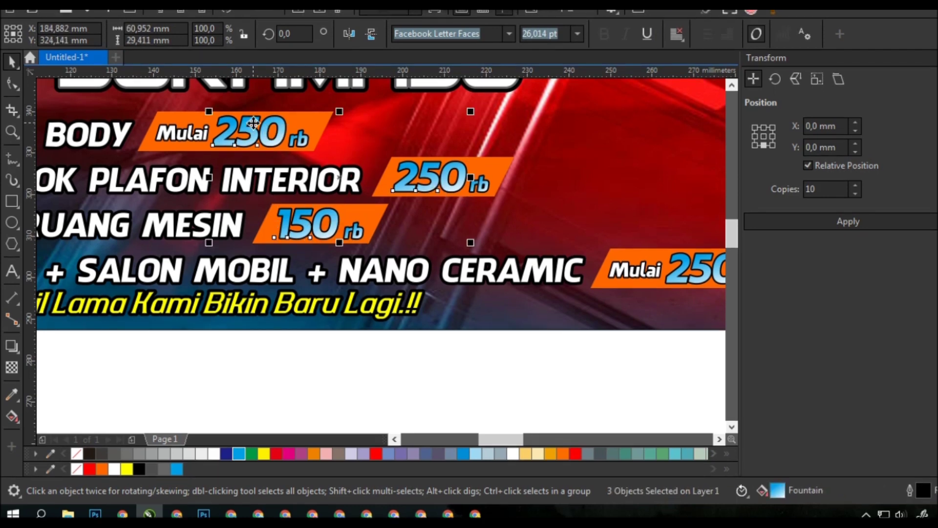
key(F12)
click(408, 184)
click(386, 288)
click(408, 185)
scroll(405, 215, up, 1)
click(403, 269)
click(613, 343)
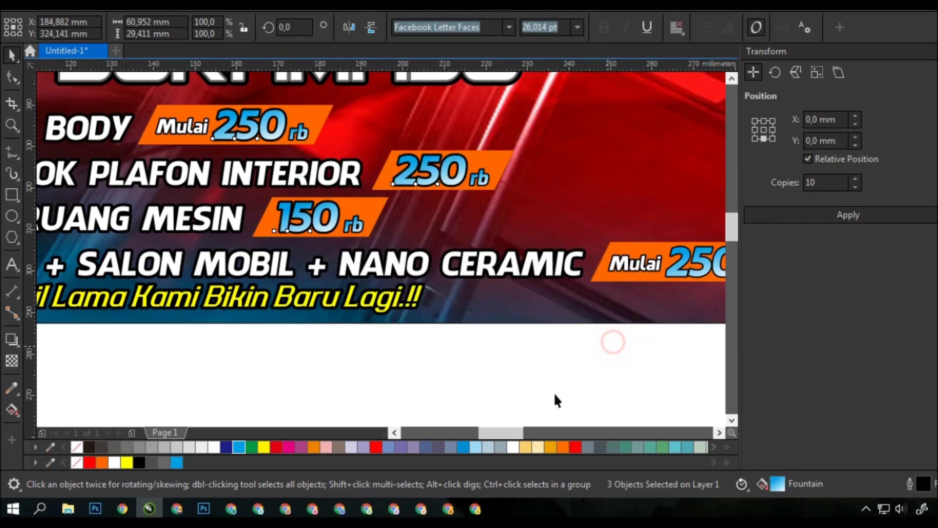
click(555, 399)
key(F3)
scroll(538, 293, up, 1)
scroll(542, 269, up, 1)
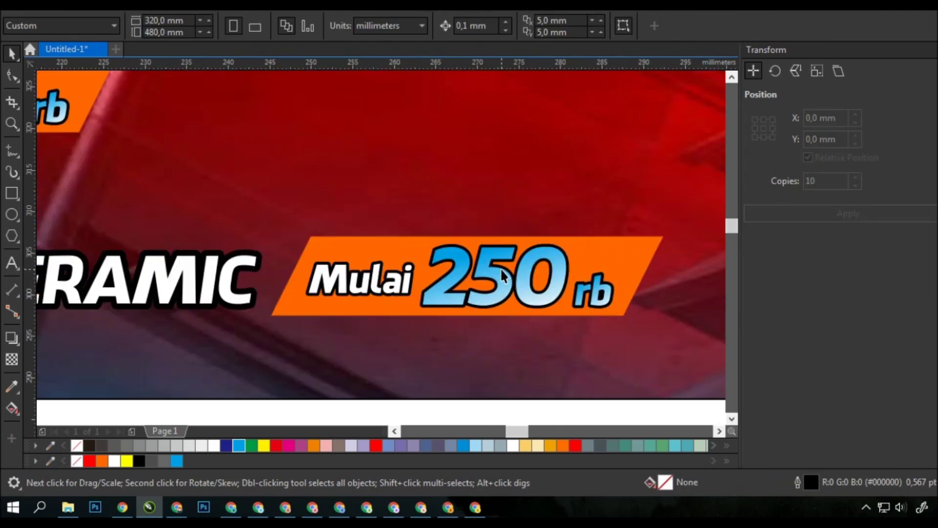
- Thicken the outline of the nano ceramic 250 price
click(503, 273)
key(F12)
click(408, 177)
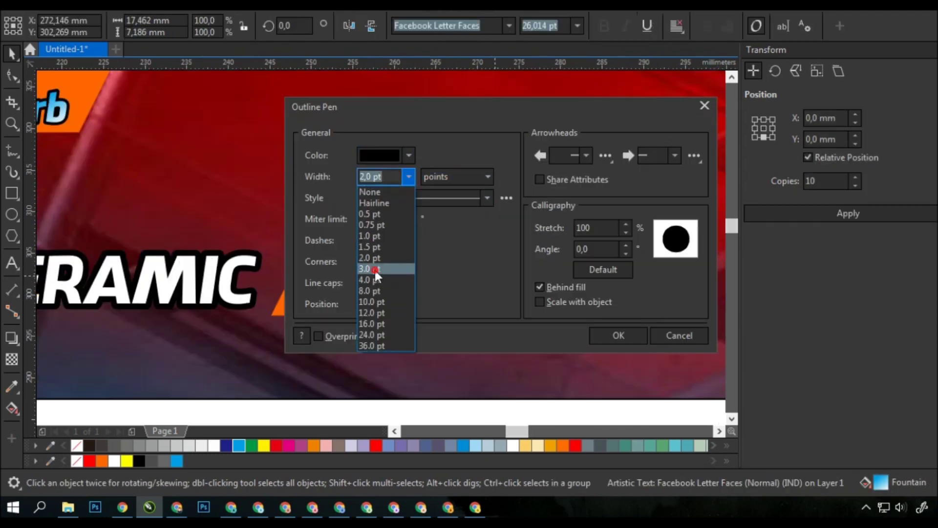
click(386, 268)
click(613, 336)
key(F3)
click(482, 379)
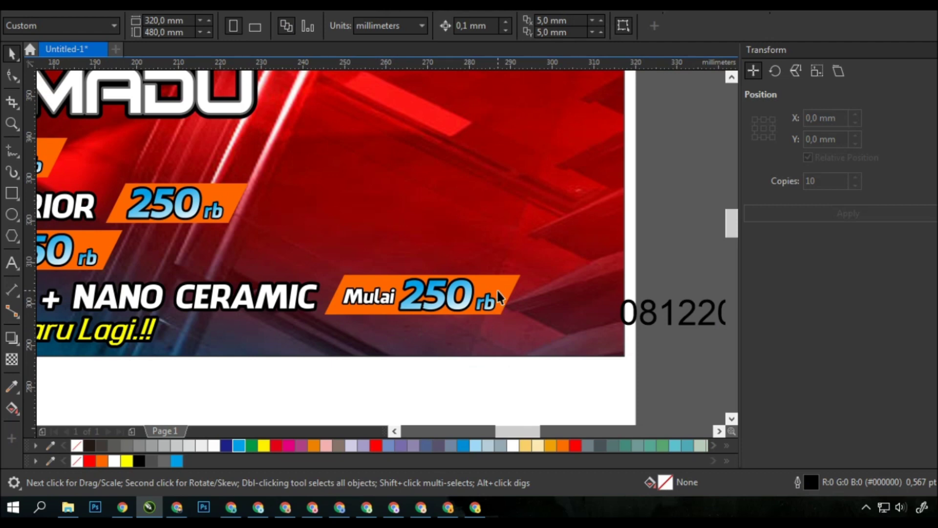
- Change the nano ceramic price from 250 to 1.250
scroll(492, 302, up, 1)
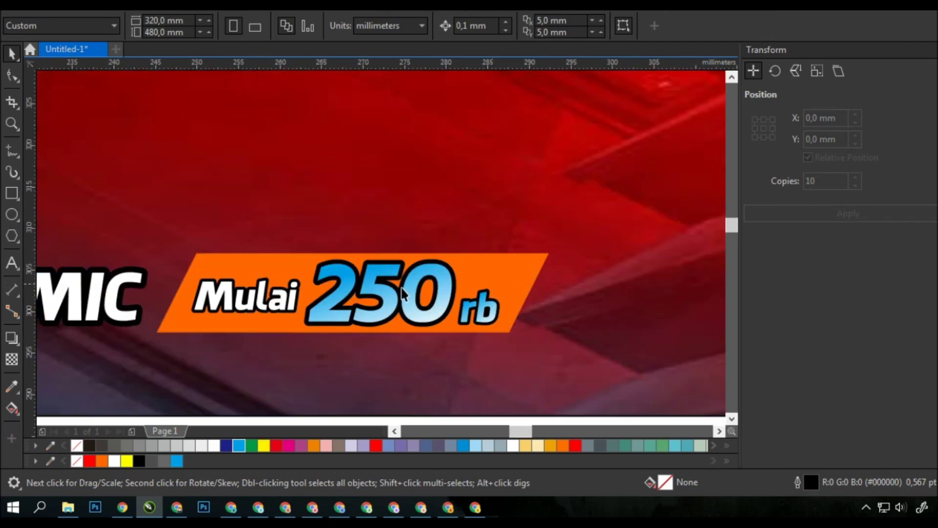
double_click(319, 281)
text(1)
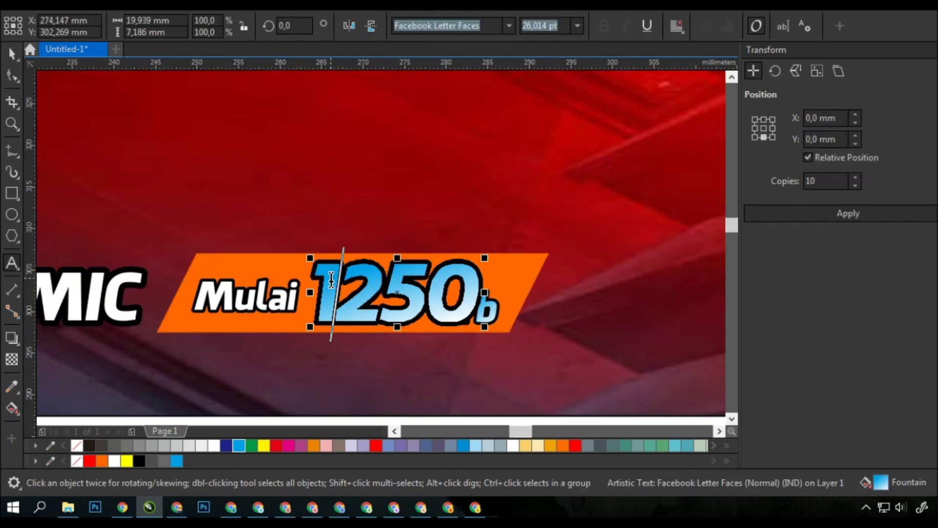
text(.)
click(12, 53)
- Stretch the orange badge's right side and move rb clear of the 0
scroll(524, 278, down, 1)
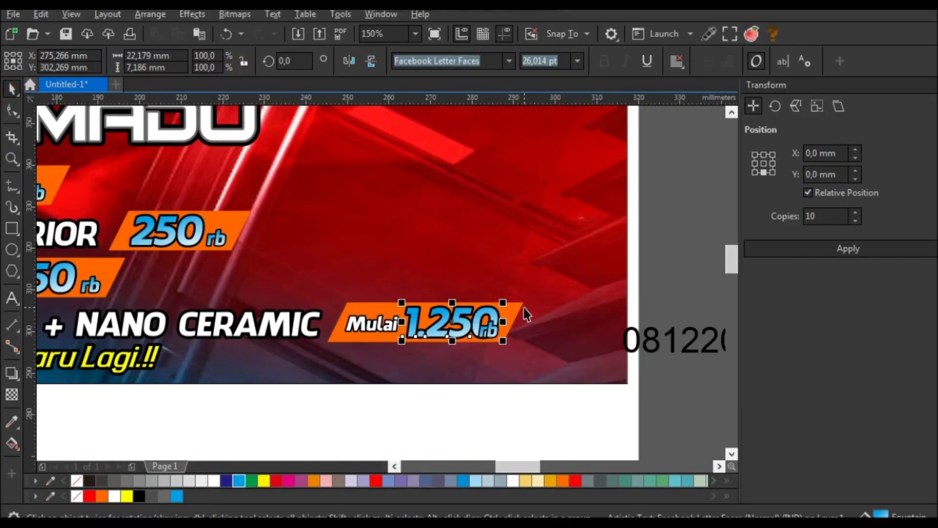
click(521, 310)
click(11, 110)
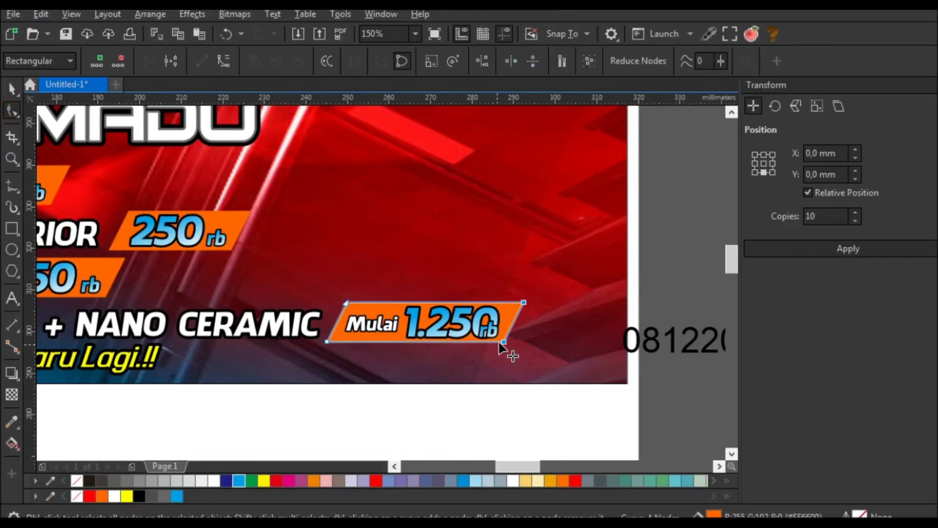
drag(504, 341, 519, 342)
key(space)
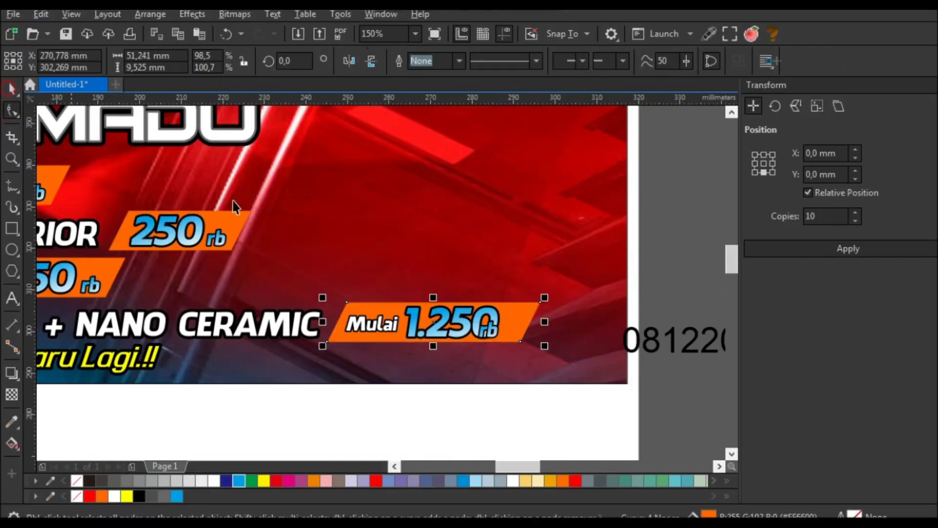
scroll(455, 334, up, 2)
drag(428, 337, 482, 337)
scroll(502, 297, down, 2)
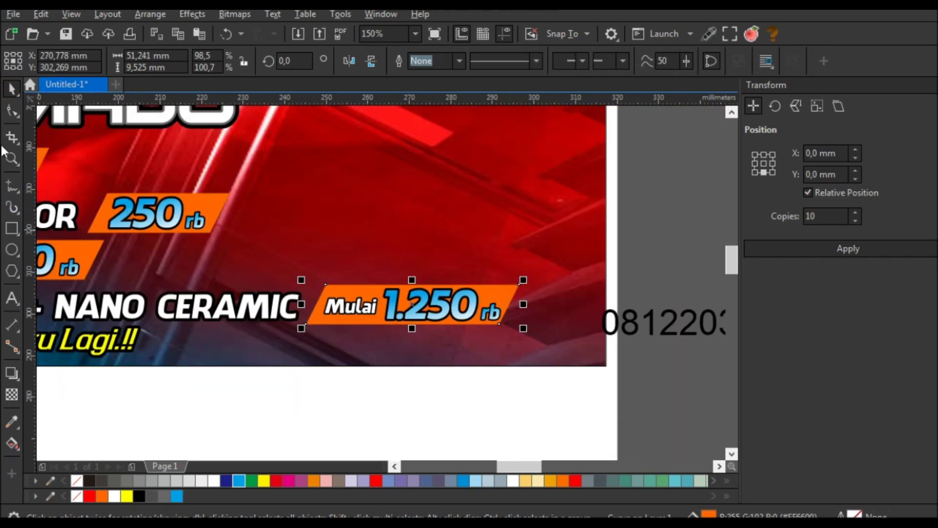
- Fine-tune the badge's right-hand nodes, then deselect it
click(12, 111)
drag(489, 327, 490, 327)
scroll(490, 327, up, 2)
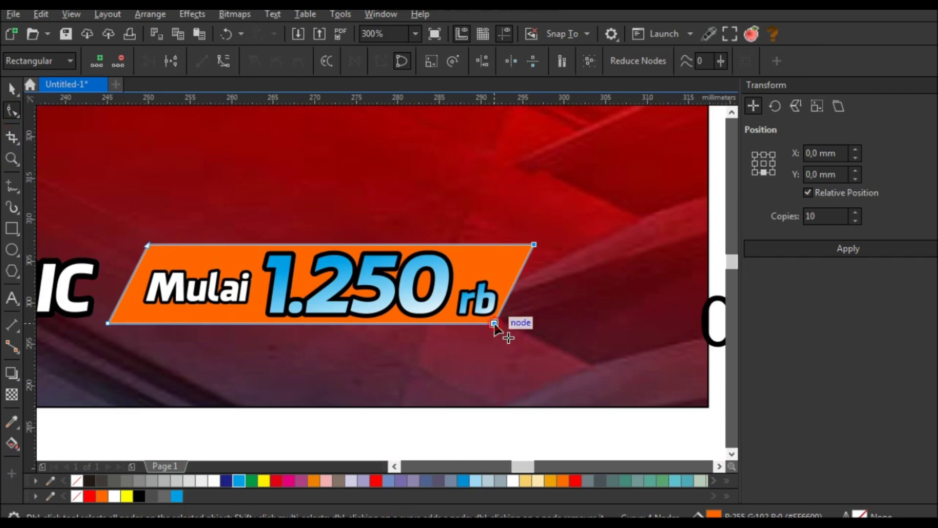
scroll(528, 337, down, 4)
key(space)
click(488, 385)
scroll(488, 385, down, 2)
scroll(450, 293, up, 2)
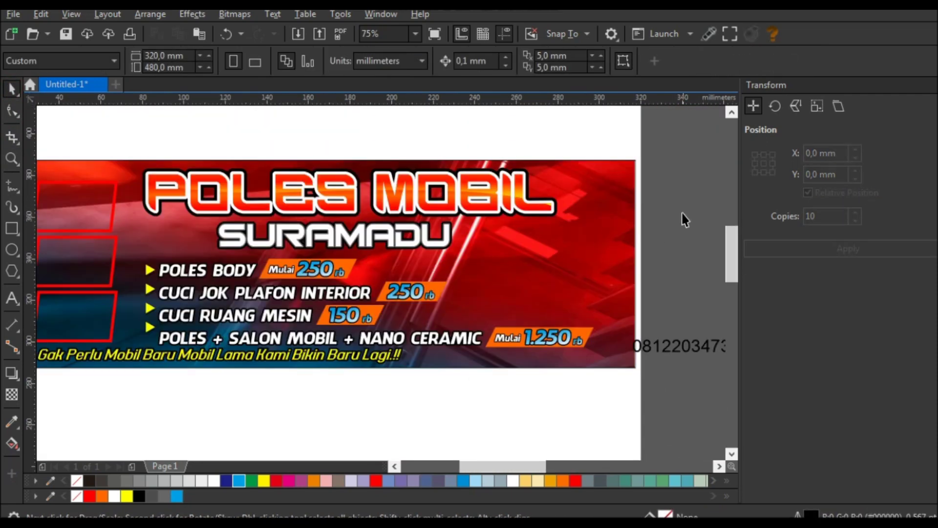
- Scale the titles and price lines down slightly and nudge POLES MOBIL right
drag(666, 204, 113, 354)
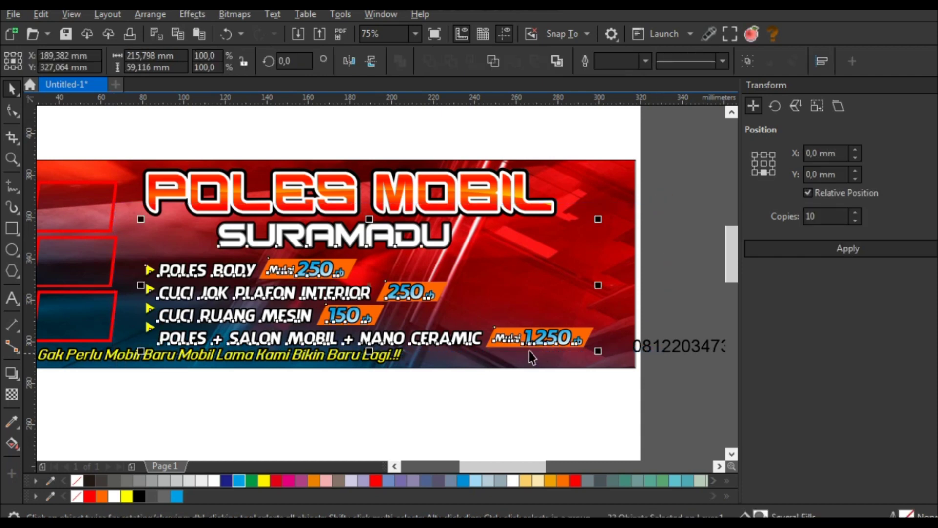
drag(598, 351, 576, 347)
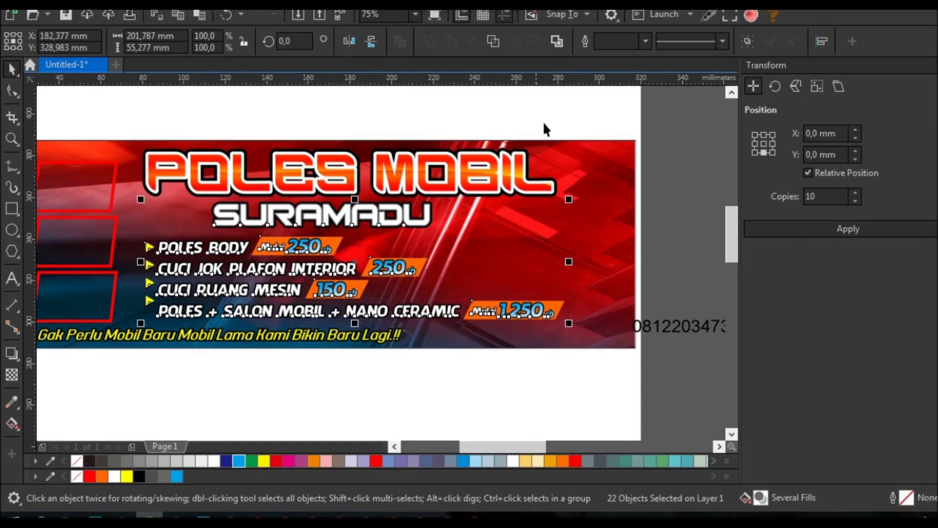
click(577, 140)
drag(577, 125, 116, 221)
drag(197, 182, 204, 181)
click(653, 207)
- Centre SURAMADU beneath the POLES MOBIL title with the C alignment key
drag(653, 215, 206, 251)
shift+click(297, 213)
key(c)
click(400, 135)
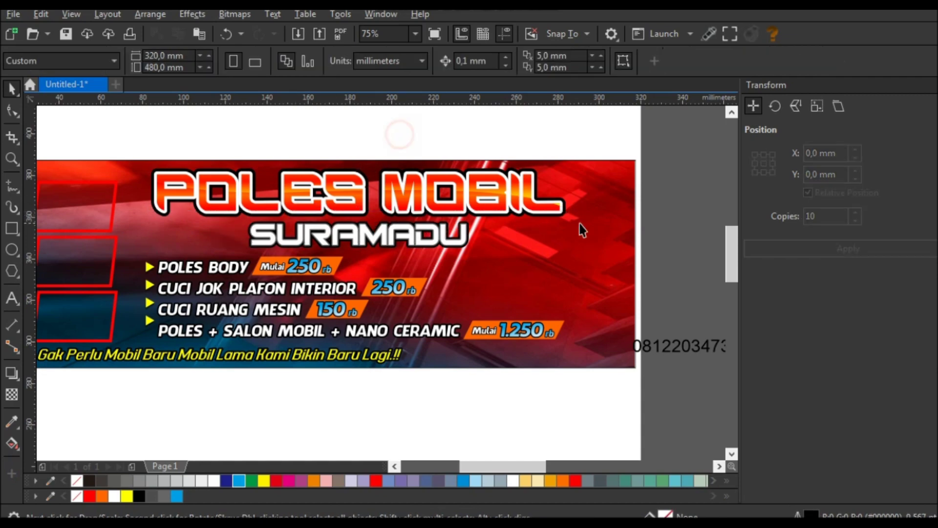
- Draw a thin rectangle across the banner's bottom-right corner
drag(658, 220, 125, 348)
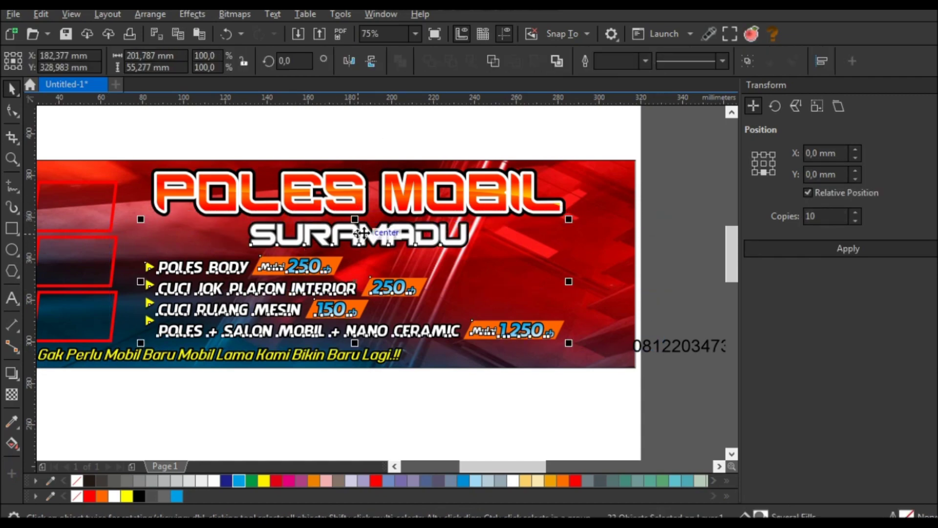
scroll(371, 221, up, 2)
scroll(370, 221, down, 2)
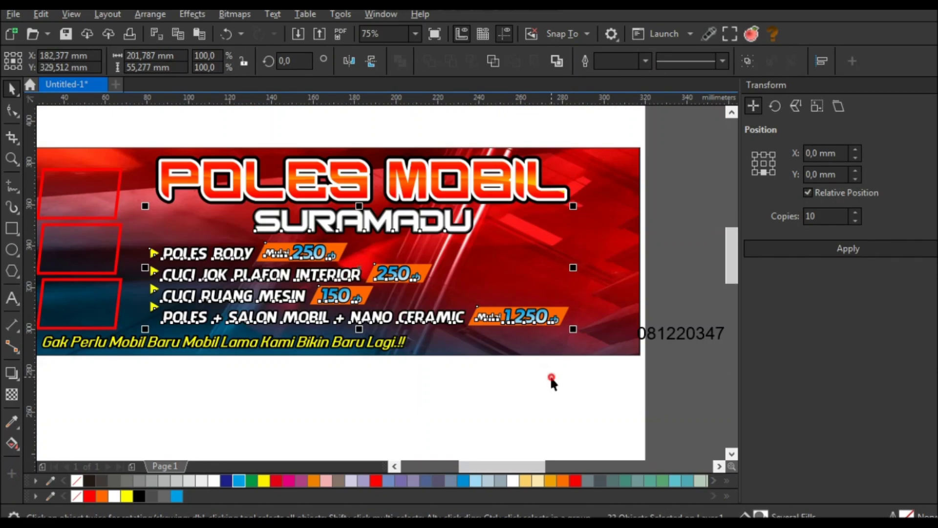
click(550, 375)
click(8, 230)
drag(641, 356, 433, 333)
- Convert the rectangle to curves and slant its left edge
key(F10)
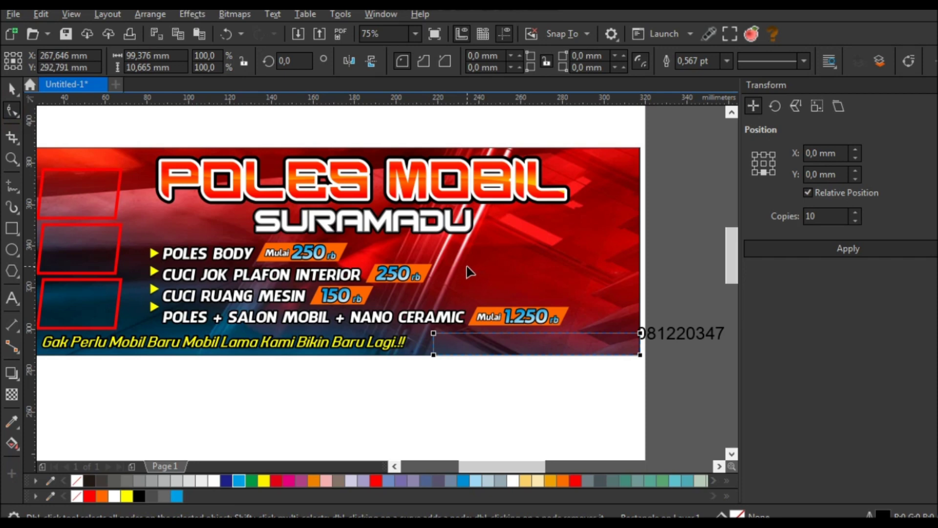
key(ctrl+q)
drag(433, 333, 447, 333)
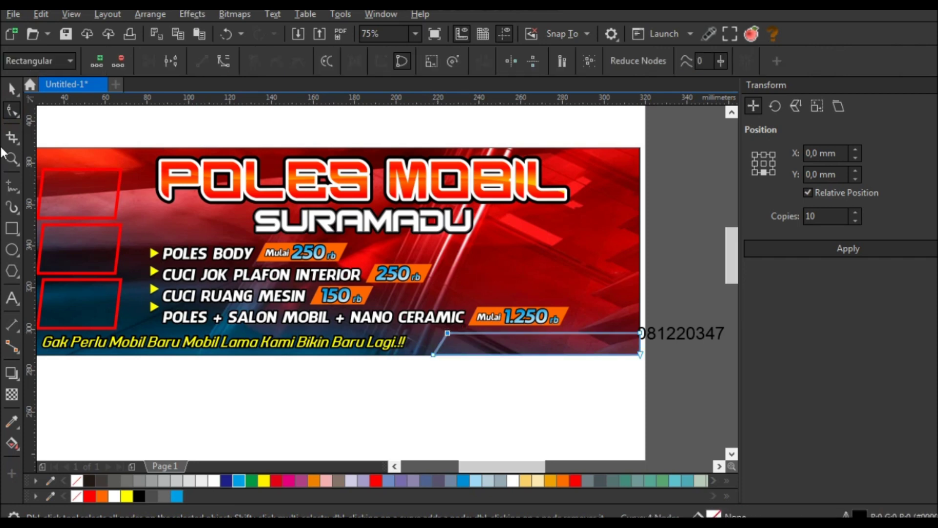
key(space)
- Move the phone number onto the strip and set it in Facebook Letter Faces
drag(699, 350, 564, 362)
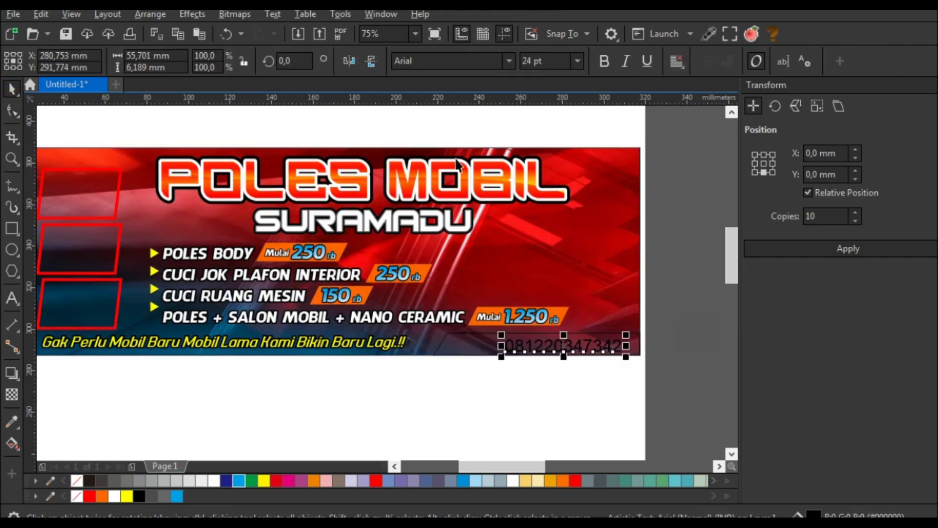
text(Facebook Letter Faces)
key(Return)
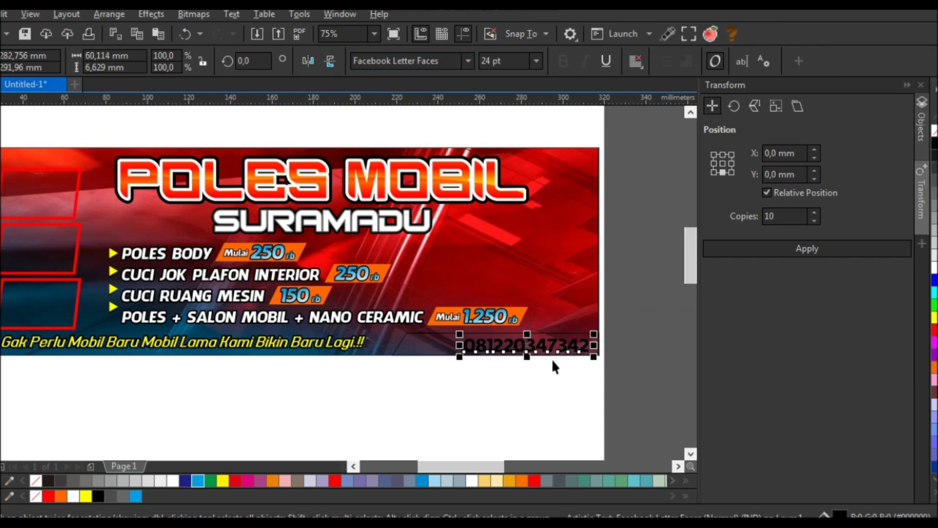
scroll(431, 333, down, 2)
- Bring the red-silver texture image onto the page and centre it over the banner
click(574, 305)
scroll(210, 240, down, 2)
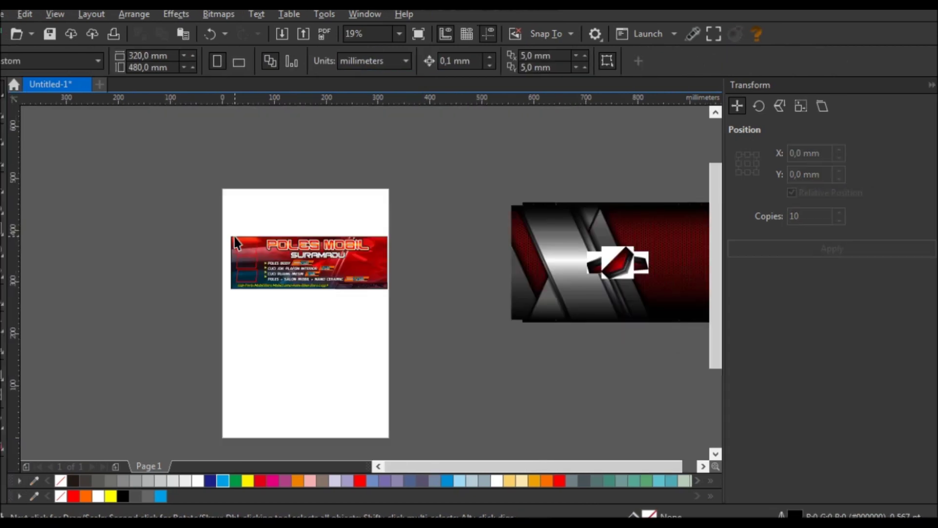
drag(639, 307, 412, 374)
drag(456, 345, 391, 263)
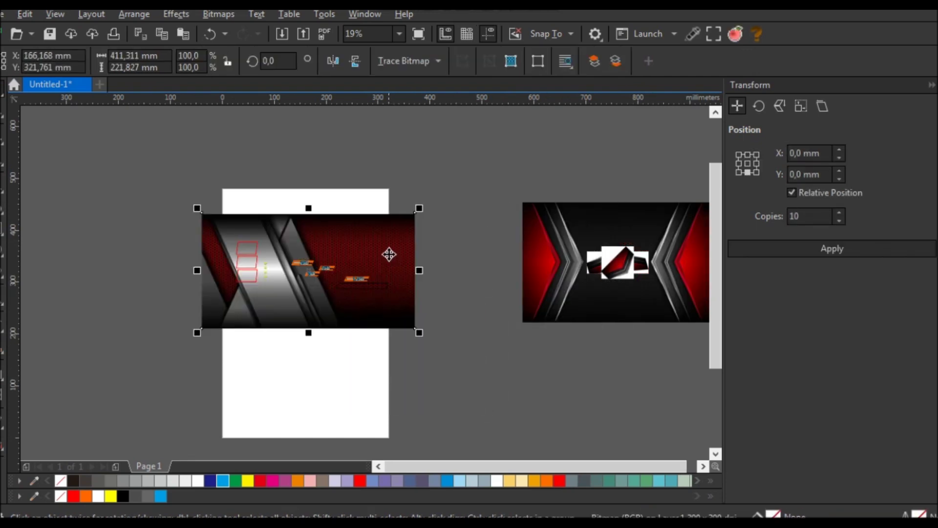
- Fade the image with a gradient transparency and rotate it about 5.5 degrees
click(0, 394)
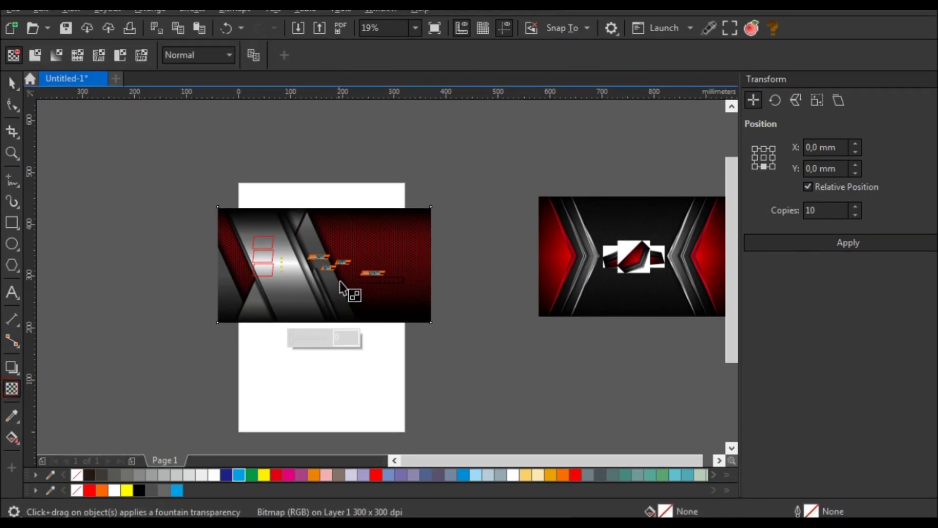
scroll(366, 271, up, 2)
drag(378, 232, 315, 270)
click(11, 83)
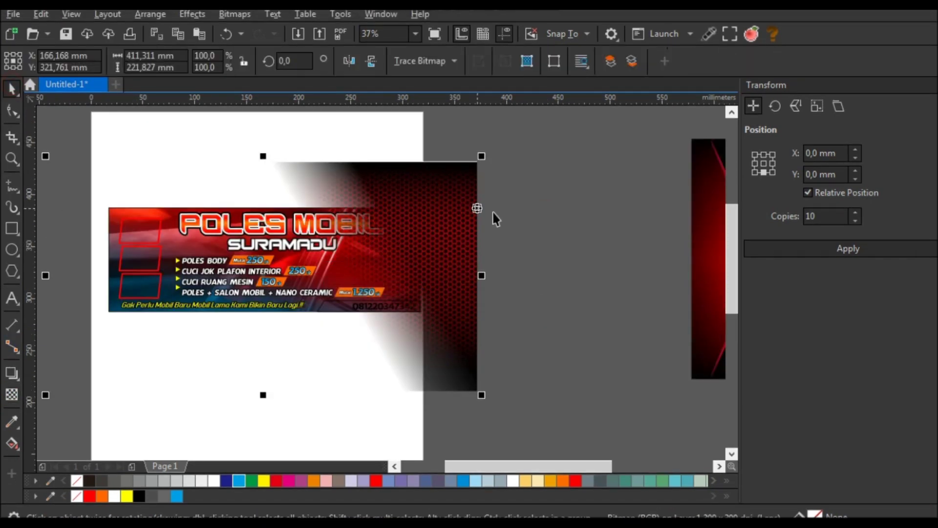
click(467, 203)
drag(482, 157, 459, 145)
click(452, 239)
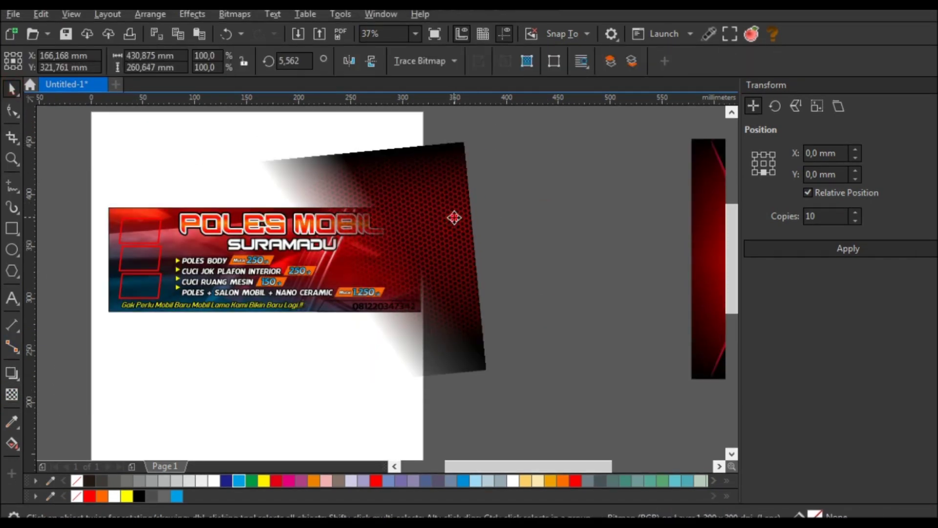
- Send the image to back and PowerClip it inside the banner
key(shift+Page_Down)
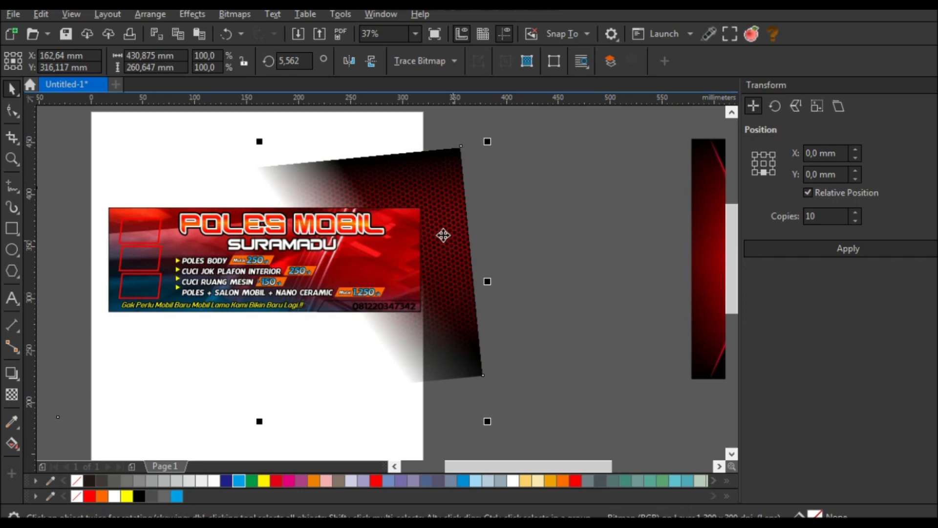
drag(441, 234, 391, 248)
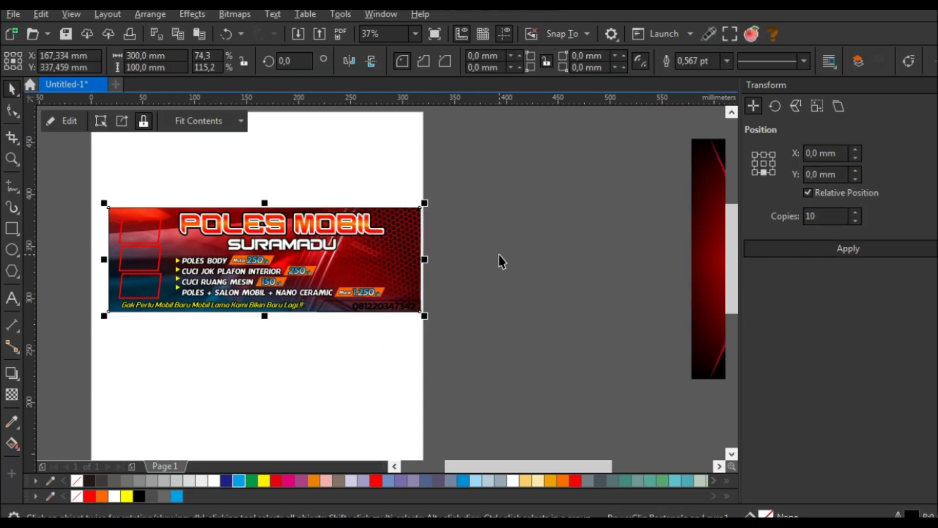
click(497, 254)
scroll(403, 274, down, 3)
- Place the chevron background image below the banner and send it to back
click(703, 226)
drag(704, 226, 408, 332)
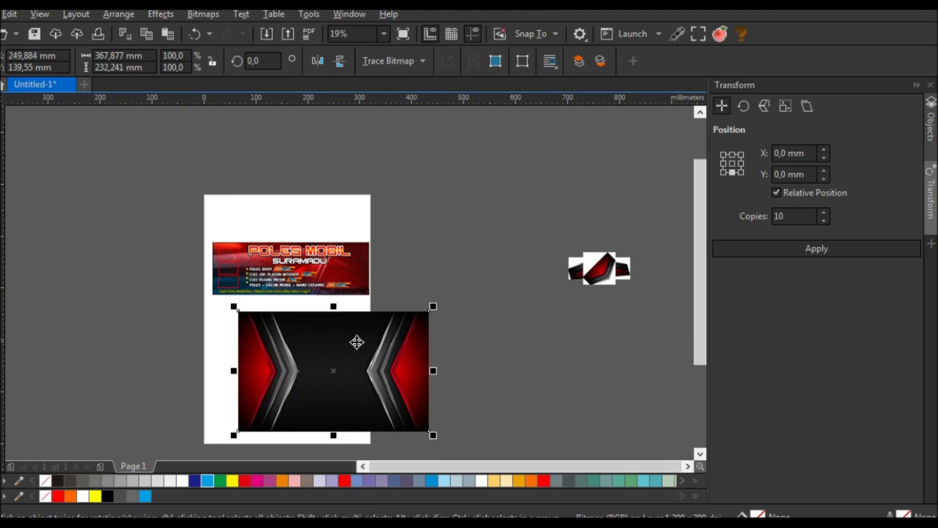
drag(298, 338, 396, 316)
scroll(373, 307, up, 6)
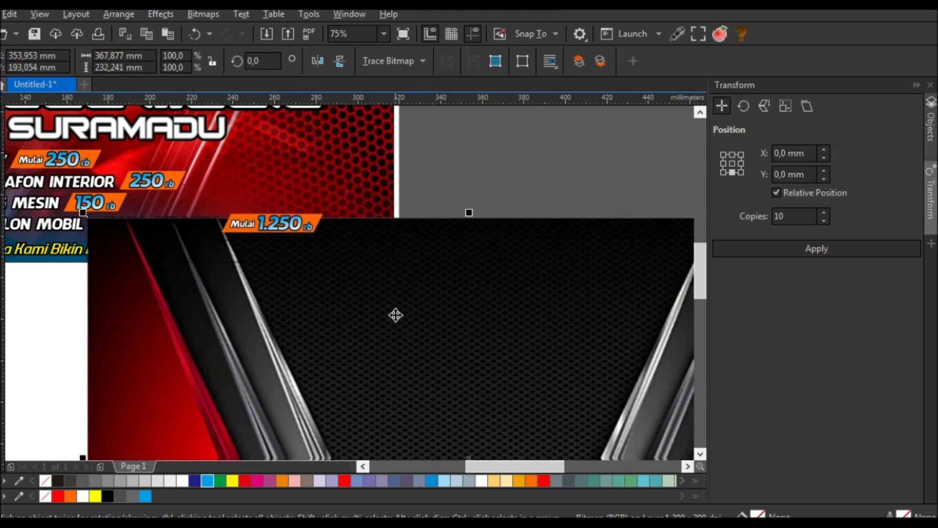
key(ctrl+z)
key(ctrl+z)
key(ctrl+shift+z)
key(shift+Page_Down)
key(Escape)
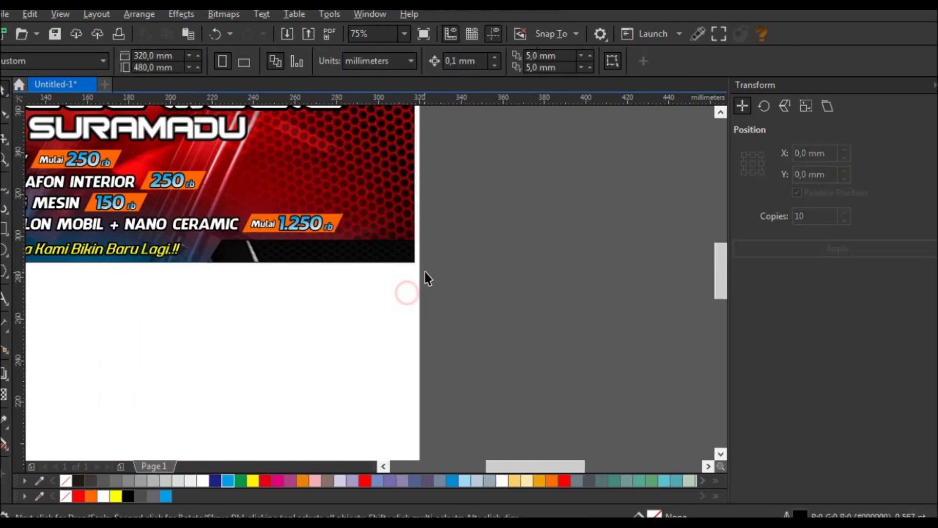
- Colour the bottom-right phone number yellow and open the black strip's PowerClip contents
click(415, 277)
drag(518, 256, 287, 321)
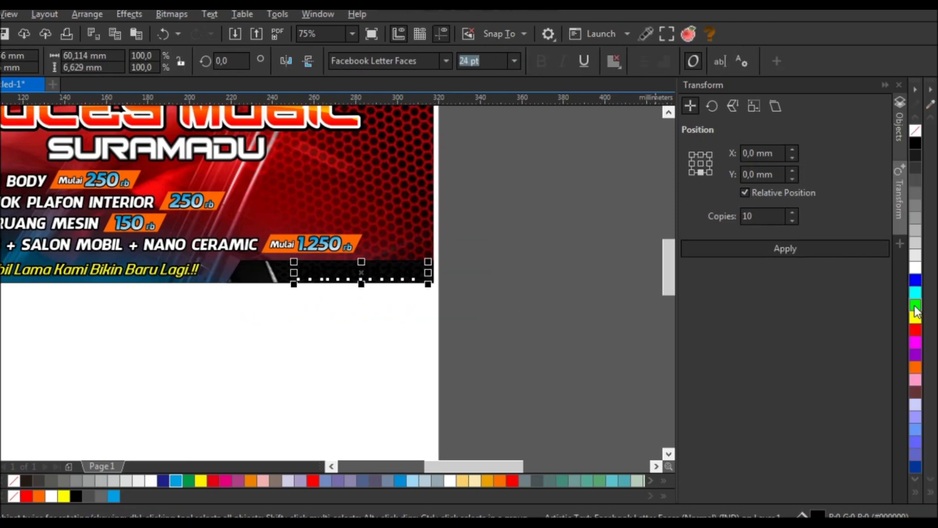
click(916, 319)
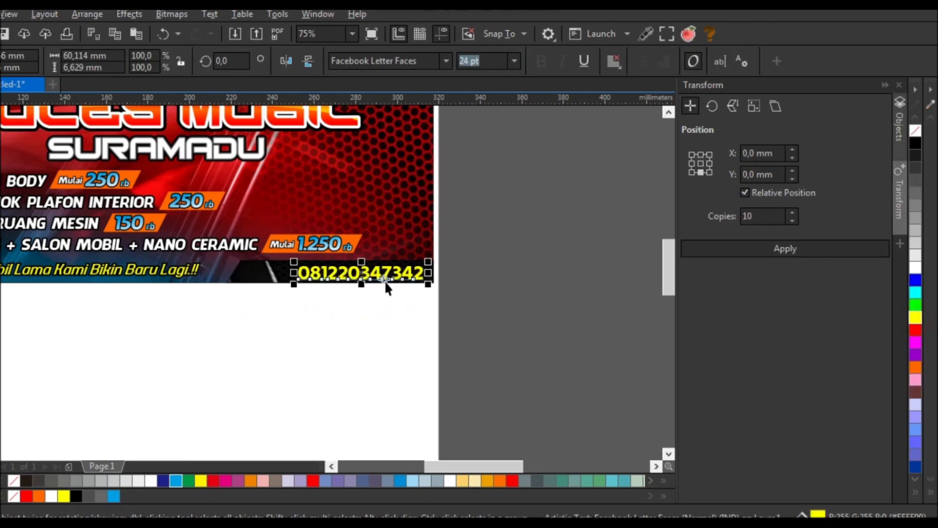
scroll(385, 286, up, 2)
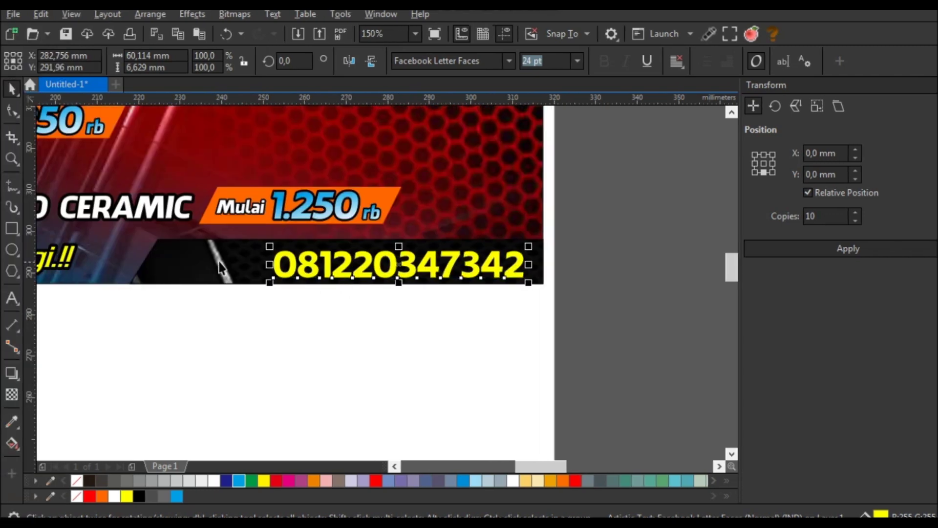
click(130, 256)
double_click(208, 258)
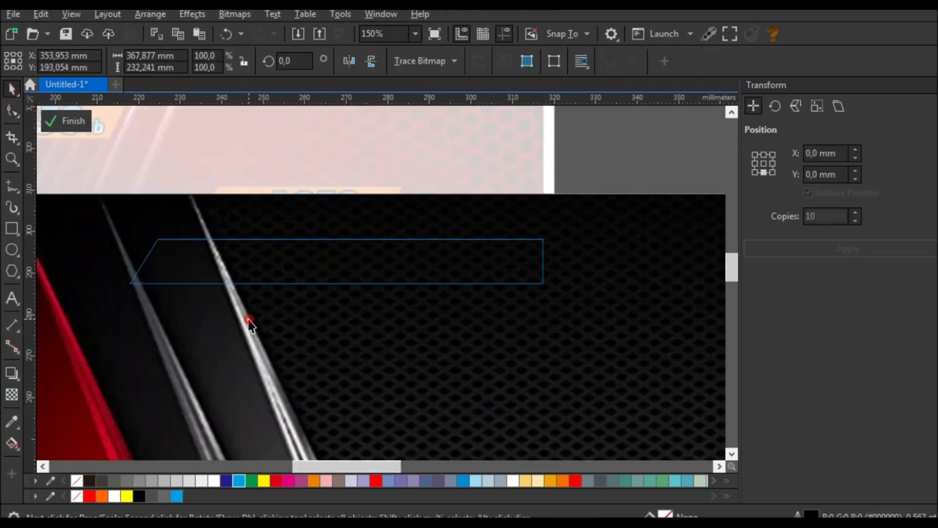
- Drag the chevron image up and slightly right within the strip, then finish PowerClip editing
scroll(281, 241, down, 4)
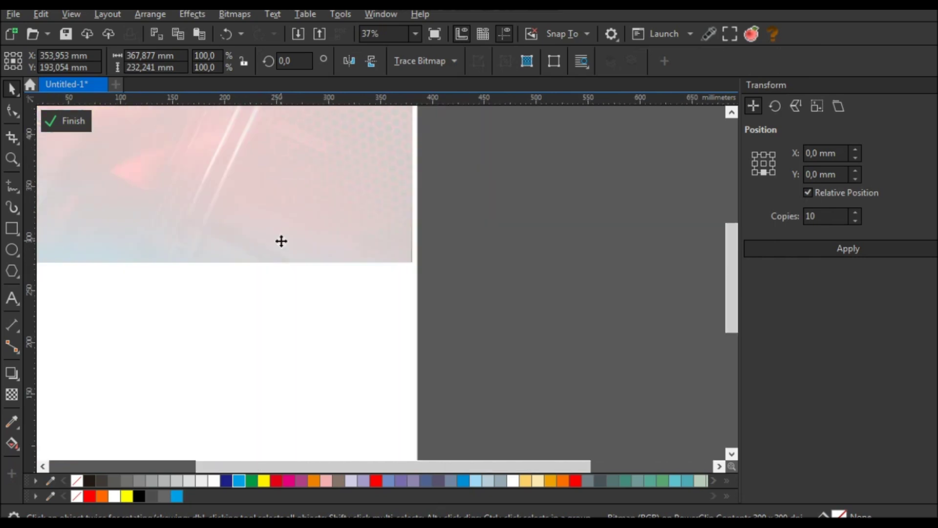
drag(308, 318, 336, 280)
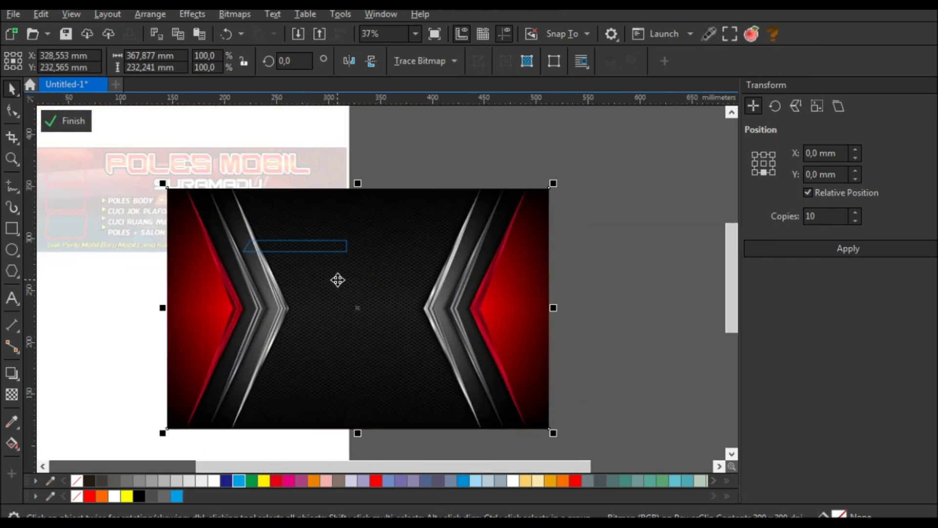
scroll(338, 280, up, 2)
drag(287, 273, 291, 281)
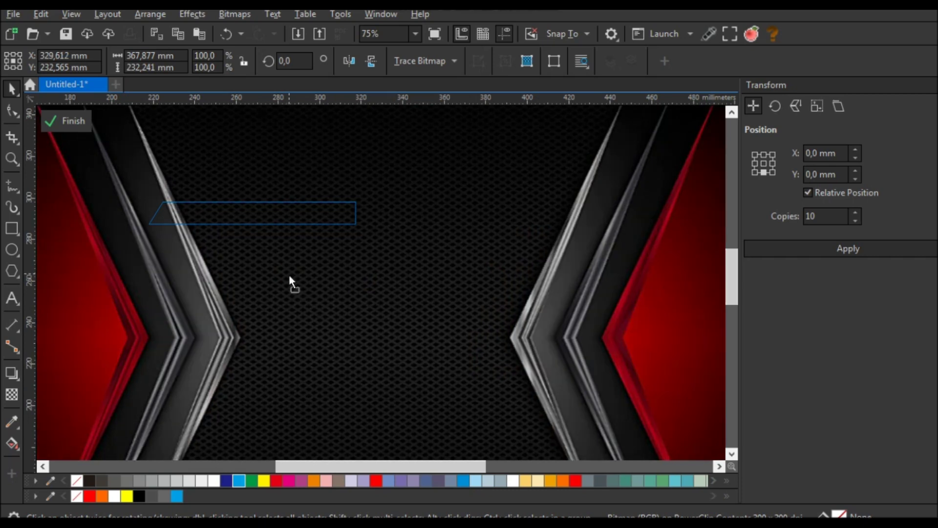
click(68, 121)
click(260, 228)
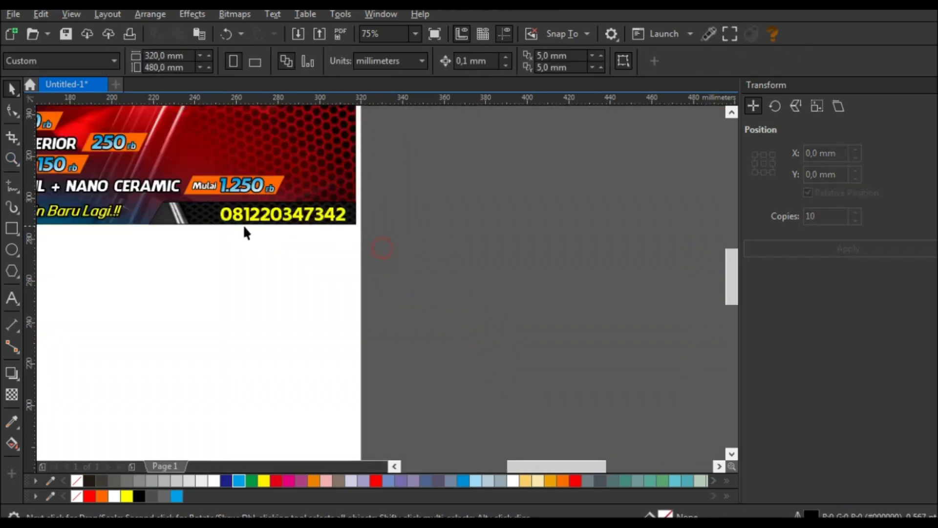
- Widen the phone number's letter spacing and shift it left within the strip
scroll(266, 217, up, 2)
click(267, 211)
click(12, 111)
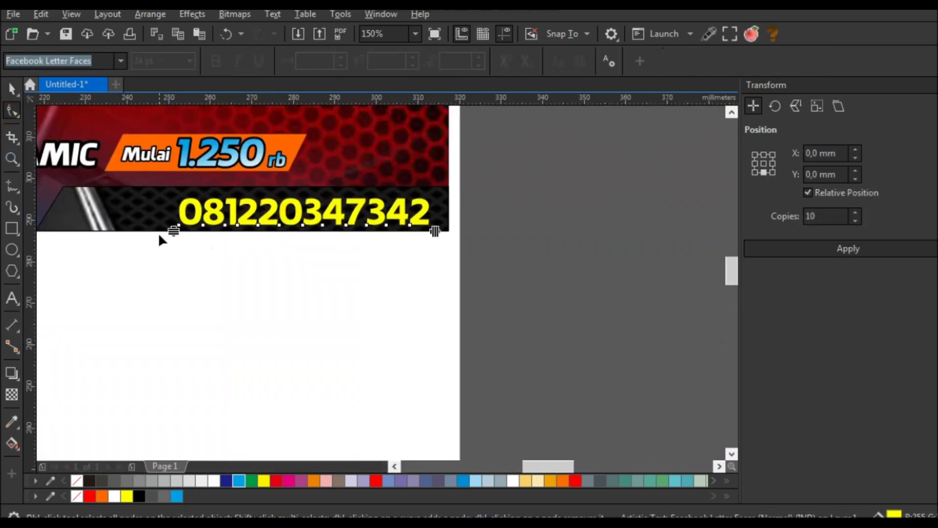
drag(434, 230, 456, 225)
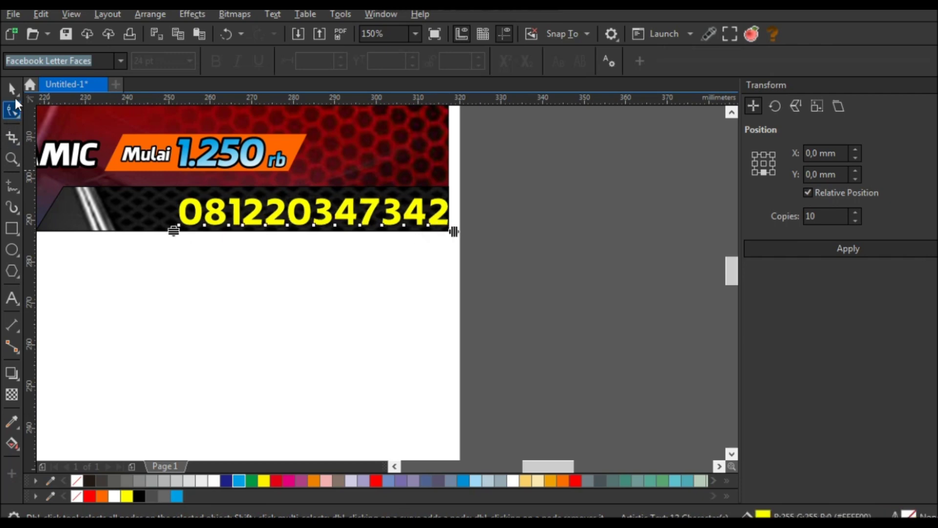
key(space)
drag(282, 211, 258, 210)
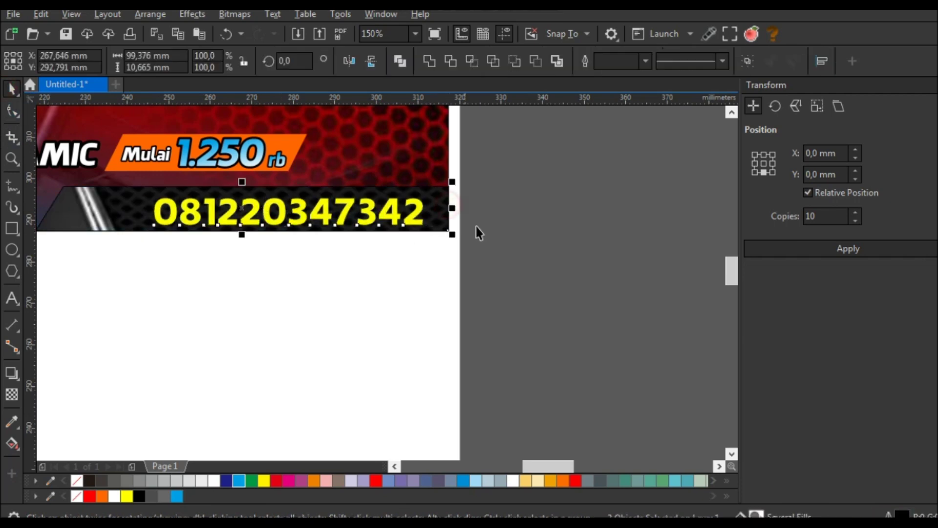
click(464, 221)
- Give the phone number a yellow-to-black fountain fill stretched downward
click(365, 210)
key(g)
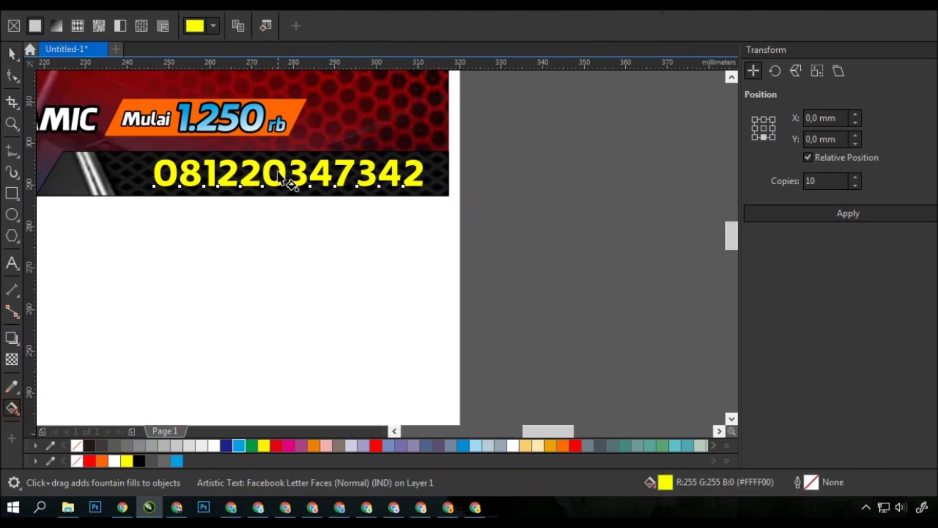
scroll(303, 218, up, 5)
drag(277, 177, 294, 259)
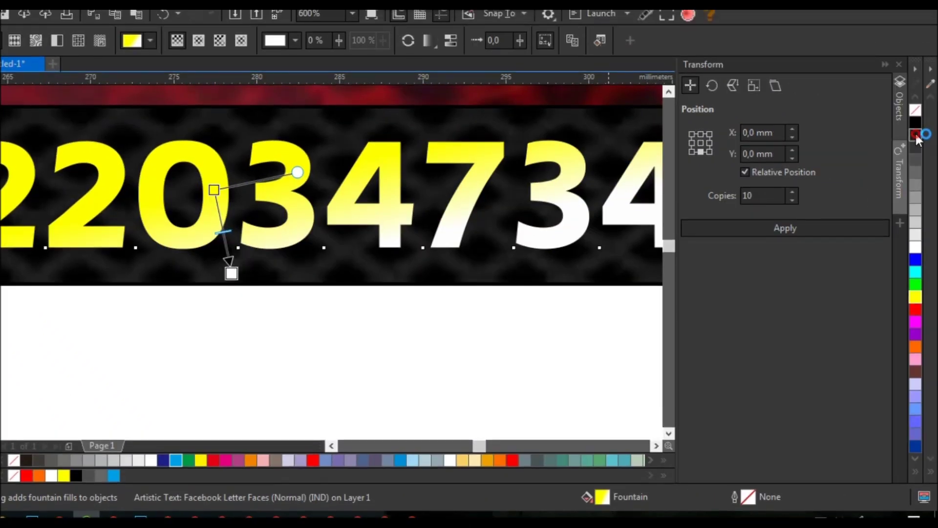
click(917, 136)
drag(231, 283, 237, 320)
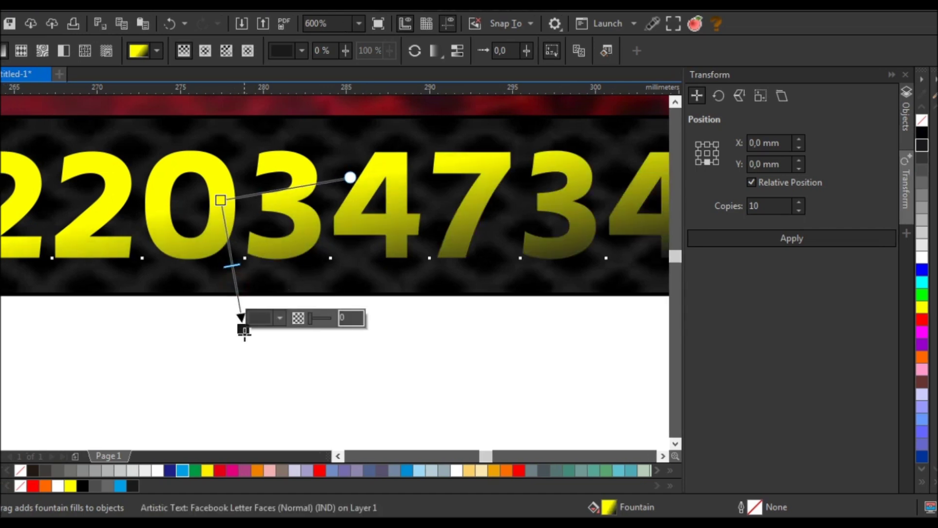
- Set the phone number's gradient to Repeat and Mirror
scroll(362, 278, down, 5)
click(436, 60)
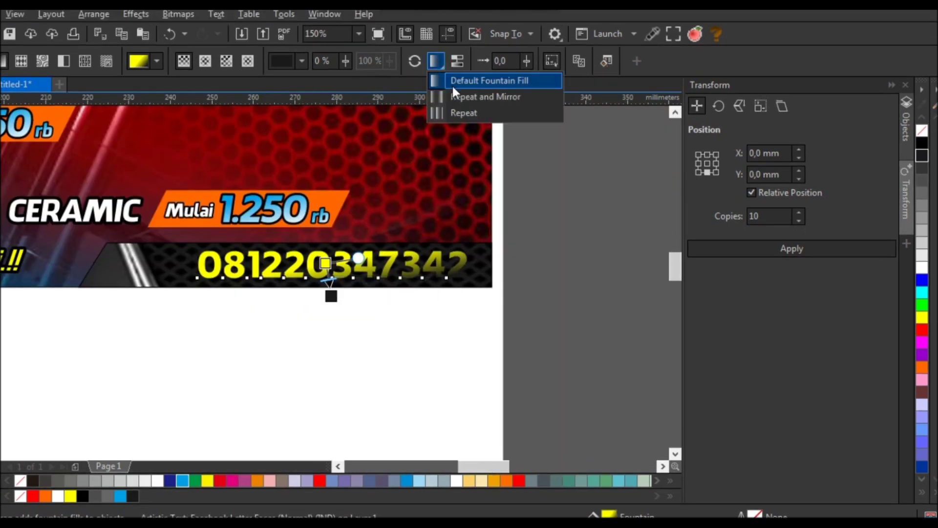
click(465, 96)
scroll(323, 276, up, 2)
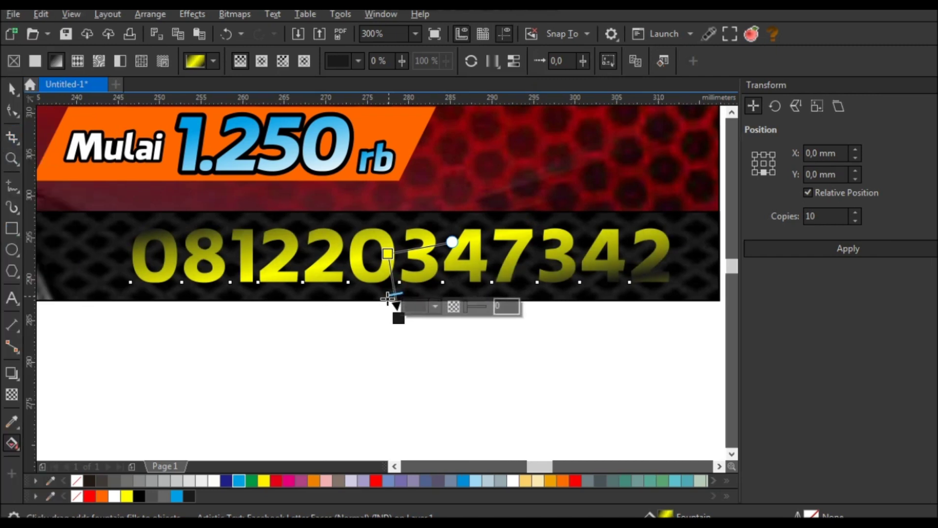
scroll(337, 298, up, 2)
scroll(409, 332, down, 2)
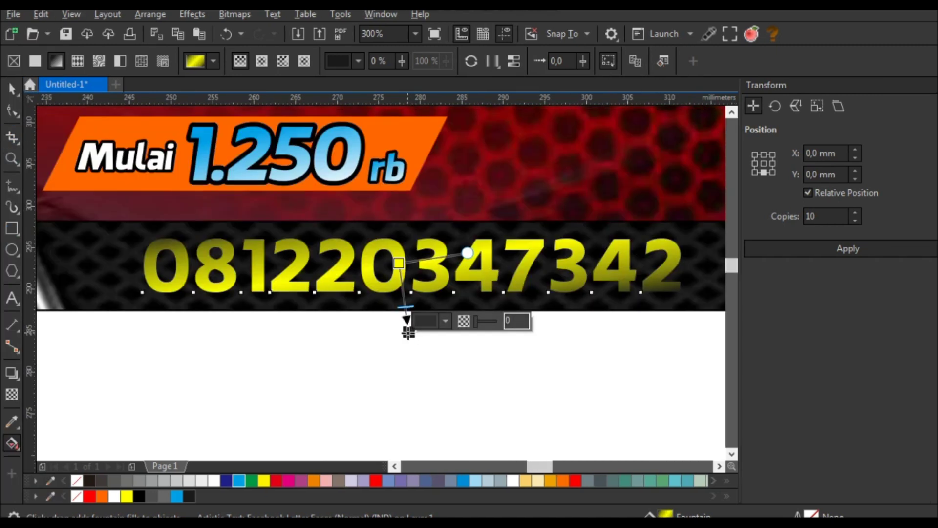
click(12, 90)
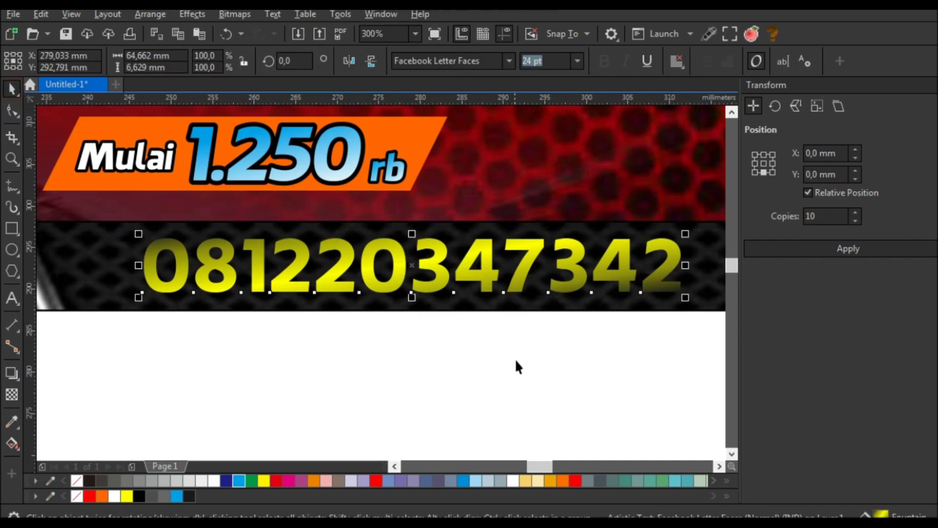
click(515, 358)
scroll(498, 318, down, 4)
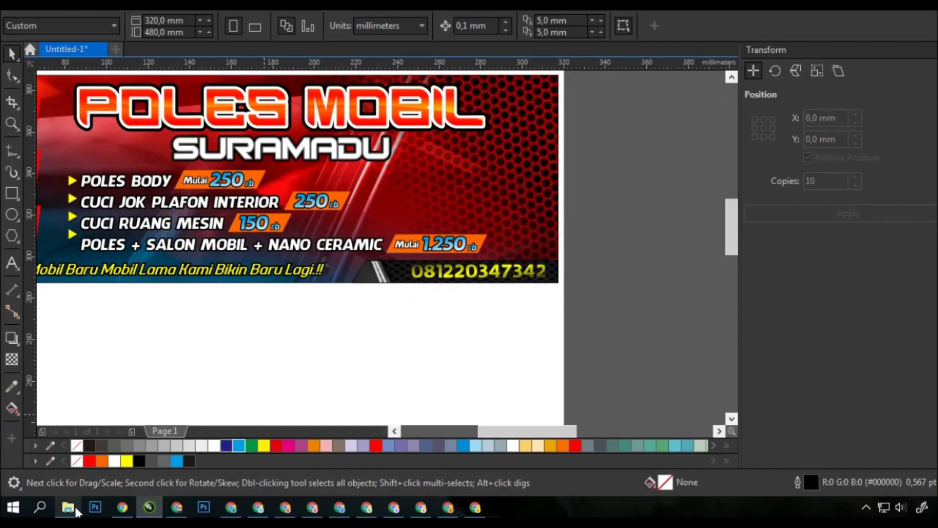
scroll(508, 334, down, 4)
- Separate the two red graphic pieces and move the wide piece away from the page edge
click(535, 280)
drag(535, 279, 474, 310)
click(347, 346)
click(355, 296)
drag(354, 296, 376, 302)
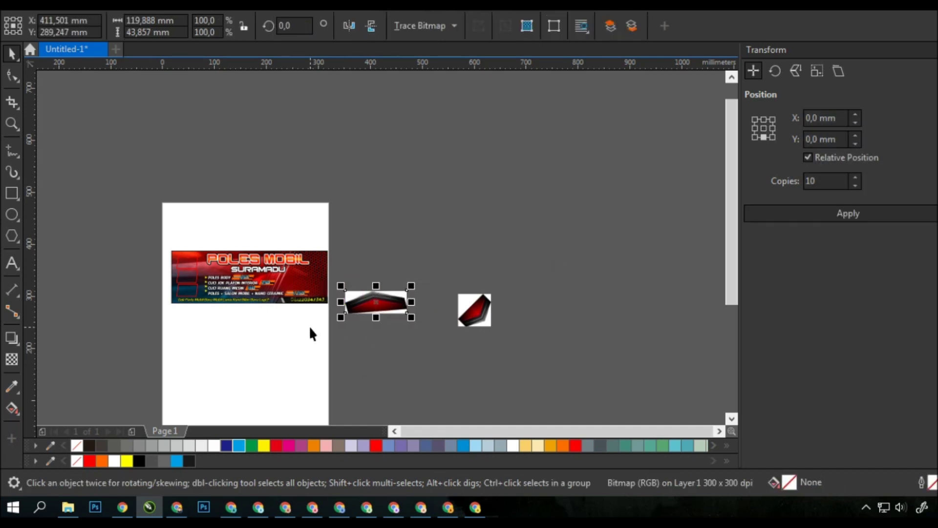
click(305, 339)
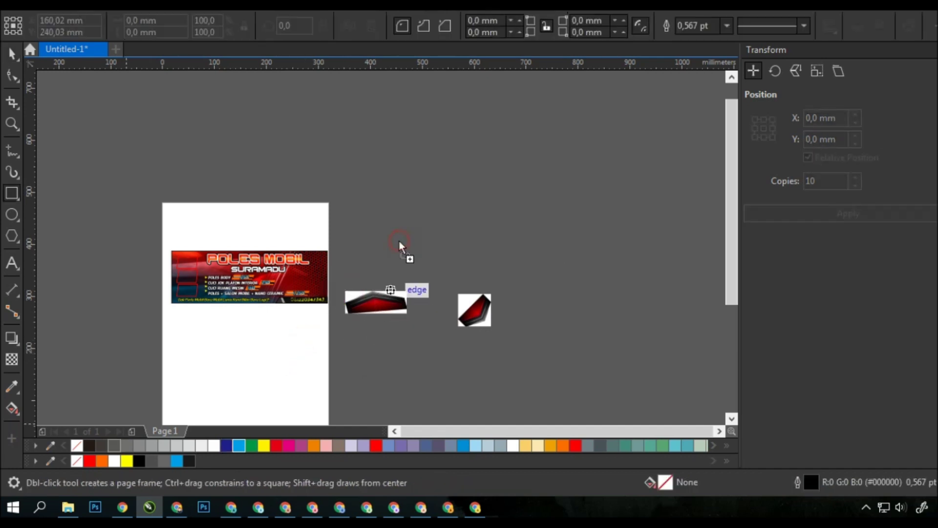
- Paste the WhatsApp logo and scale it down to about a tenth
key(ctrl+v)
drag(498, 141, 324, 315)
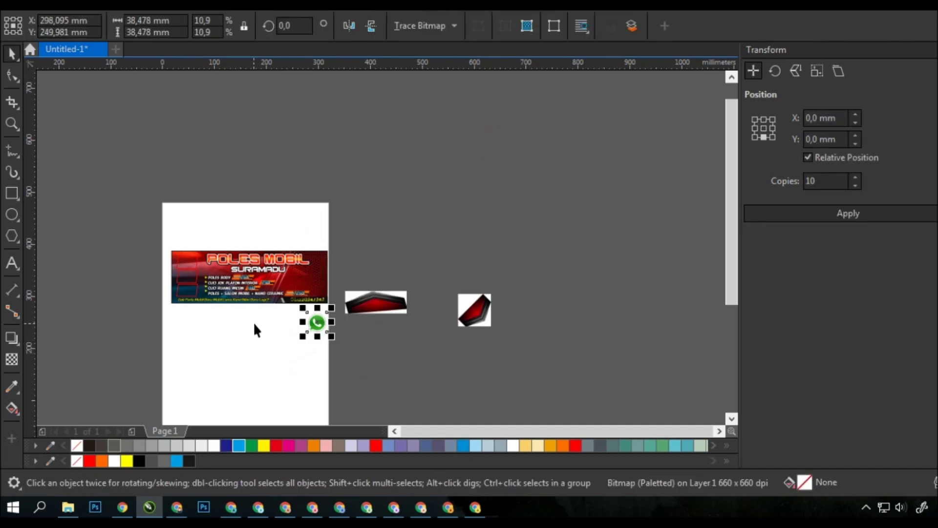
scroll(301, 321, up, 3)
scroll(347, 237, up, 2)
drag(402, 201, 324, 283)
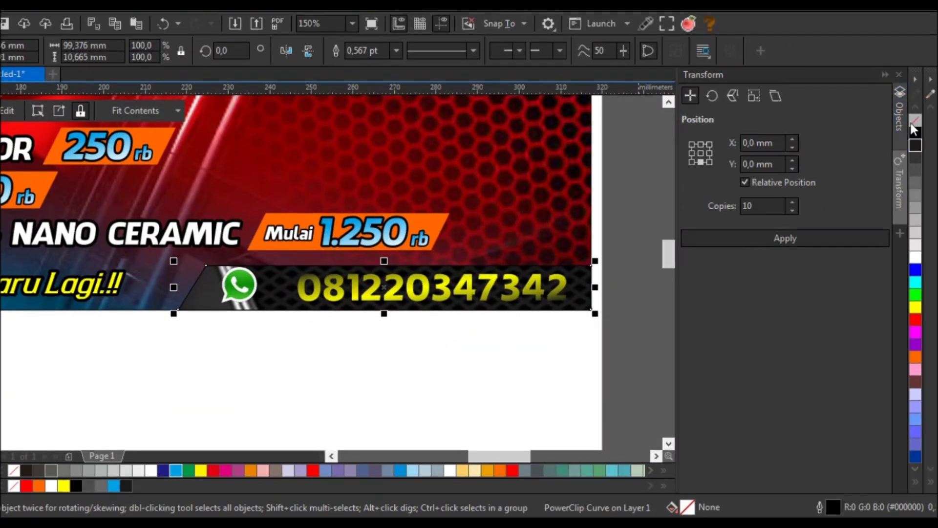
- Give the number strip a 3,0 pt grey outline and stretch it taller
right_click(913, 116)
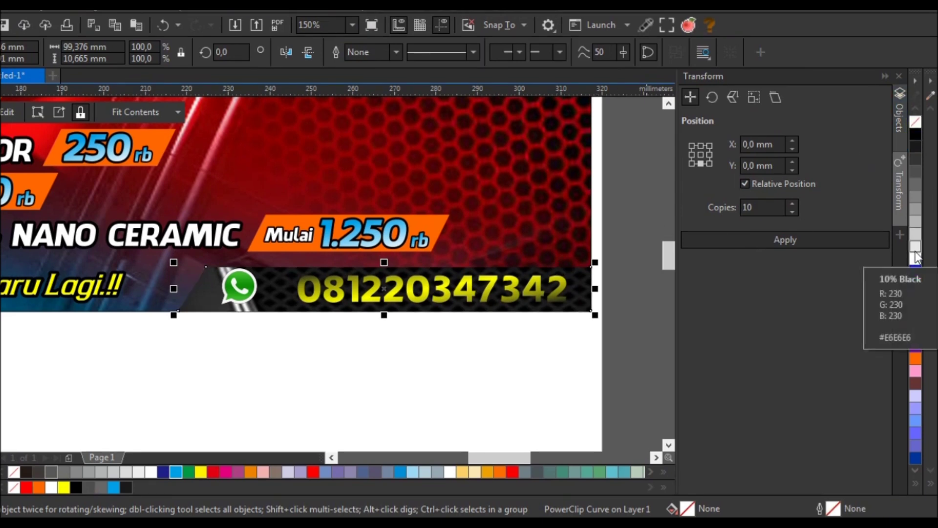
right_click(916, 197)
click(397, 51)
click(371, 141)
drag(370, 276, 368, 267)
- Enlarge the phone number and the WhatsApp logo slightly
scroll(412, 317, down, 1)
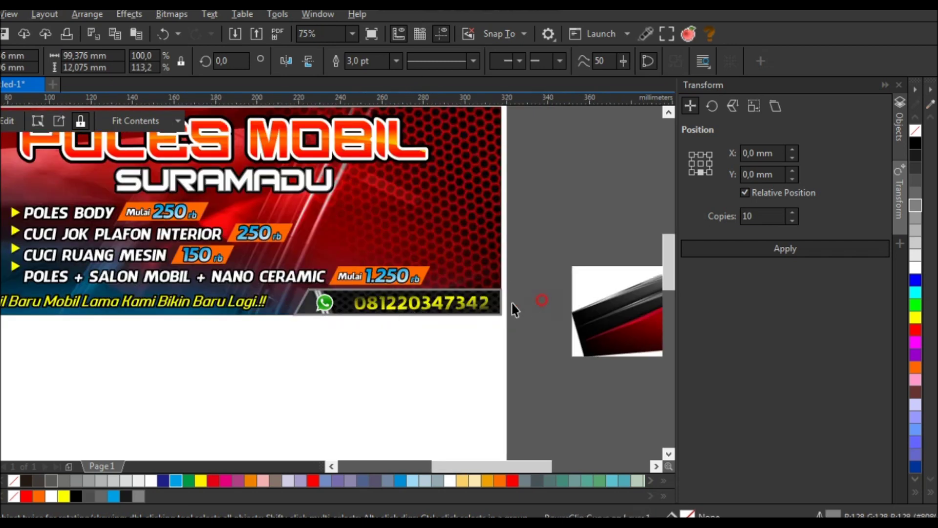
scroll(514, 309, up, 1)
click(264, 298)
drag(262, 285, 245, 285)
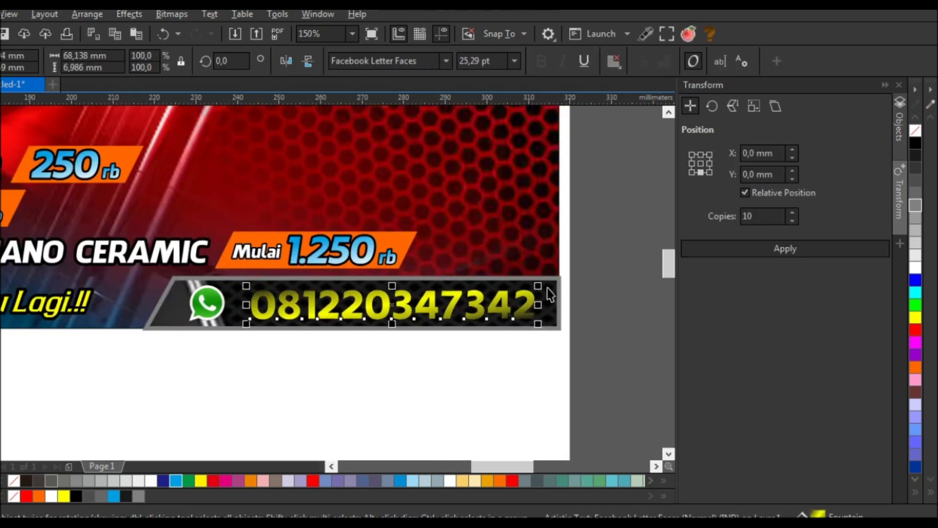
click(581, 275)
click(227, 323)
scroll(227, 323, up, 1)
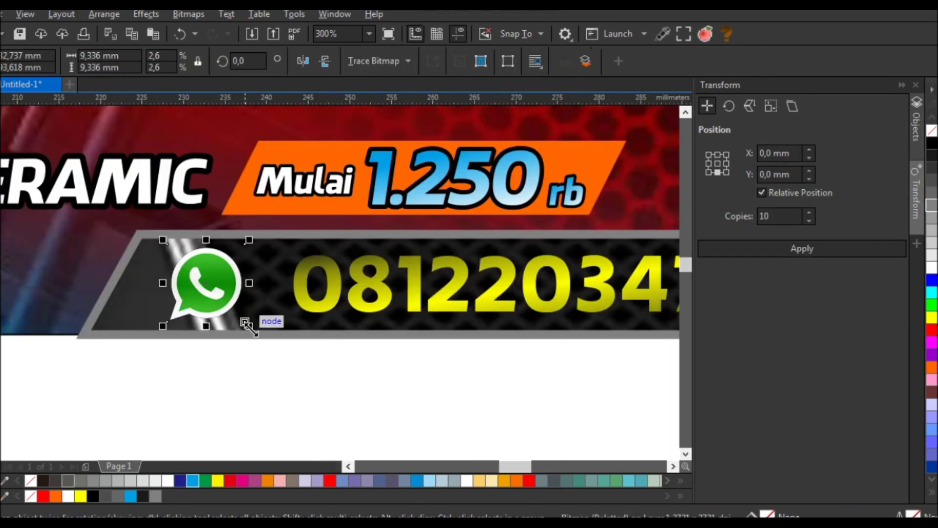
drag(249, 327, 251, 288)
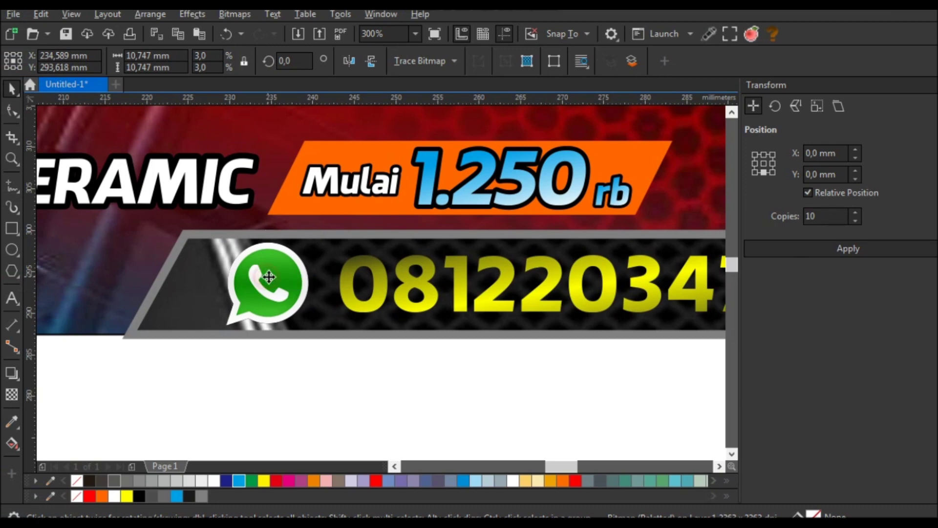
- Move the slanted strip's bottom-left node inward to narrow it
click(146, 248)
click(7, 112)
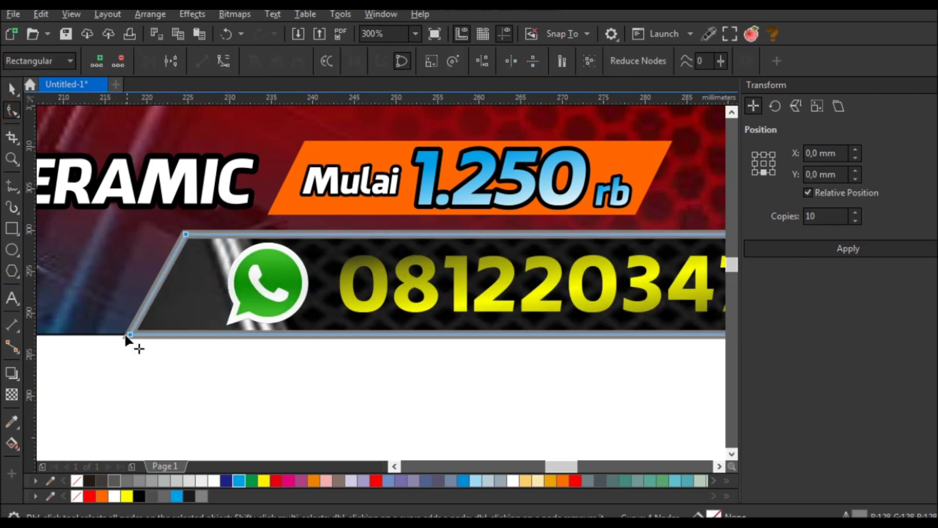
drag(146, 333, 163, 333)
scroll(164, 333, down, 1)
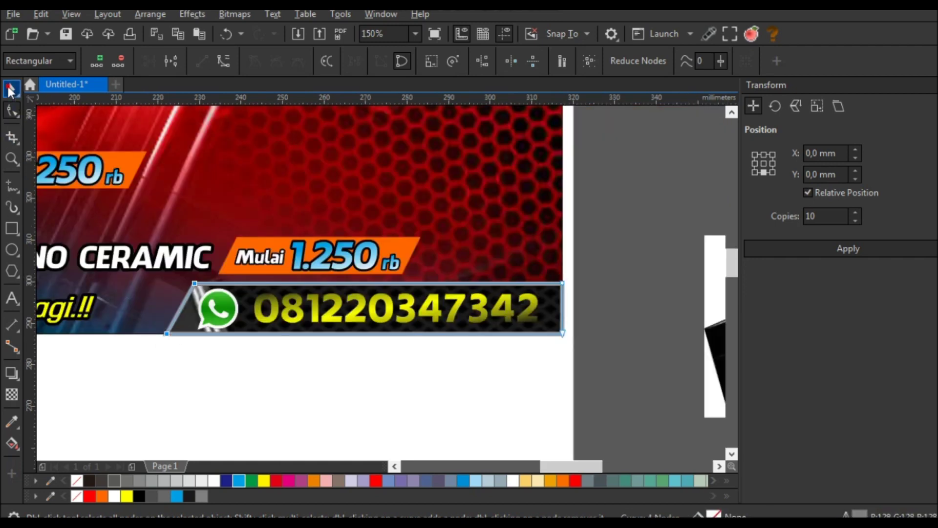
click(9, 89)
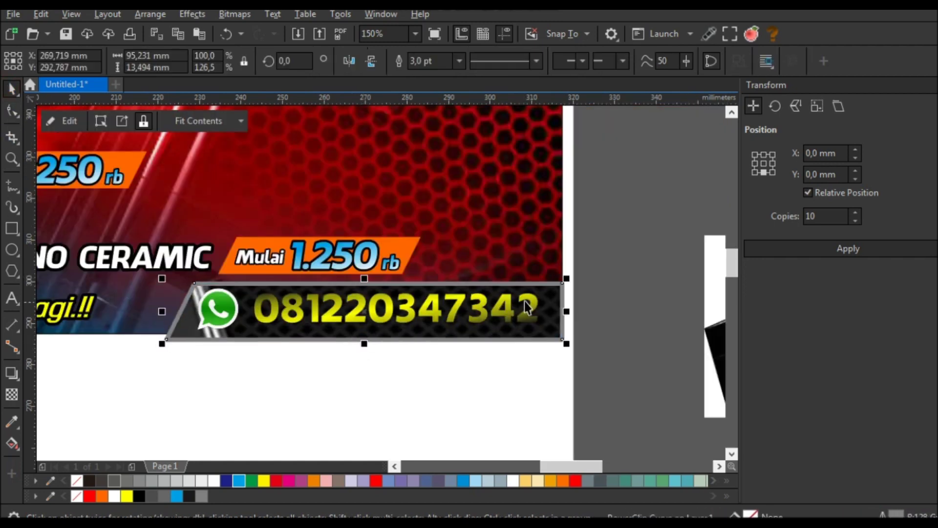
click(513, 251)
scroll(469, 312, down, 1)
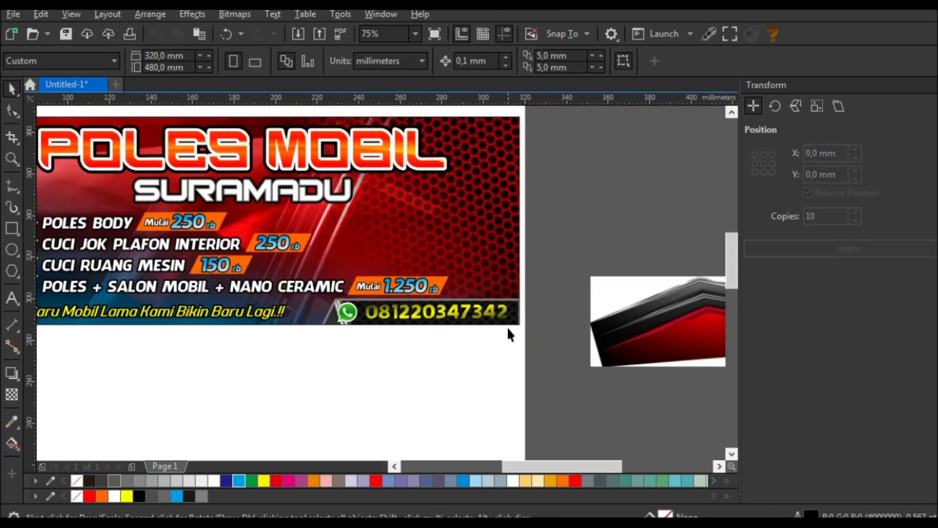
- Select the strip, icon and number together and nudge them right inside the background
scroll(508, 325, down, 1)
scroll(447, 323, up, 1)
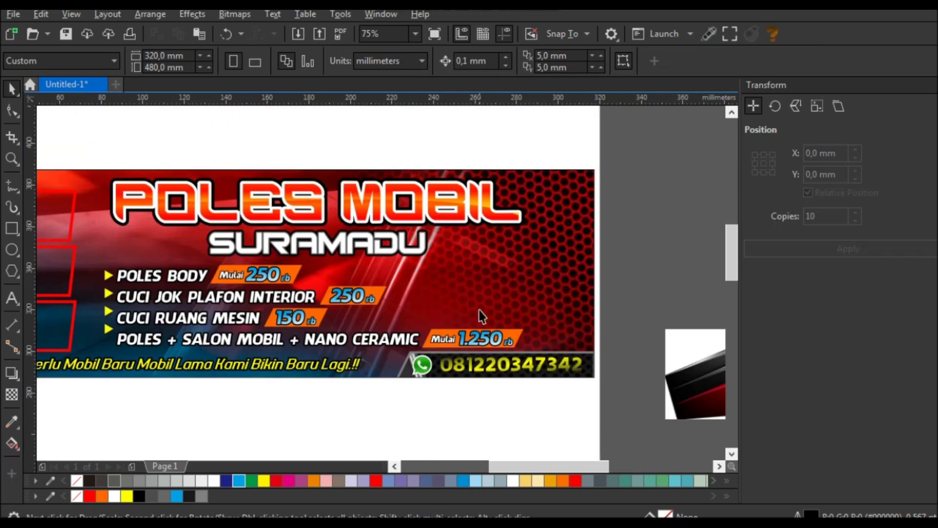
click(592, 375)
click(630, 354)
drag(630, 351, 362, 424)
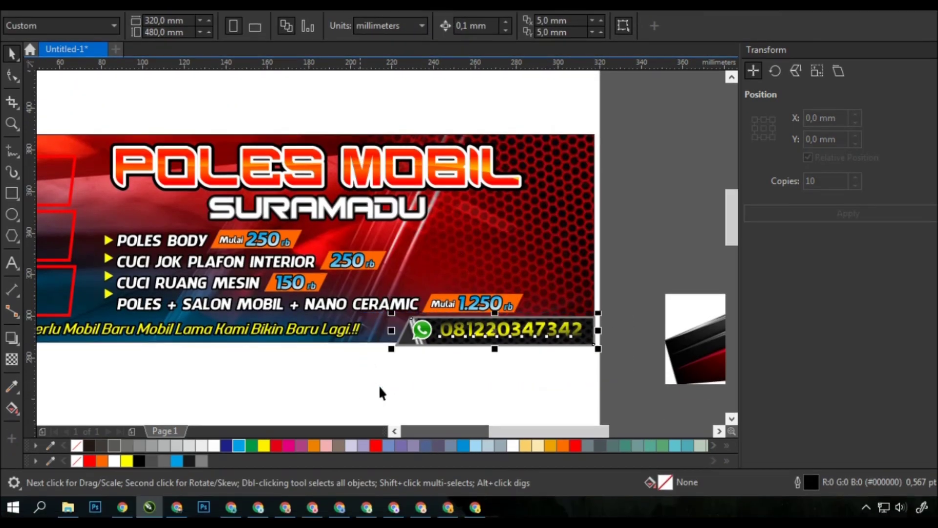
scroll(510, 341, up, 1)
drag(510, 306, 591, 214)
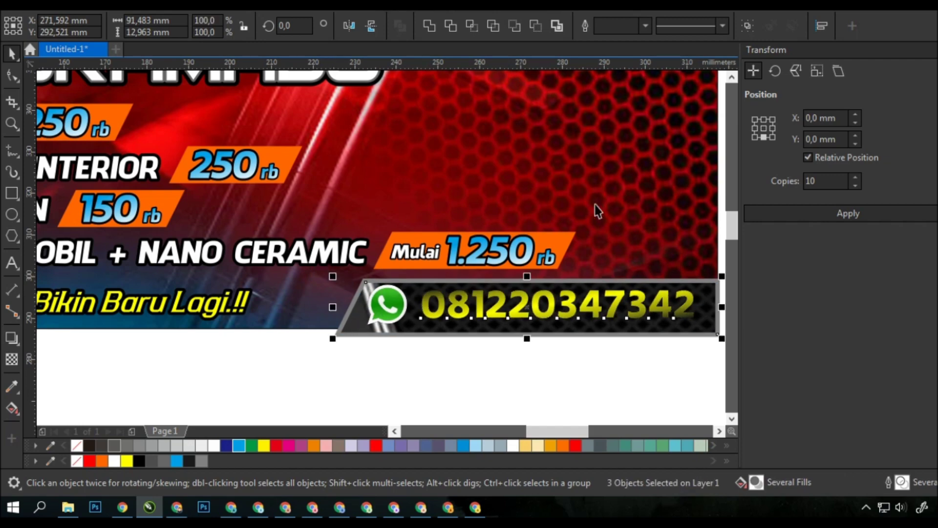
scroll(588, 195, down, 2)
- Paste the car-polishing photo beside the page
click(553, 339)
scroll(553, 339, down, 1)
scroll(499, 310, up, 2)
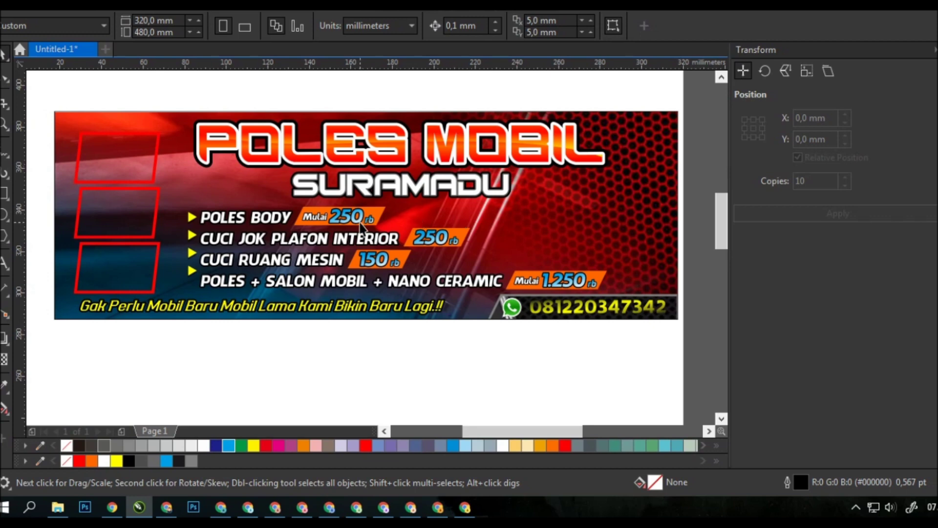
scroll(276, 141, down, 2)
key(ctrl+v)
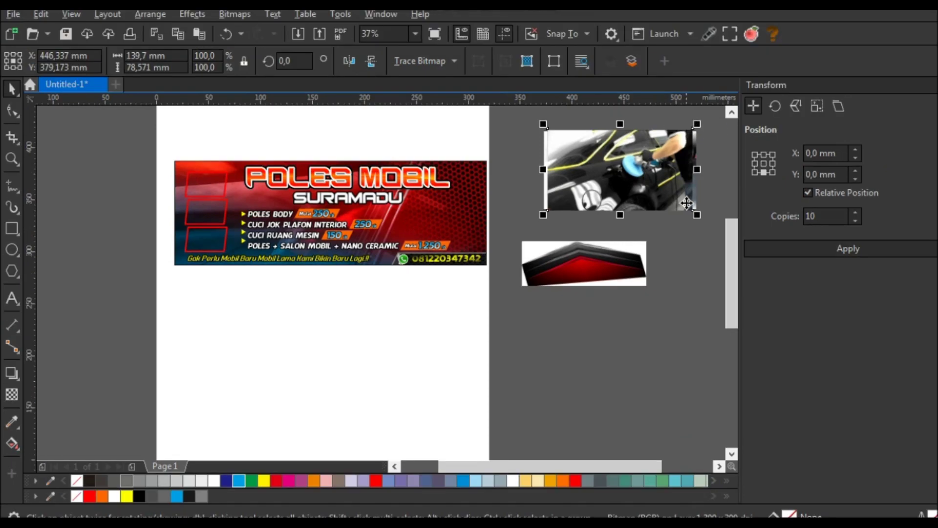
- Move the polishing and interior photos onto the banner's left side, shrinking the interior photo to a third
drag(635, 165, 205, 184)
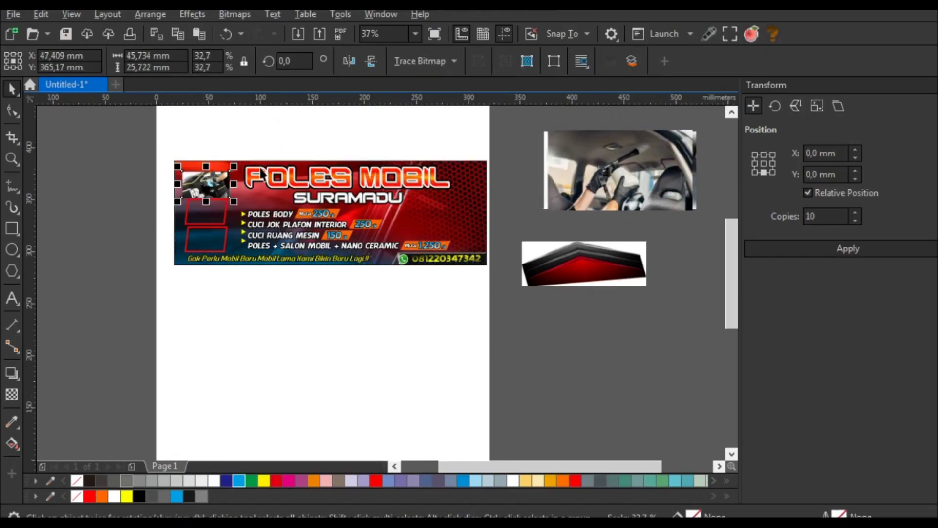
click(623, 169)
drag(623, 169, 209, 210)
drag(284, 164, 235, 191)
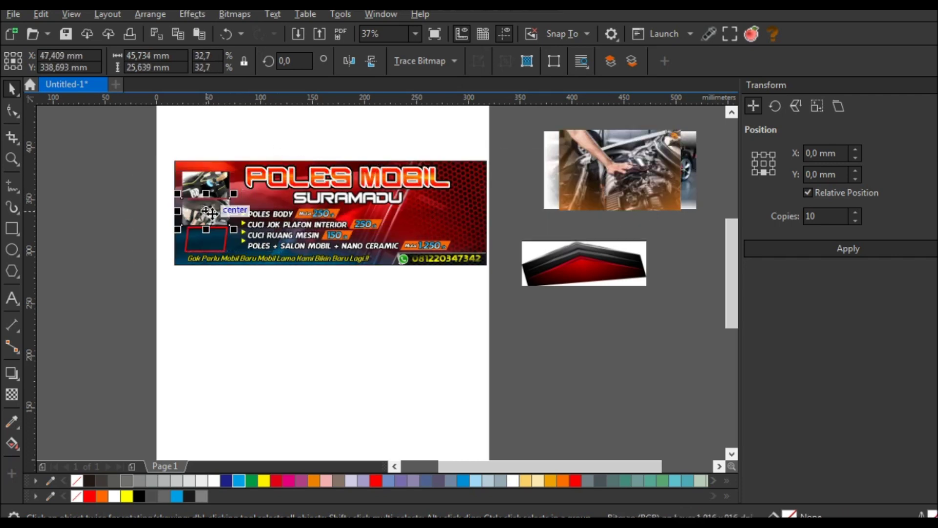
scroll(215, 210, up, 2)
scroll(215, 210, down, 2)
- Place and shrink the engine photo, then clip the polishing photo into the top red frame
drag(660, 159, 233, 222)
drag(283, 181, 238, 191)
click(285, 130)
scroll(231, 196, up, 2)
click(251, 164)
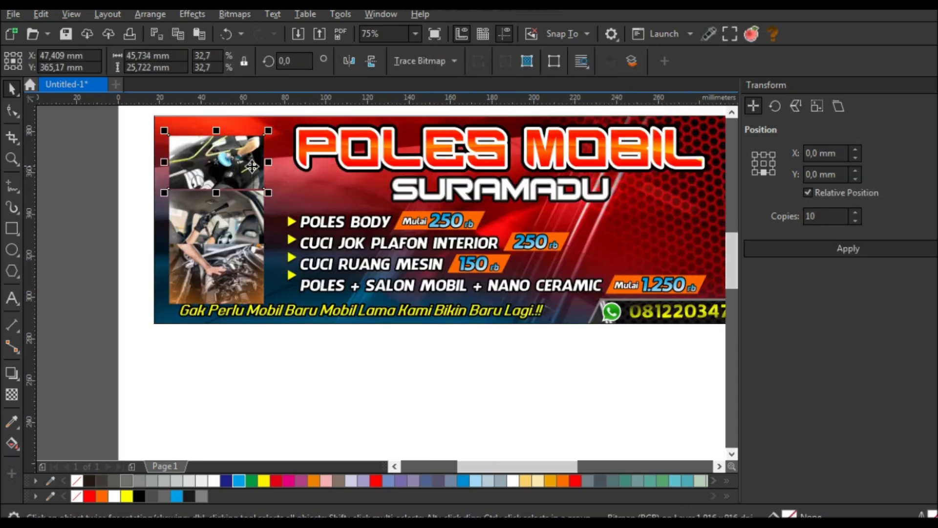
drag(258, 128, 230, 148)
- Clip the interior and engine photos into the second and third red frames
click(237, 221)
drag(243, 221, 245, 225)
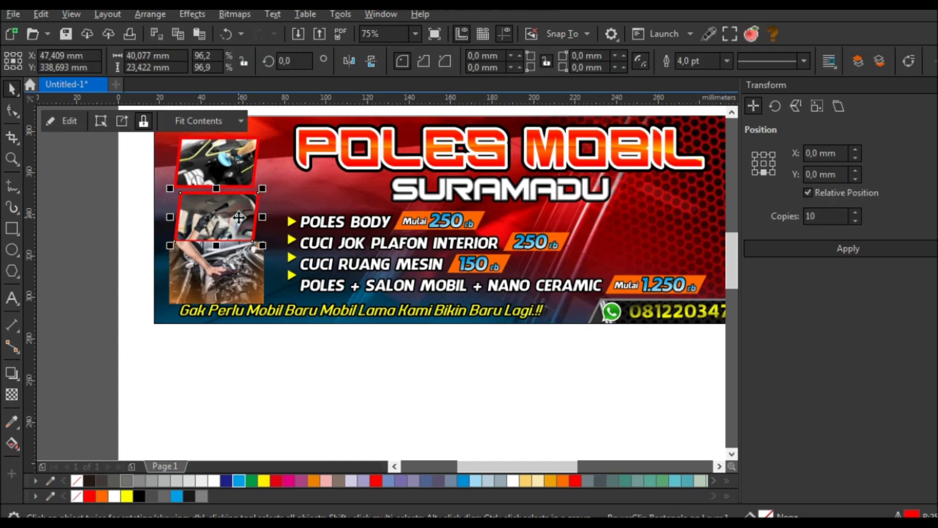
click(249, 275)
click(247, 335)
drag(247, 335, 216, 272)
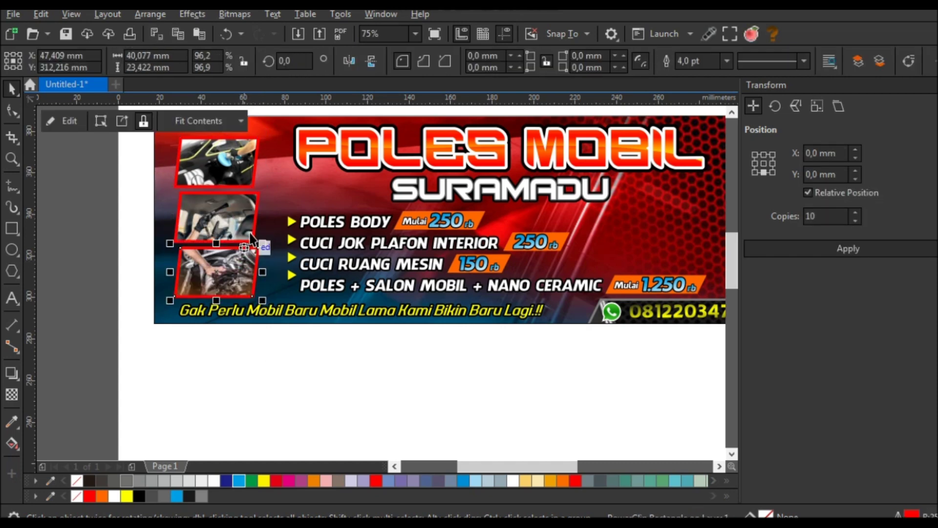
drag(216, 128, 235, 189)
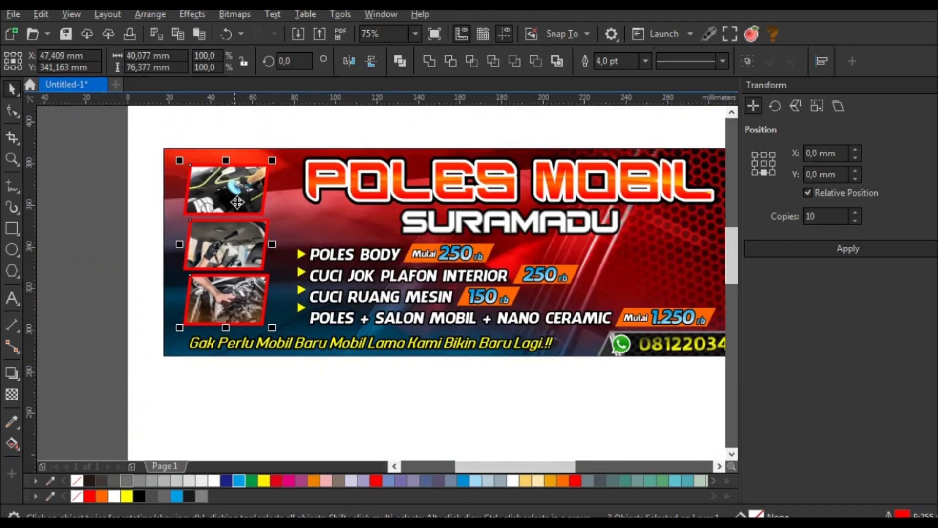
- Add a down-right drop shadow to the photo frames with 86 opacity
click(12, 373)
drag(226, 244, 274, 305)
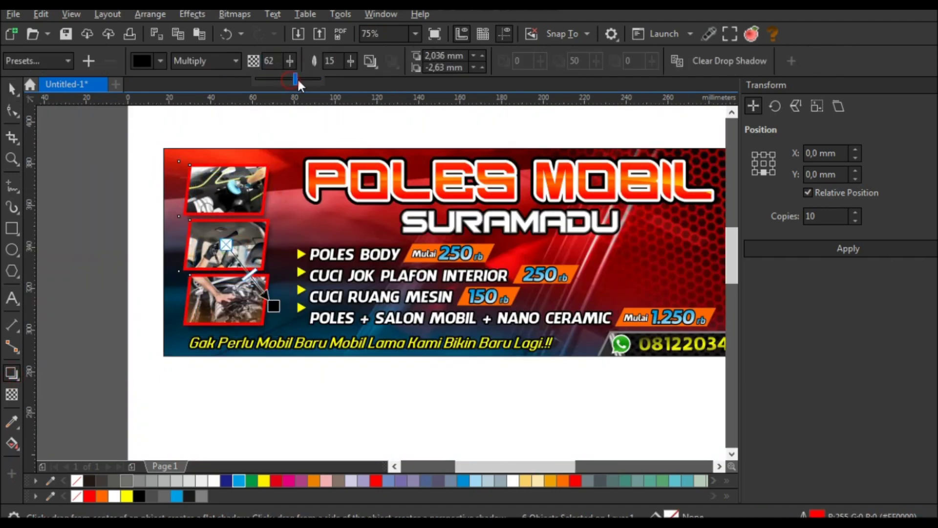
click(290, 60)
drag(294, 81, 301, 83)
drag(276, 306, 275, 306)
scroll(277, 306, up, 2)
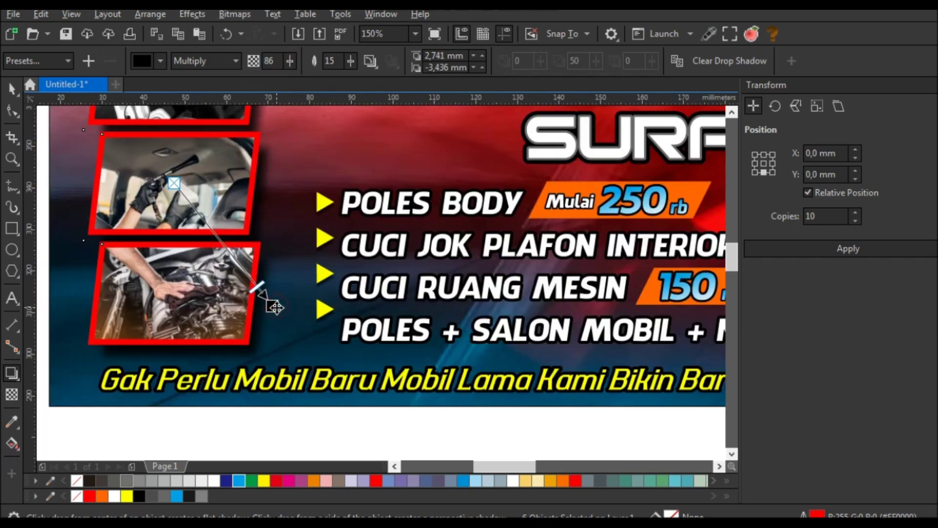
scroll(276, 307, down, 4)
click(11, 89)
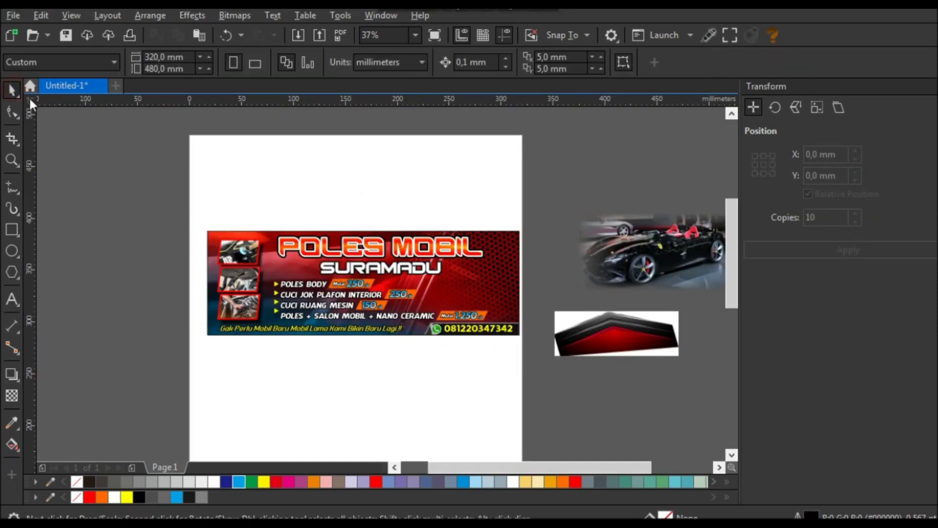
- Clip the black sports car photo into the banner's right side
click(508, 269)
click(654, 244)
drag(654, 244, 533, 268)
scroll(521, 276, up, 2)
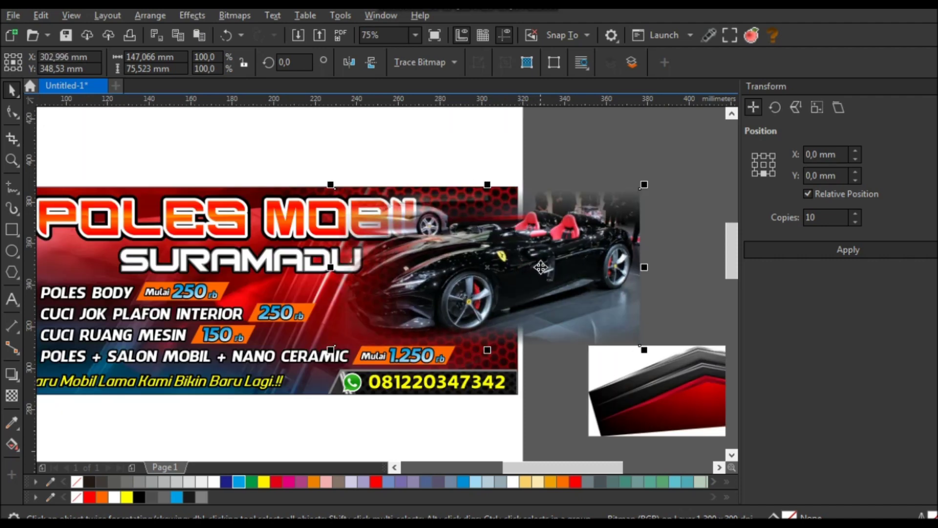
key(Escape)
click(256, 190)
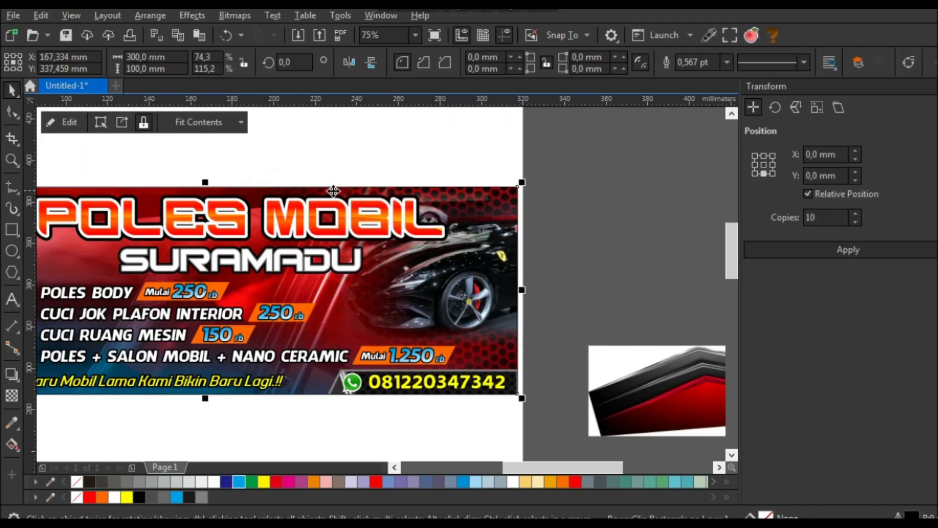
click(482, 165)
scroll(482, 165, down, 2)
scroll(267, 244, up, 2)
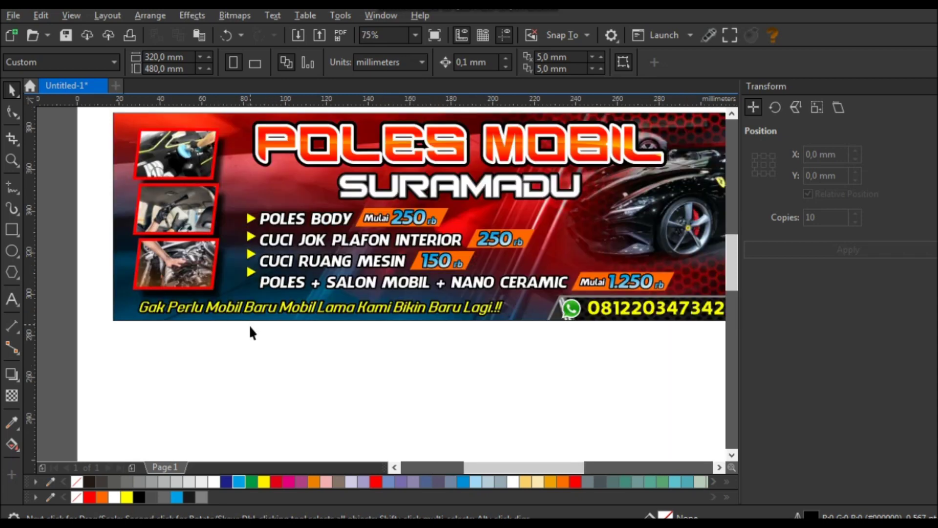
- Scale up the four yellow bullet triangles to line up with the text
drag(220, 208, 218, 205)
scroll(252, 296, up, 2)
drag(228, 264, 220, 299)
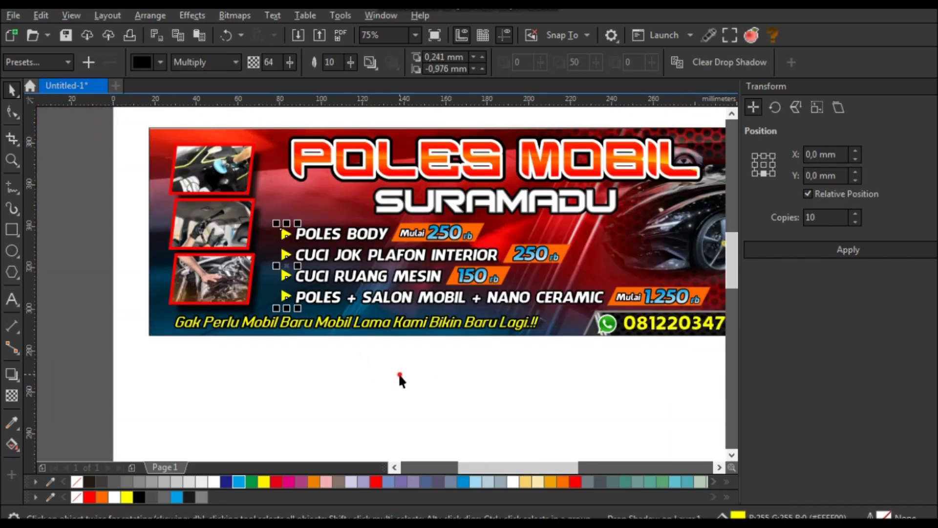
click(400, 380)
scroll(220, 227, down, 2)
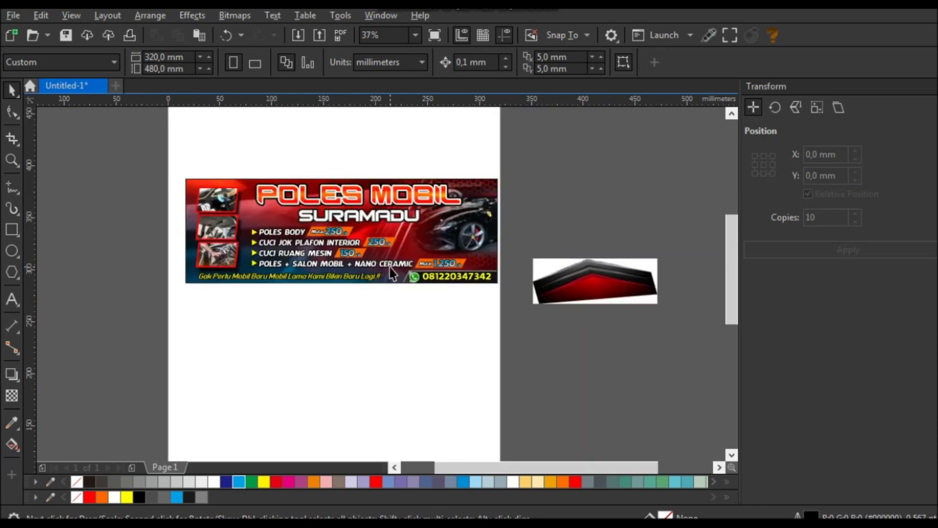
- Move the two chevron images below the banner and beside the page
click(604, 279)
drag(605, 280, 591, 296)
scroll(632, 321, down, 2)
drag(517, 335, 517, 336)
scroll(517, 335, up, 4)
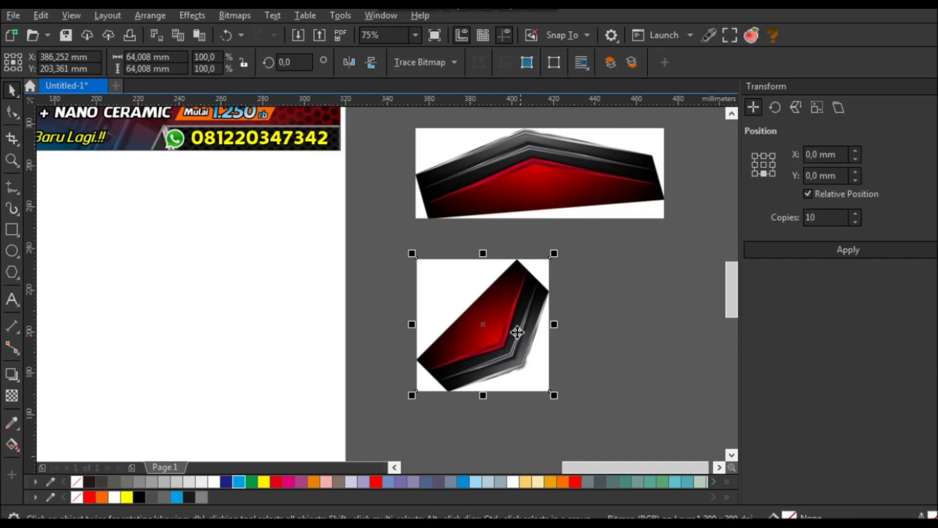
- Trace a closed Pen outline around the diagonal chevron's corners
click(18, 196)
click(59, 235)
scroll(509, 261, up, 10)
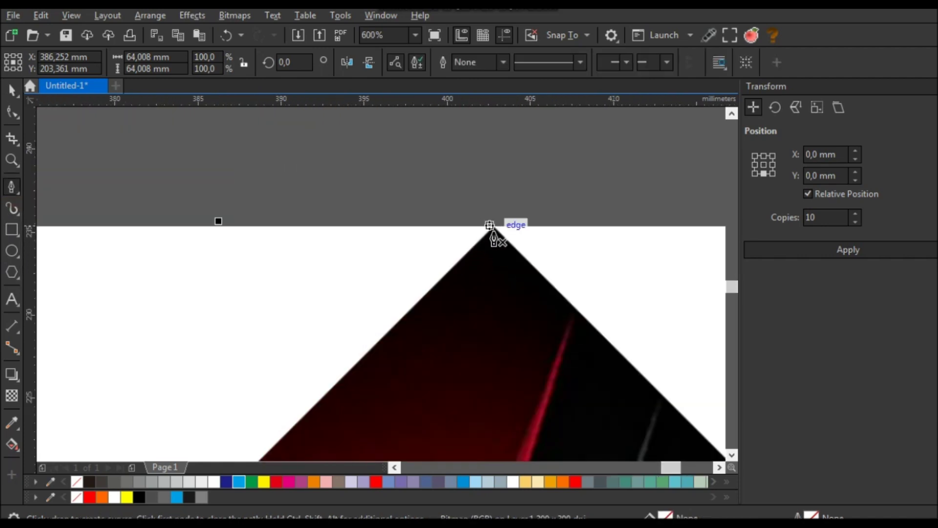
click(491, 196)
scroll(419, 199, down, 3)
scroll(491, 269, up, 2)
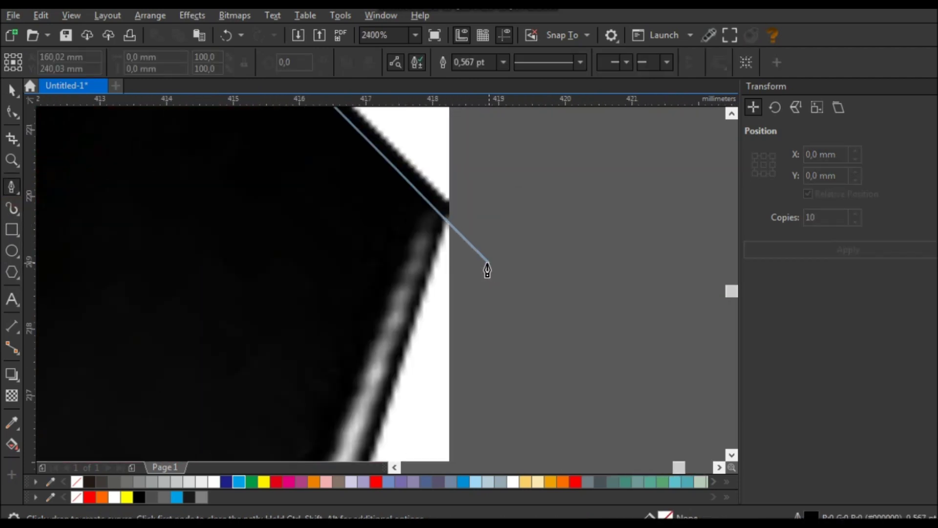
click(446, 215)
scroll(446, 215, down, 7)
scroll(446, 245, up, 7)
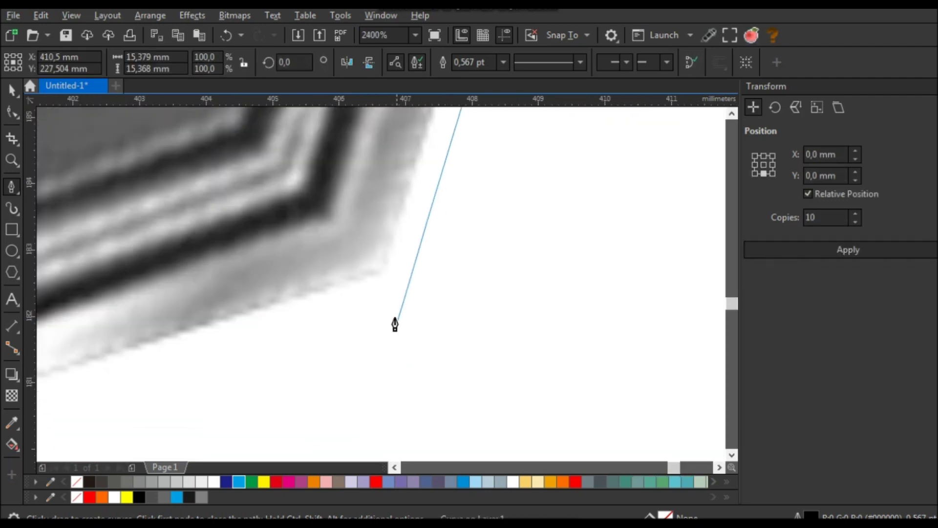
click(377, 276)
scroll(454, 272, down, 4)
scroll(125, 369, up, 7)
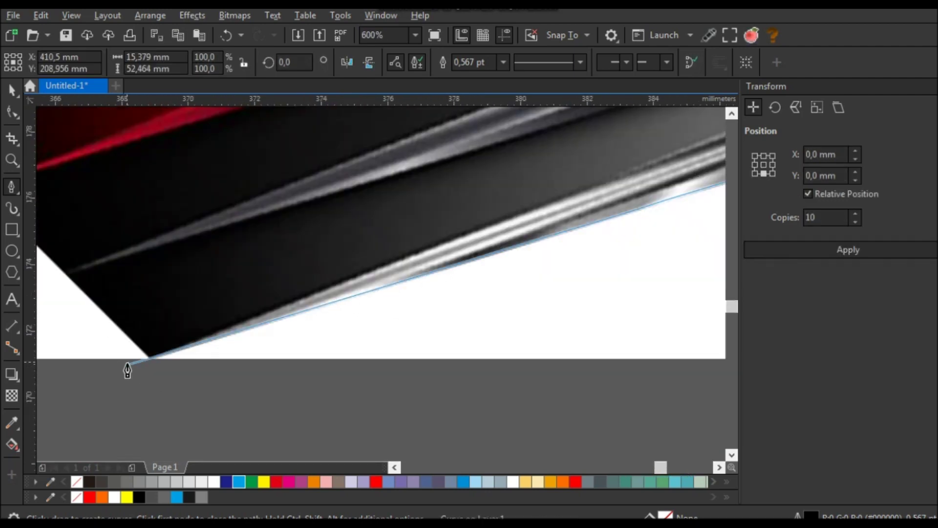
click(191, 339)
scroll(342, 342, down, 4)
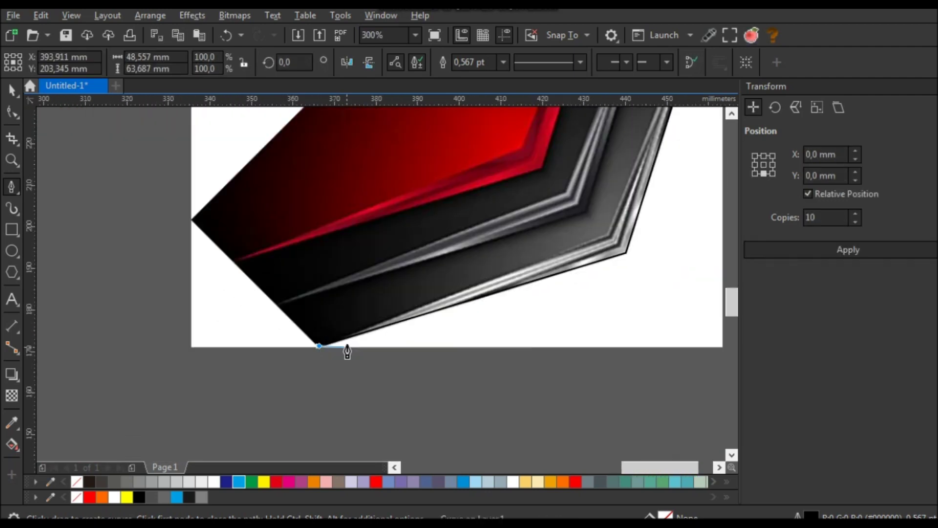
scroll(269, 278, up, 3)
click(115, 172)
scroll(184, 373, down, 5)
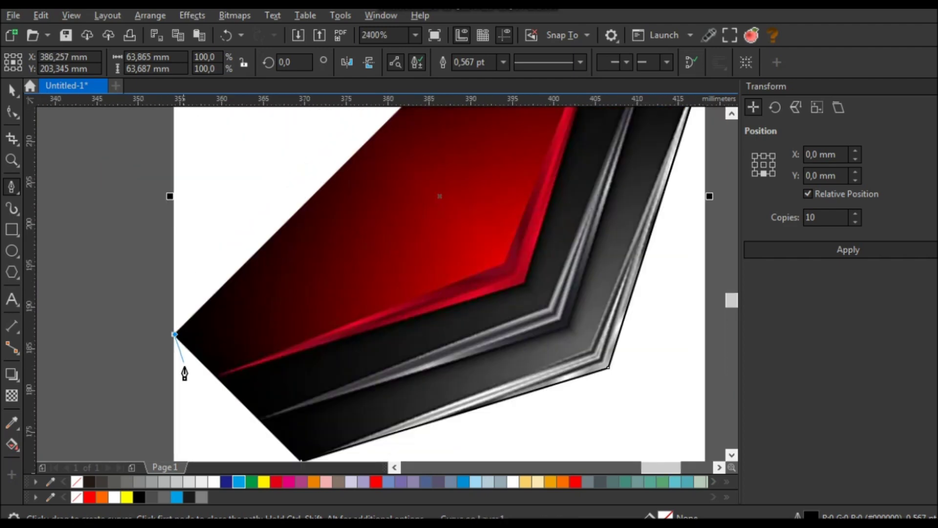
scroll(291, 230, up, 3)
click(310, 198)
scroll(351, 228, down, 2)
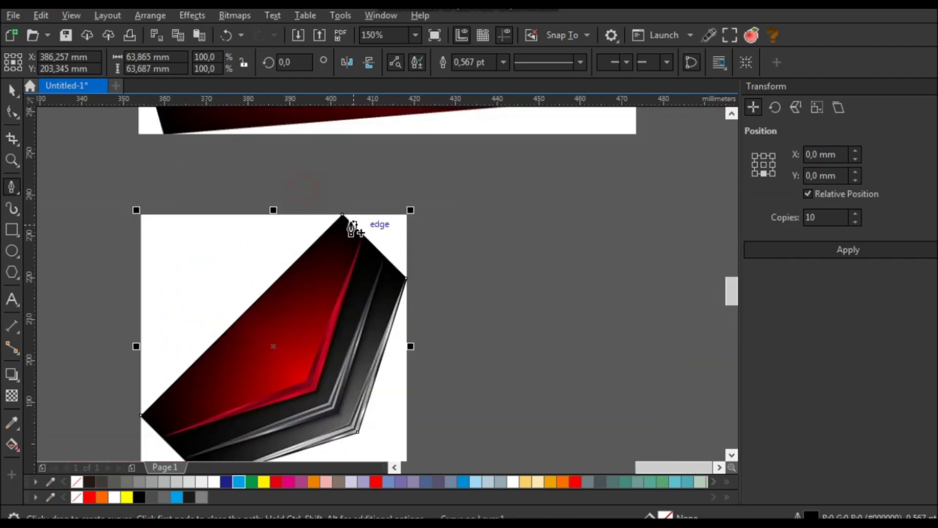
- Intersect the outline with the diagonal chevron image and delete the leftover bitmap
click(11, 91)
shift+click(209, 237)
click(472, 62)
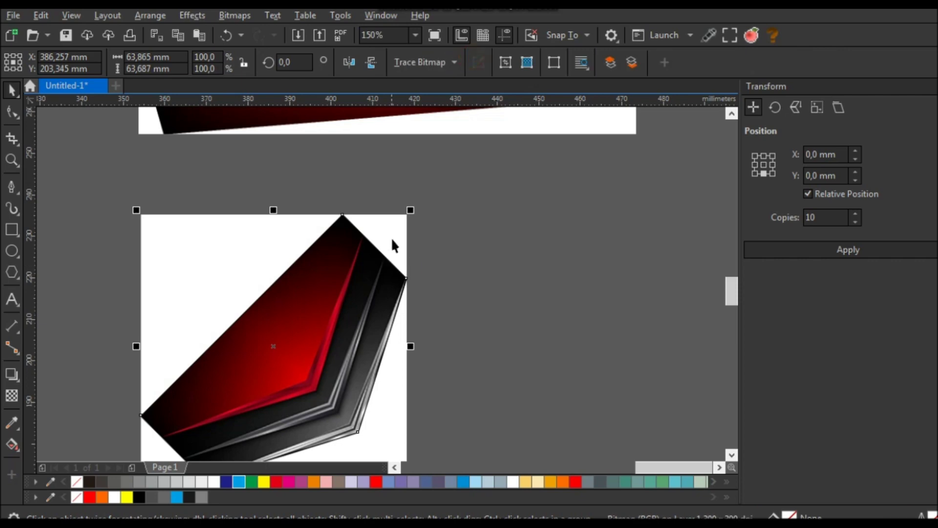
click(392, 245)
key(Delete)
- Trace a closed Pen outline around the wide horizontal chevron image
scroll(348, 310, down, 2)
click(376, 275)
scroll(376, 275, up, 1)
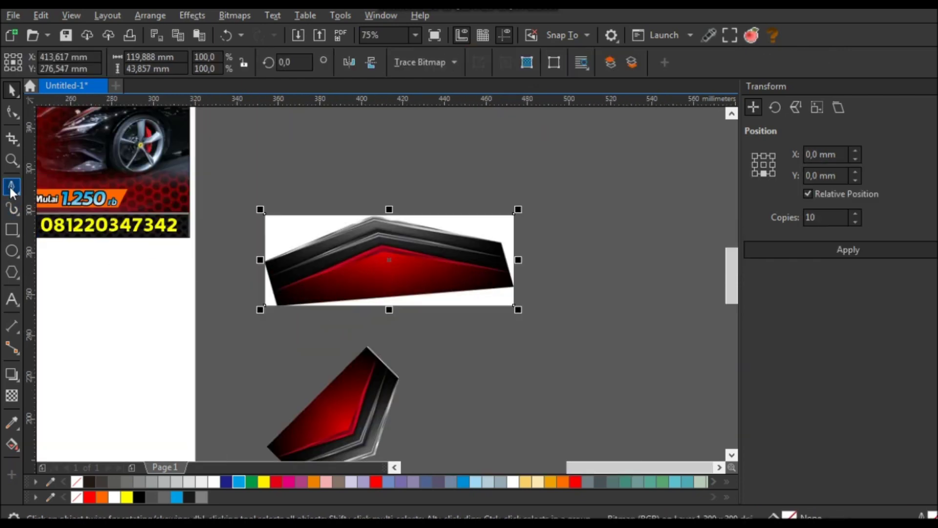
click(12, 187)
scroll(277, 305, up, 5)
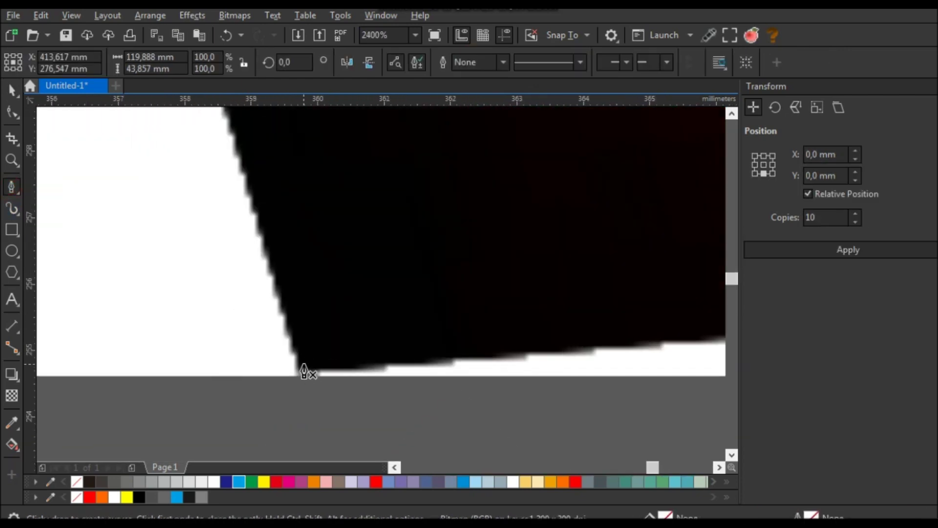
click(304, 371)
scroll(335, 386, down, 3)
scroll(281, 205, up, 1)
click(258, 260)
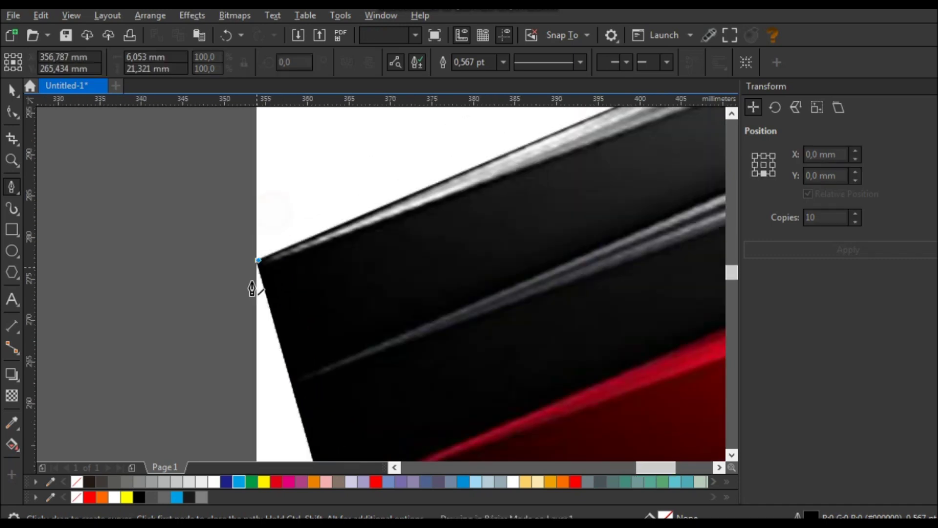
scroll(252, 289, down, 3)
scroll(473, 184, up, 2)
click(475, 201)
scroll(489, 220, down, 4)
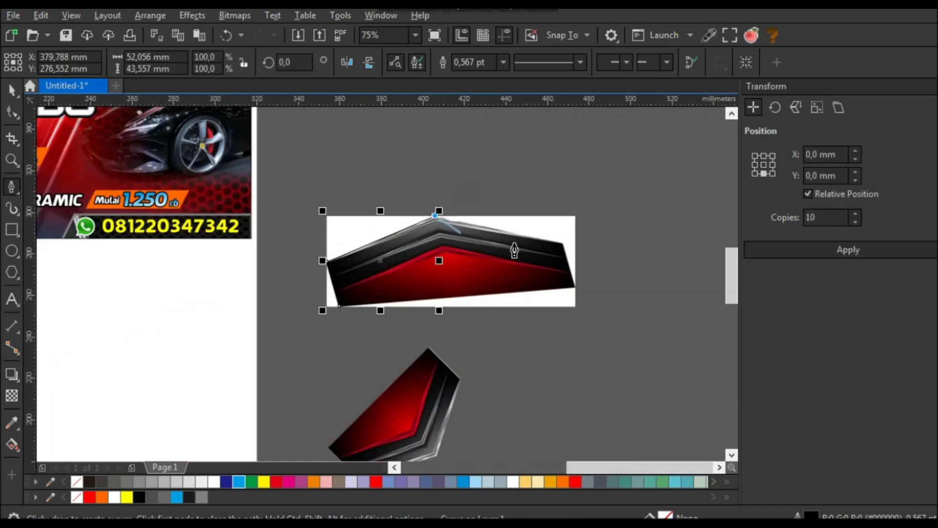
scroll(566, 245, up, 4)
click(691, 210)
scroll(438, 203, down, 3)
scroll(492, 282, up, 5)
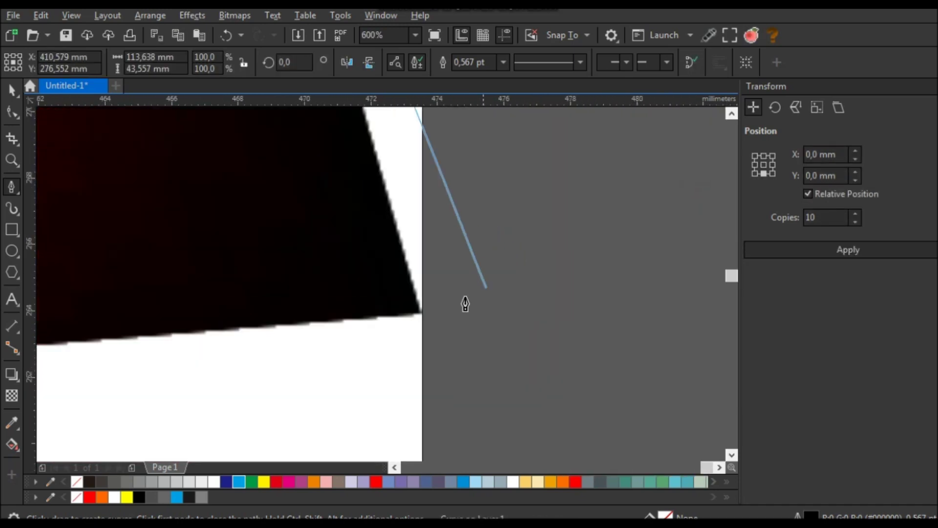
click(458, 324)
scroll(458, 324, down, 5)
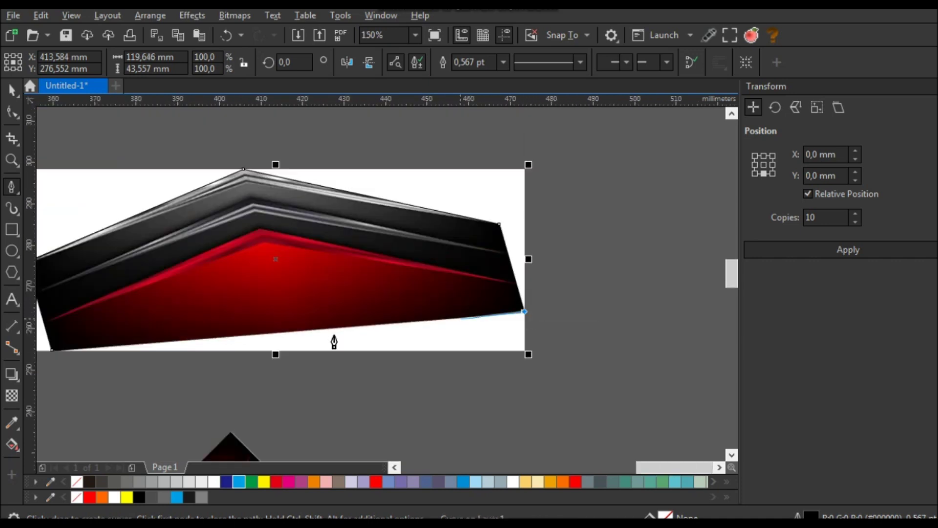
click(12, 90)
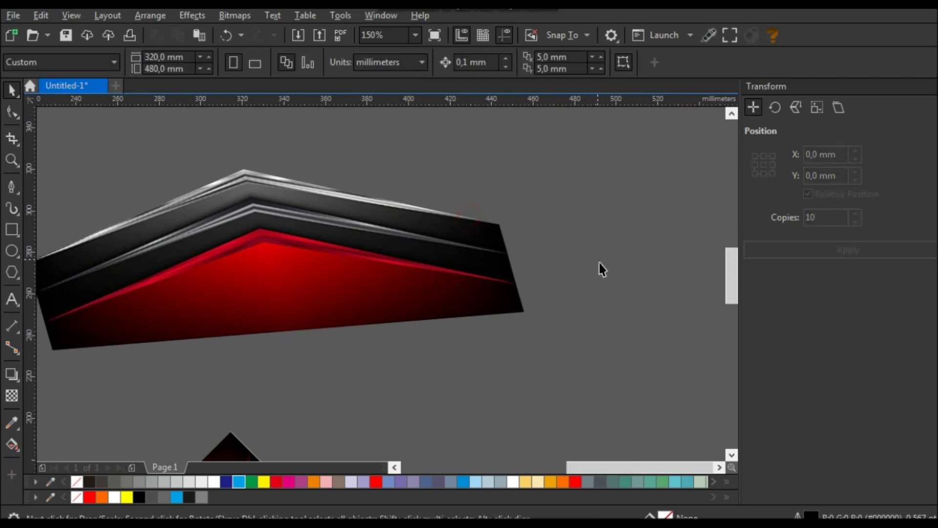
- Position the cut wide chevron along the banner's bottom-left edge and send it to back
scroll(599, 263, down, 5)
drag(562, 266, 386, 255)
scroll(389, 250, up, 3)
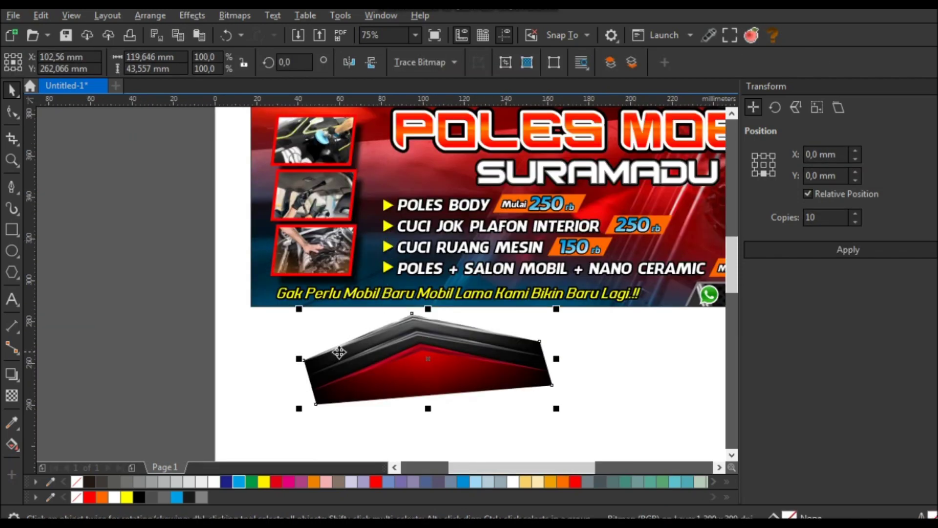
drag(272, 328, 273, 329)
drag(325, 360, 252, 309)
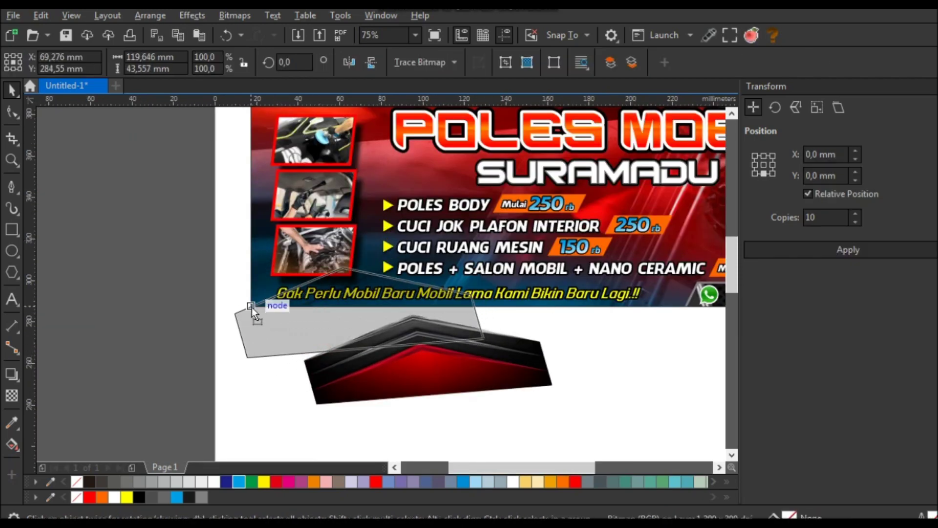
scroll(331, 313, up, 2)
drag(617, 283, 607, 307)
drag(372, 304, 306, 303)
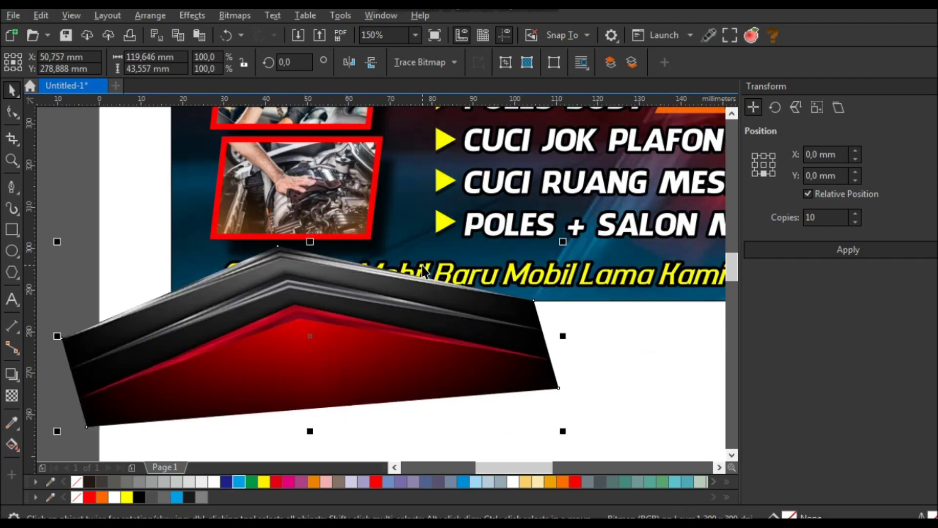
key(shift+Page_Down)
- Place the diagonal chevron on the banner's top-left corner and PowerClip it inside the banner
click(540, 371)
scroll(356, 358, down, 4)
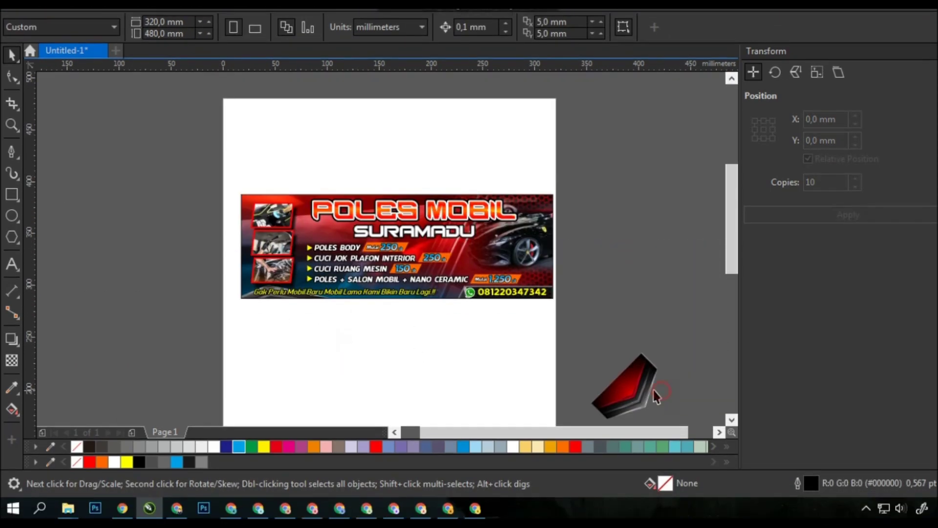
drag(656, 395, 270, 198)
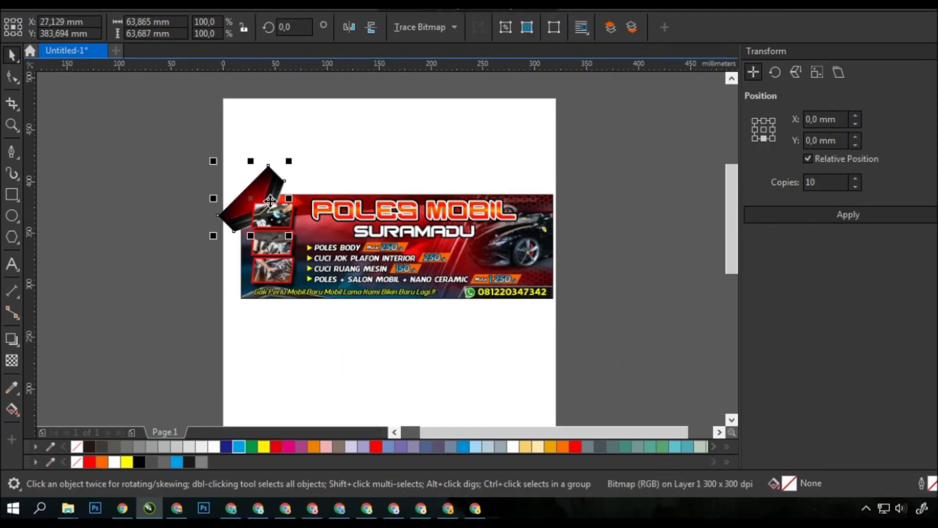
scroll(270, 198, up, 3)
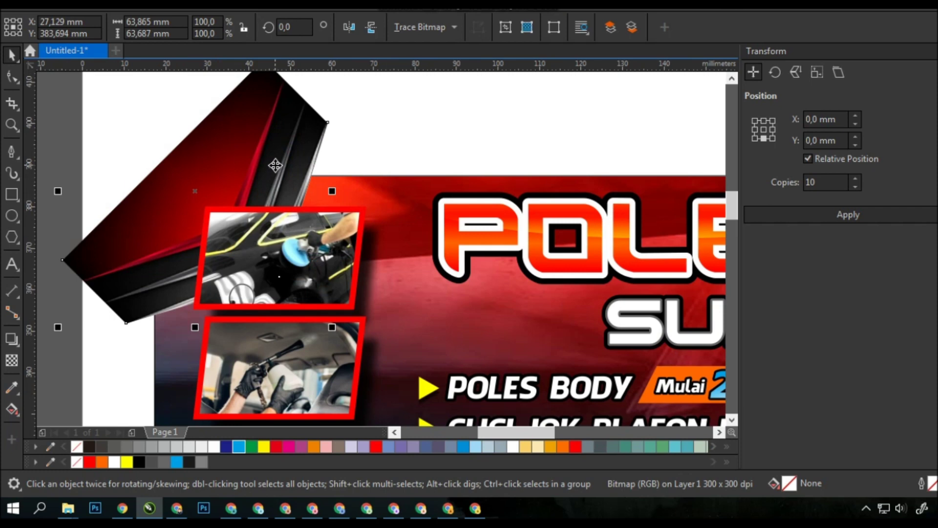
drag(277, 159, 278, 173)
drag(163, 180, 397, 199)
click(380, 146)
scroll(260, 142, down, 4)
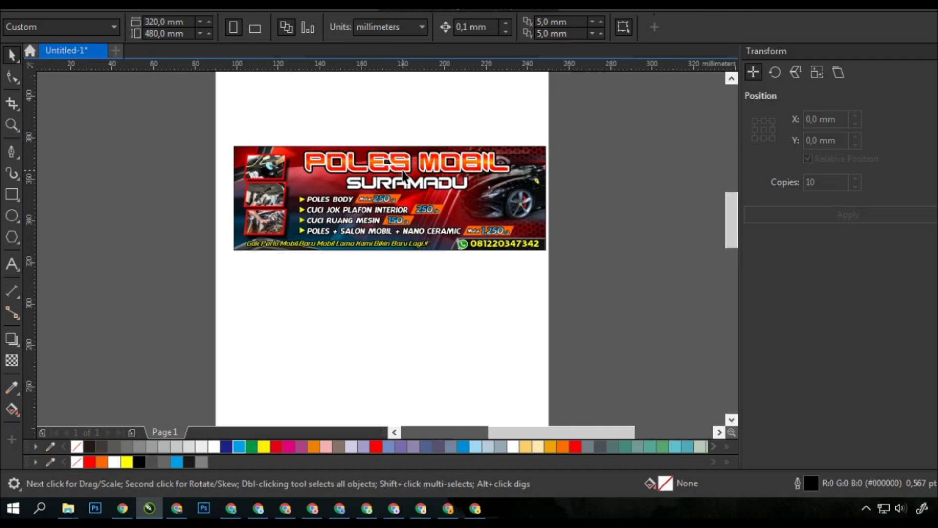
scroll(401, 172, up, 3)
click(528, 307)
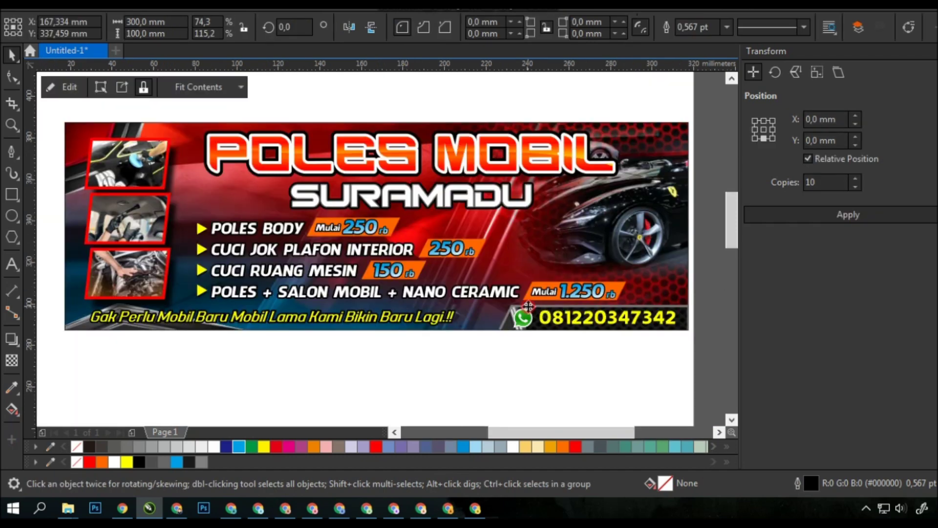
- Inside the number strip's PowerClip, move the dark background image down
double_click(680, 307)
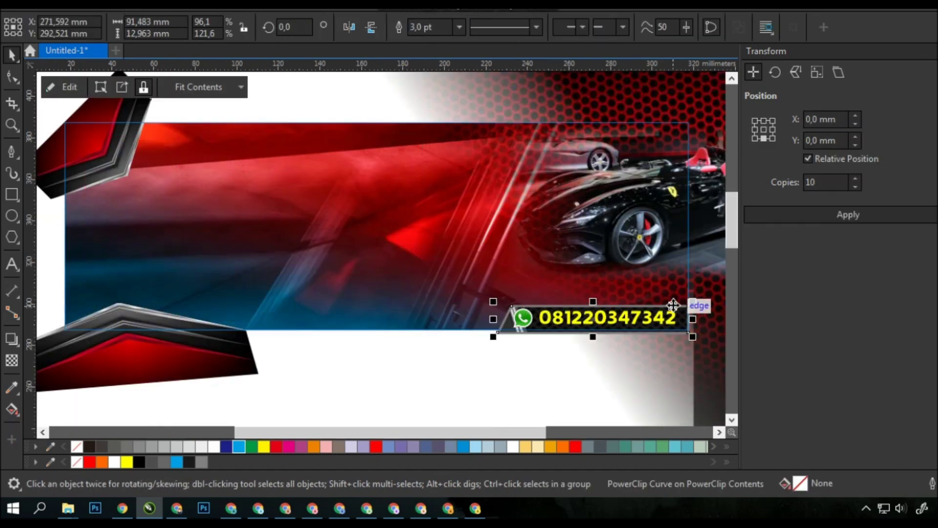
double_click(681, 317)
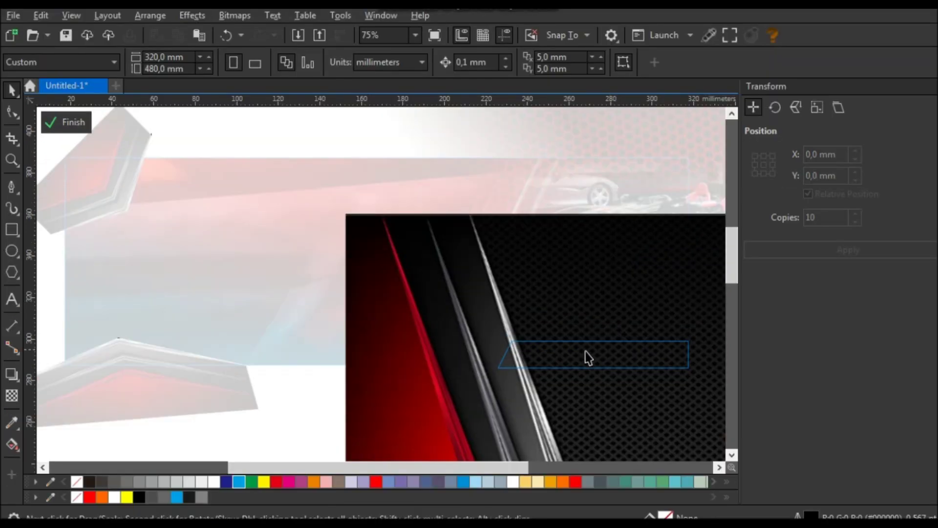
click(565, 314)
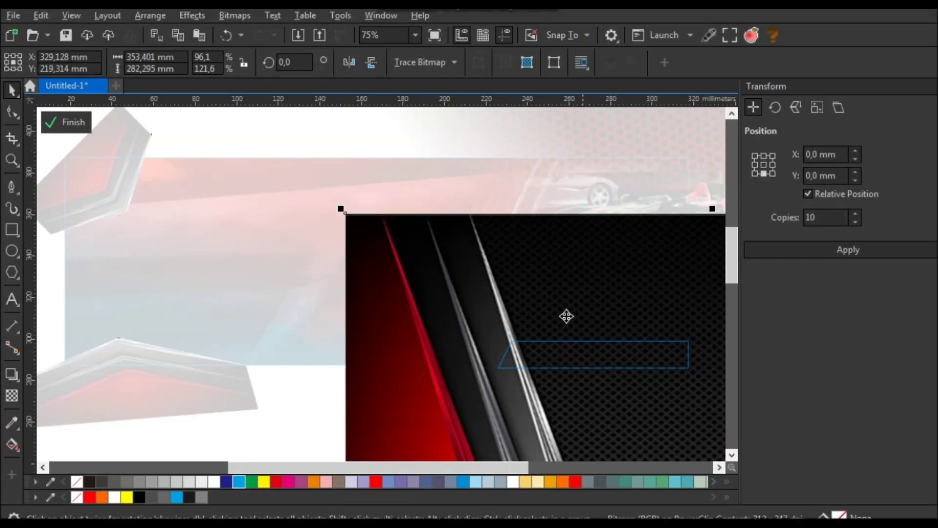
scroll(517, 321, down, 1)
scroll(530, 284, up, 1)
drag(534, 266, 556, 236)
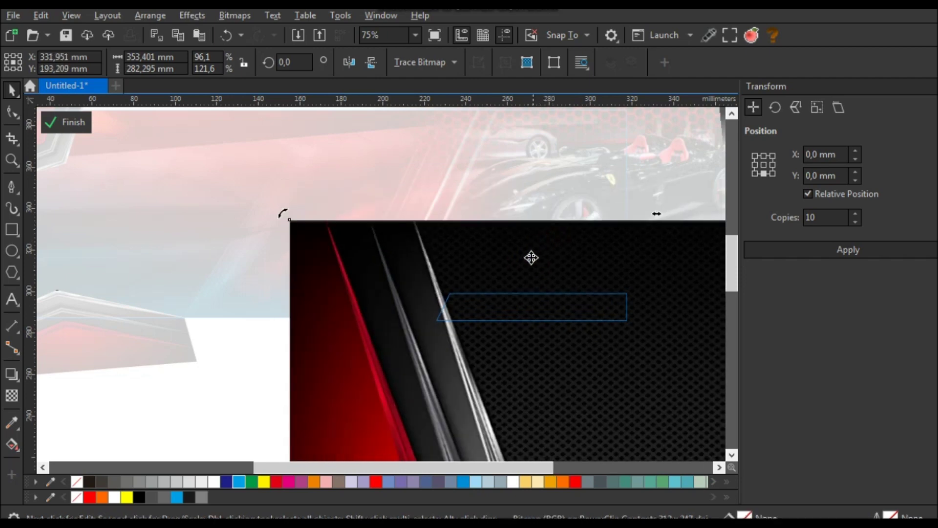
scroll(530, 258, up, 2)
drag(452, 264, 460, 265)
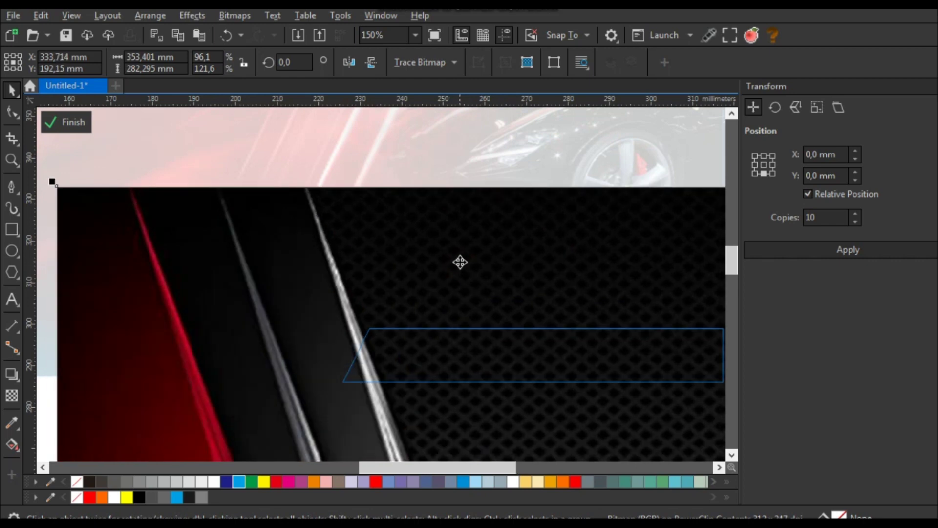
click(67, 124)
- Nudge the WhatsApp icon slightly right inside the strip and finish editing
scroll(351, 256, down, 1)
double_click(365, 308)
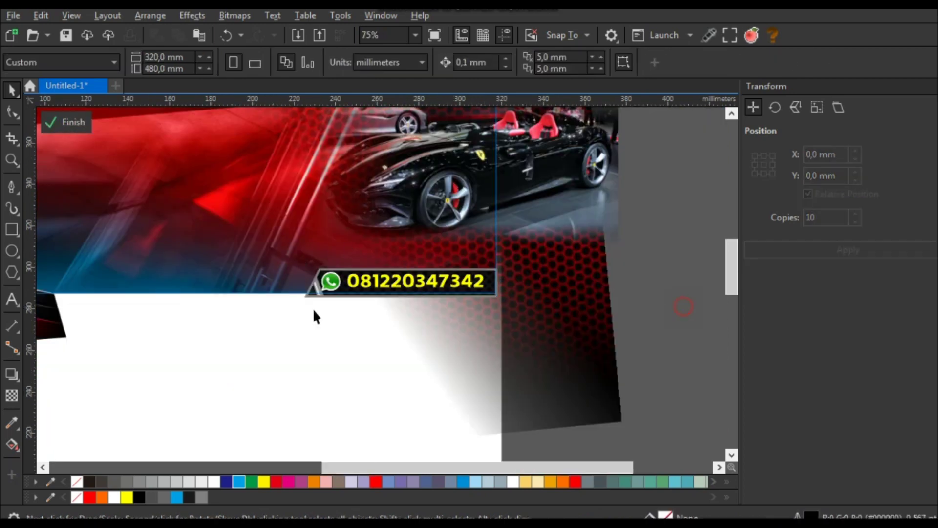
scroll(363, 295, up, 1)
scroll(363, 296, up, 1)
drag(296, 260, 307, 261)
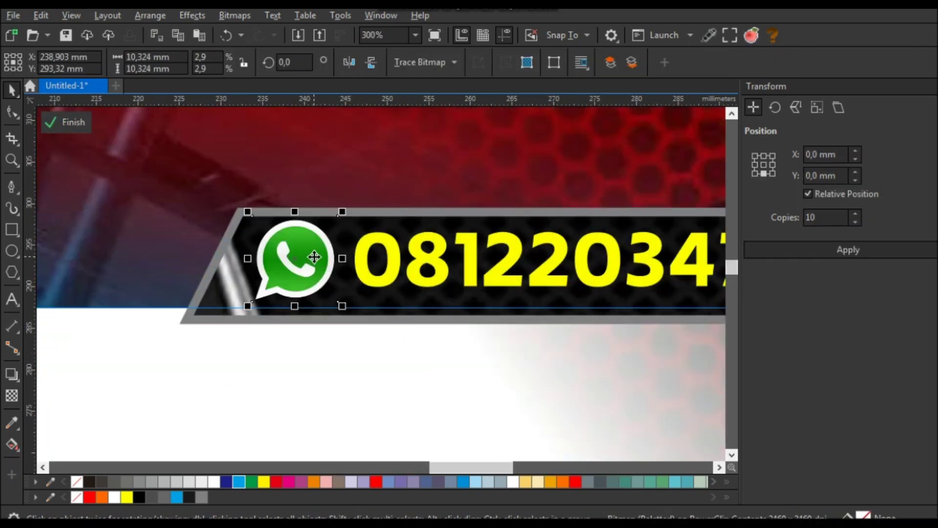
scroll(337, 258, down, 1)
scroll(337, 258, down, 1)
click(68, 124)
scroll(567, 273, down, 1)
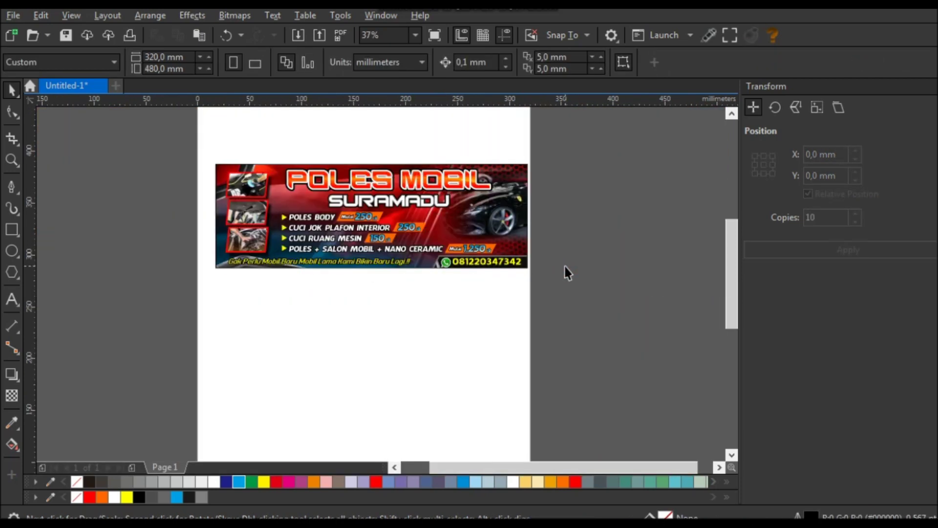